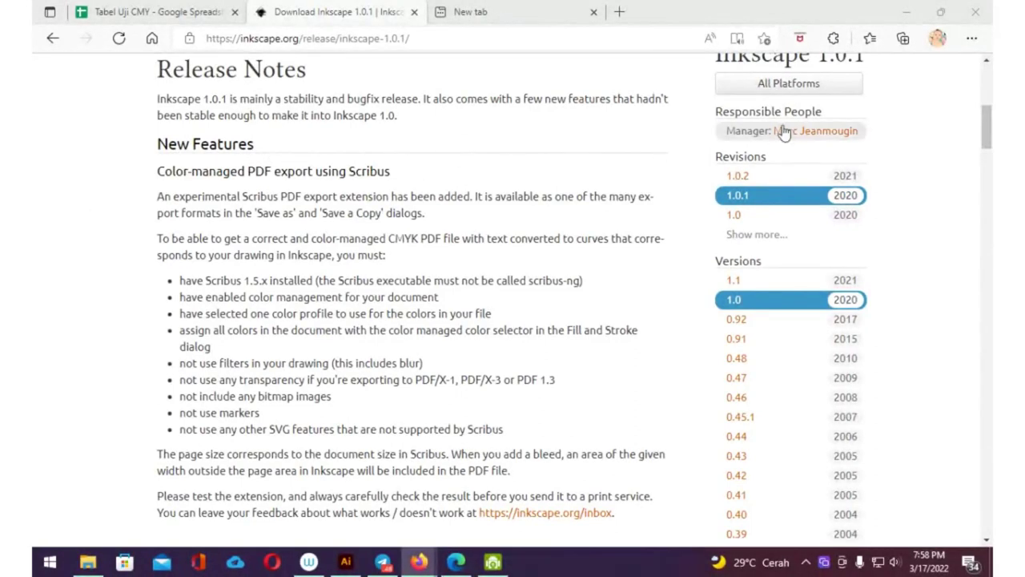
Step: Switch to the Tabel Uji CMY sheet and scroll through its test rows 3–6 with empty result slots
mouse_move(988, 124)
left_mouse_down()
mouse_move(992, 94)
mouse_move(979, 124)
left_mouse_up()
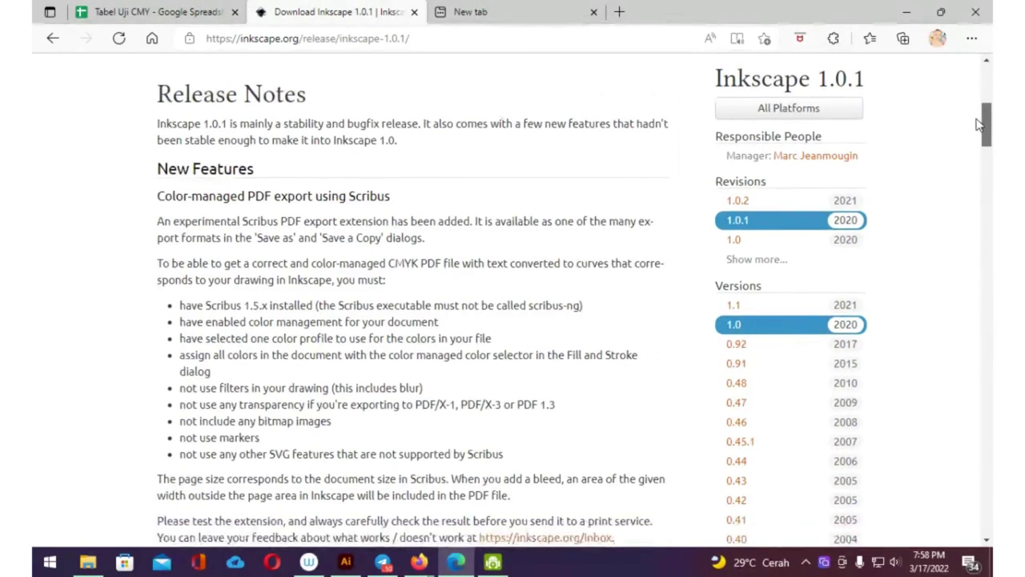
scroll(613, 153, "down", 1)
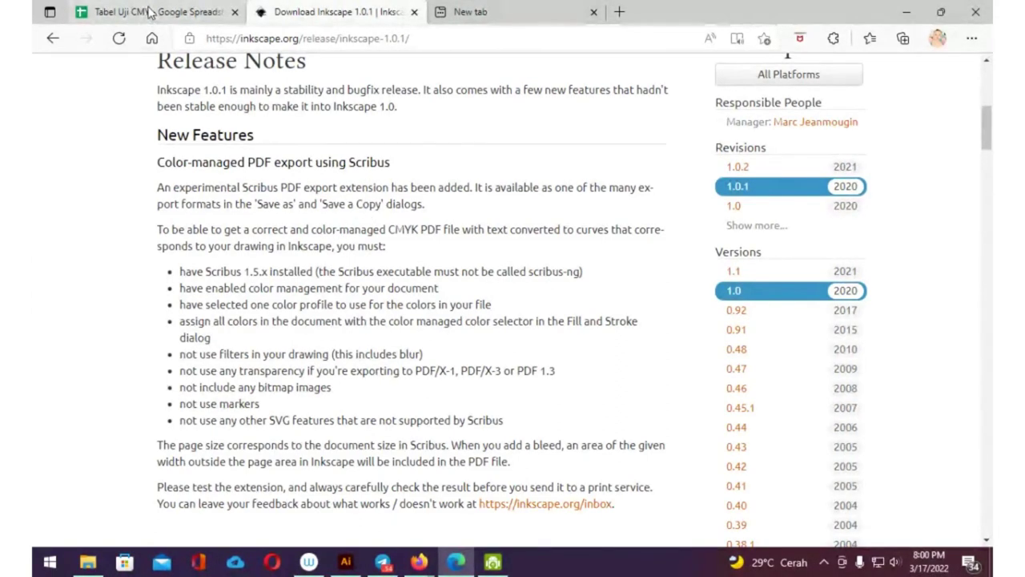
left_click(153, 16)
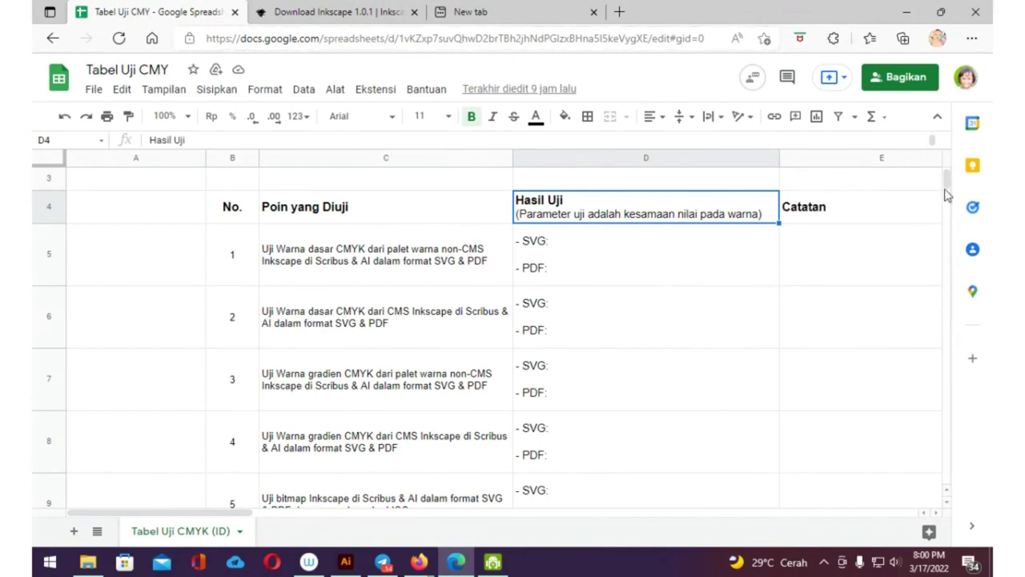
left_click_drag(948, 183, 950, 186)
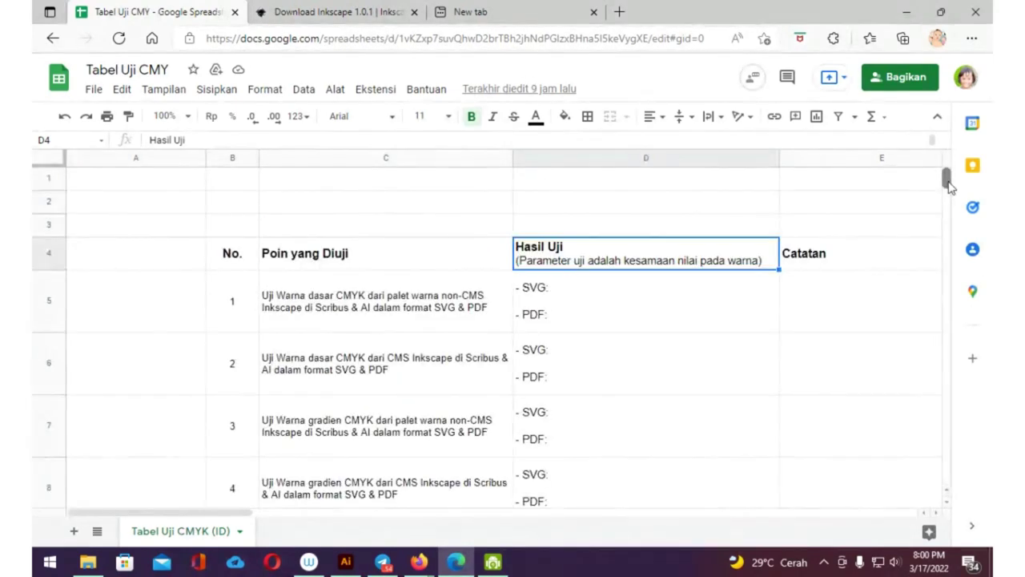
scroll(950, 185, "down", 3)
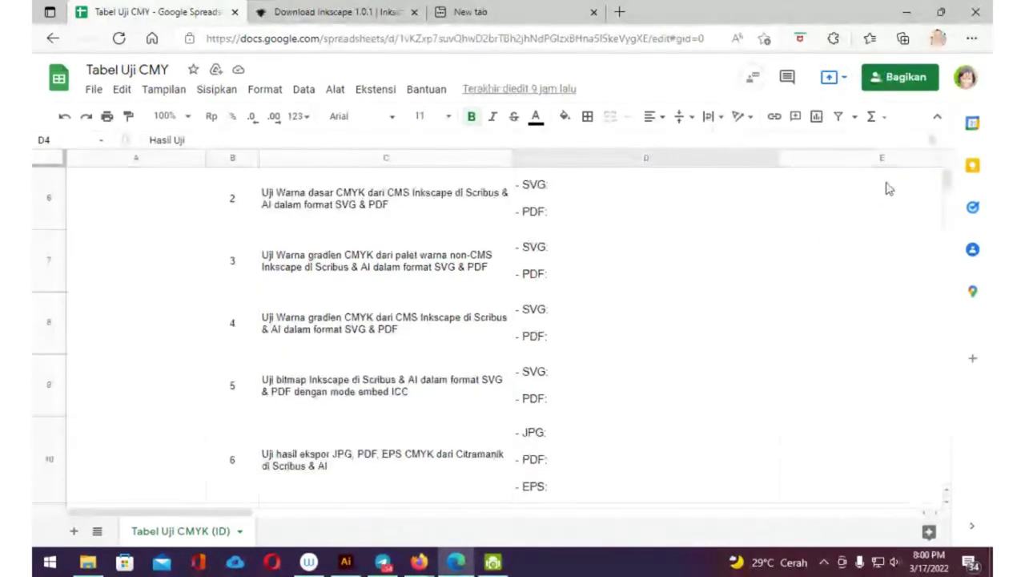
scroll(947, 183, "up", 3)
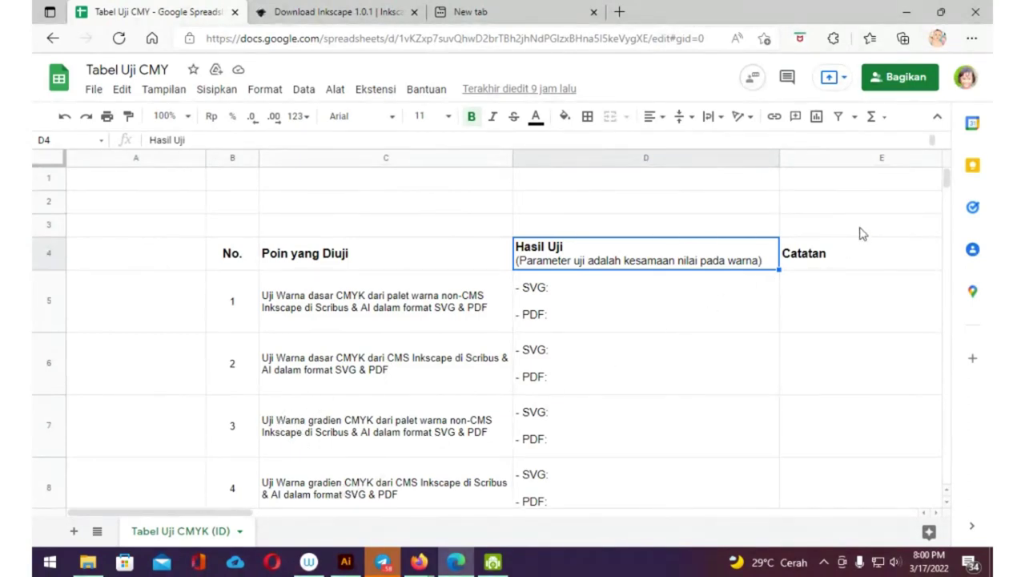
scroll(945, 175, "down", 2)
scroll(944, 171, "down", 1)
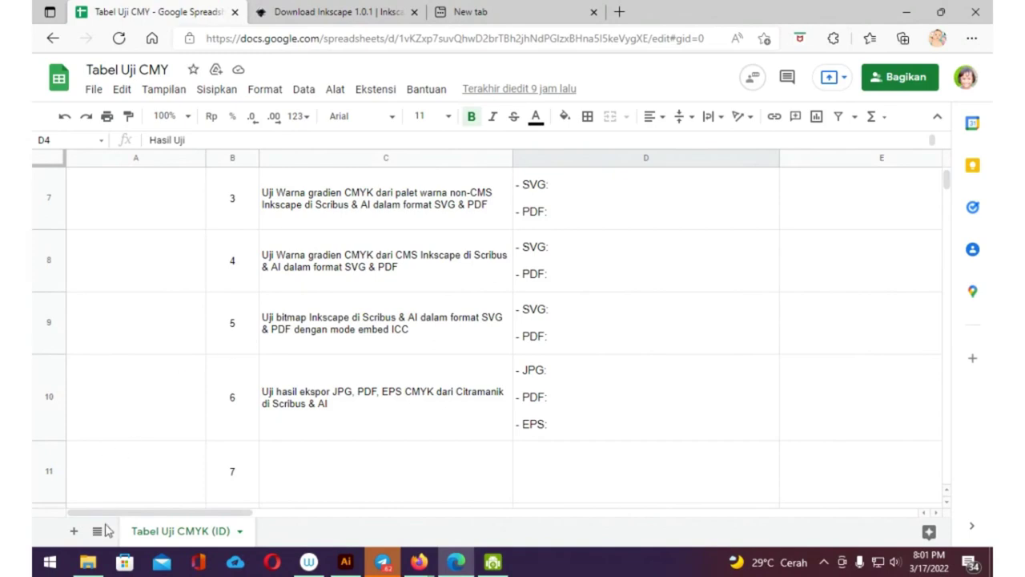
Step: Browse to C:\Program Files\gs\gs9.55.0\iccprofiles to view its 14 ICC profiles, then return to C:
left_click(88, 561)
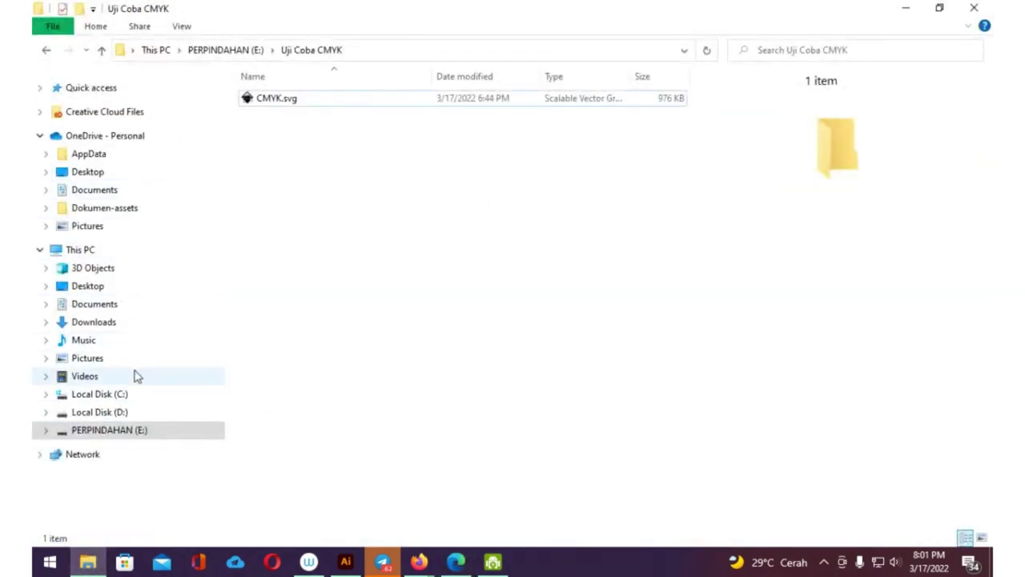
left_click(136, 398)
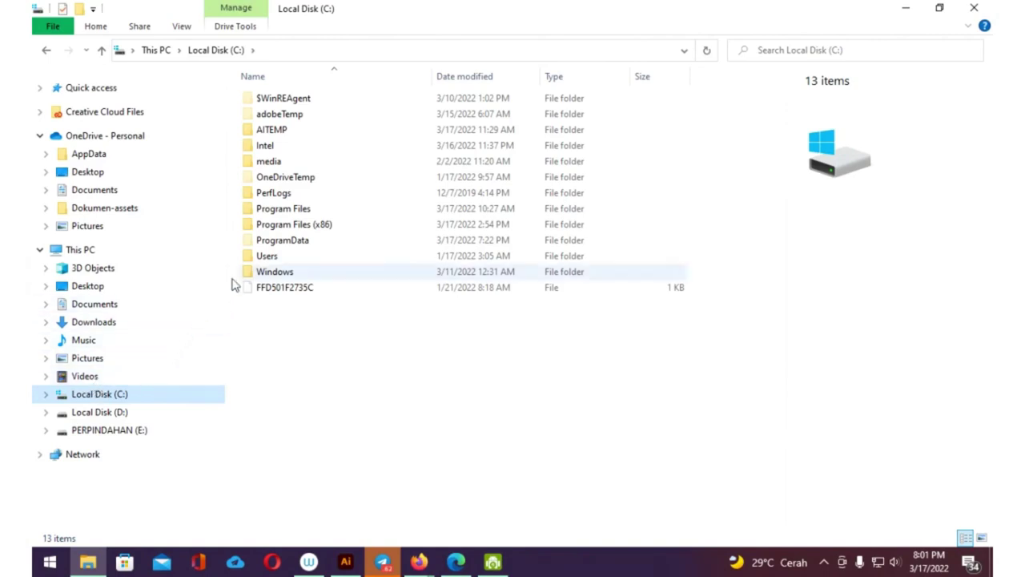
double_click(290, 209)
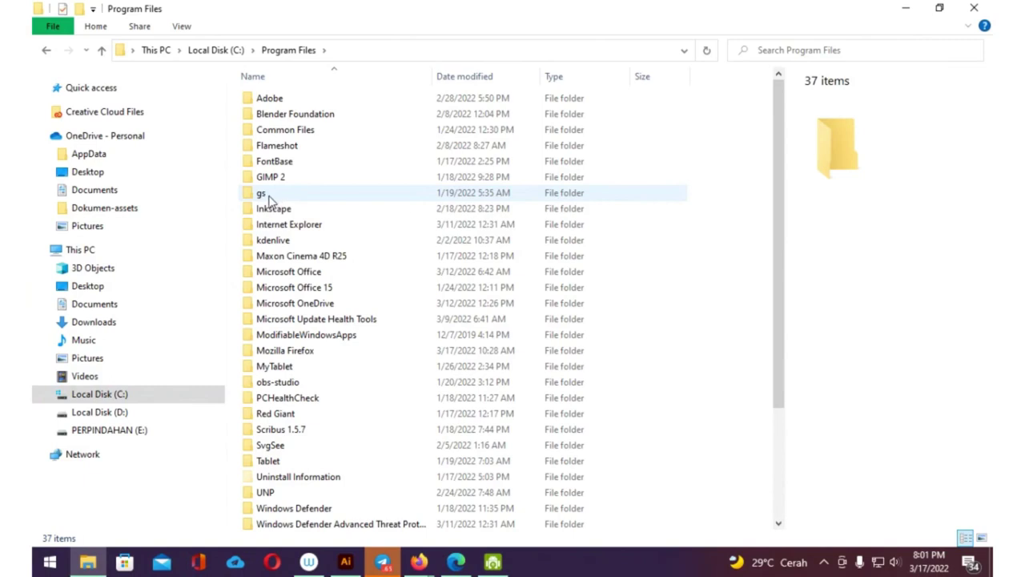
double_click(269, 200)
double_click(268, 99)
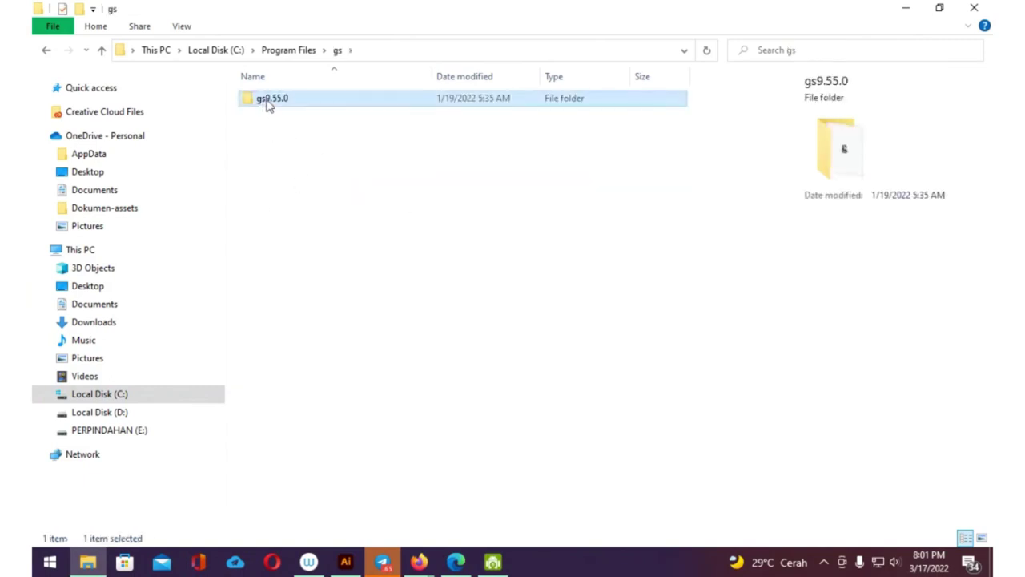
double_click(287, 147)
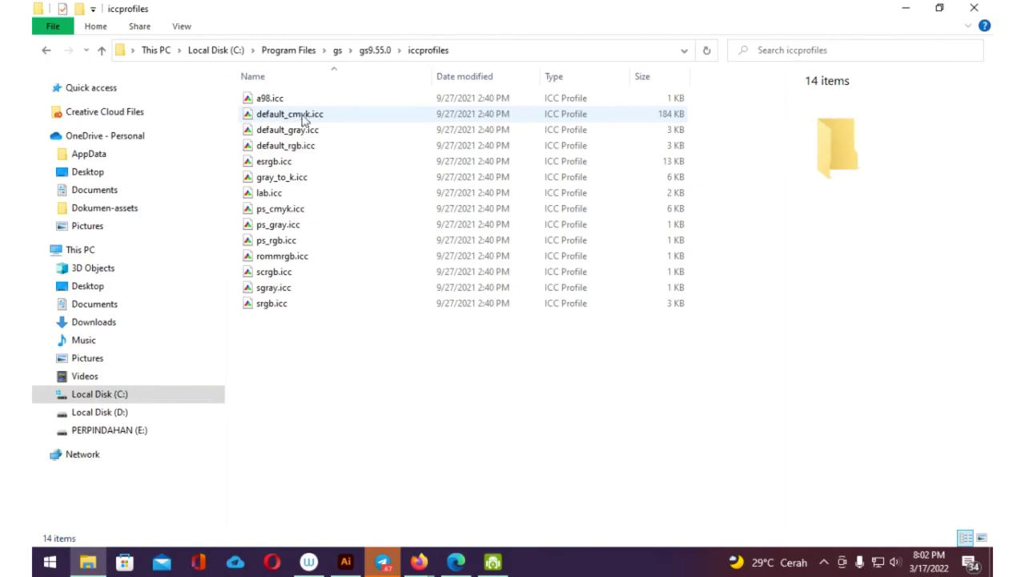
mouse_move(93, 321)
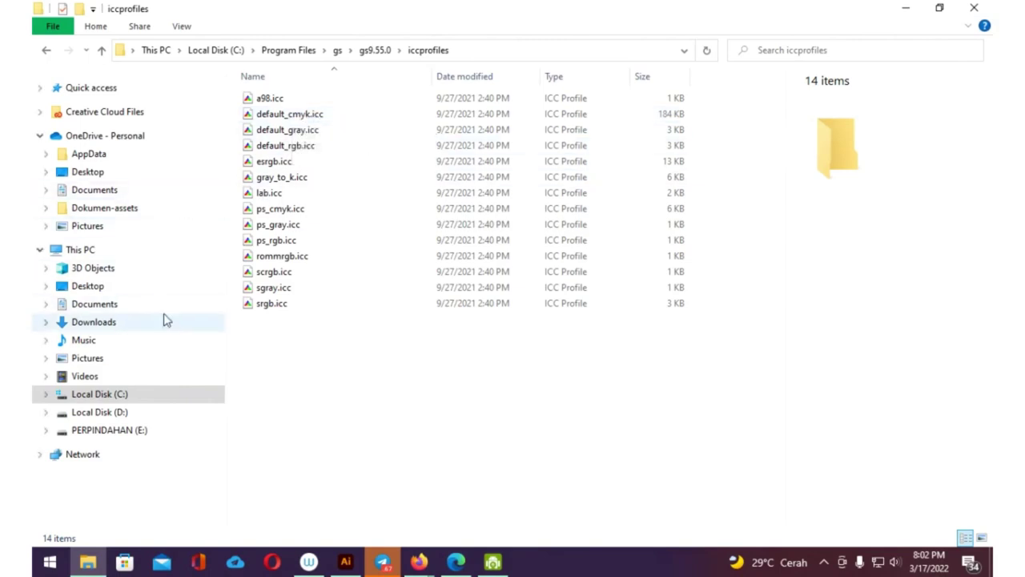
left_click(98, 394)
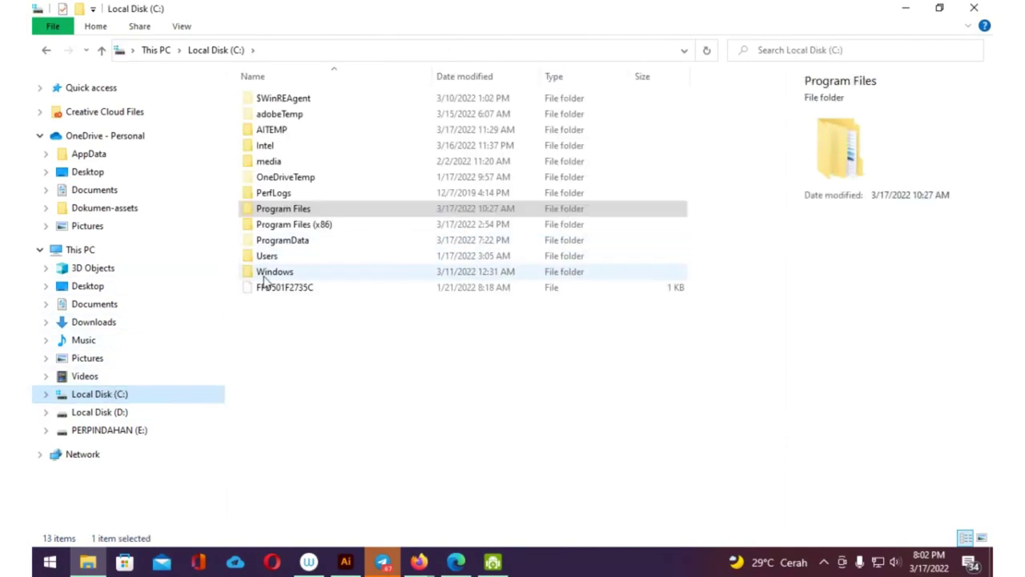
Step: Navigate from C:\Windows through System32 into the spool folder
double_click(268, 273)
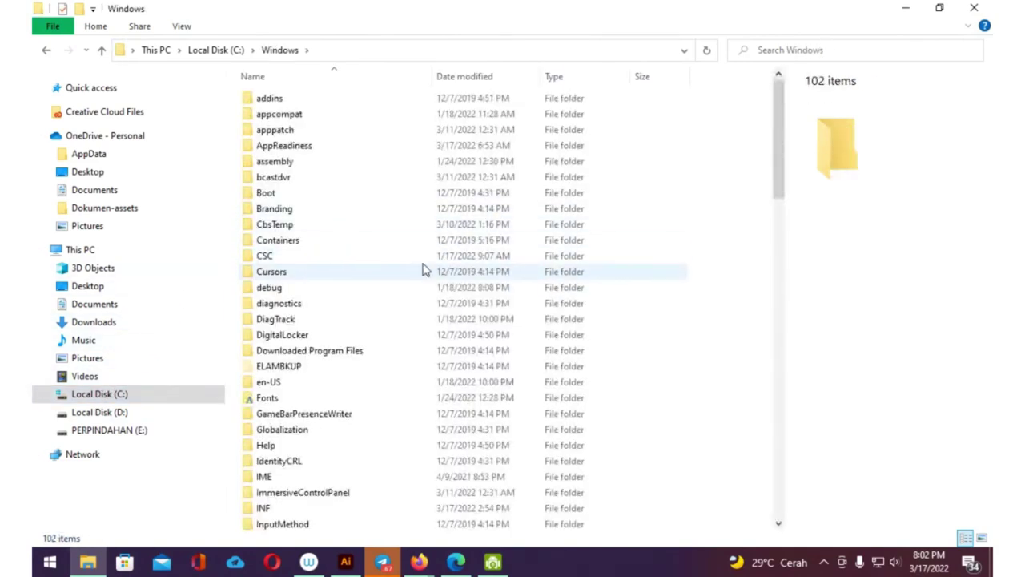
left_click_drag(778, 184, 775, 365)
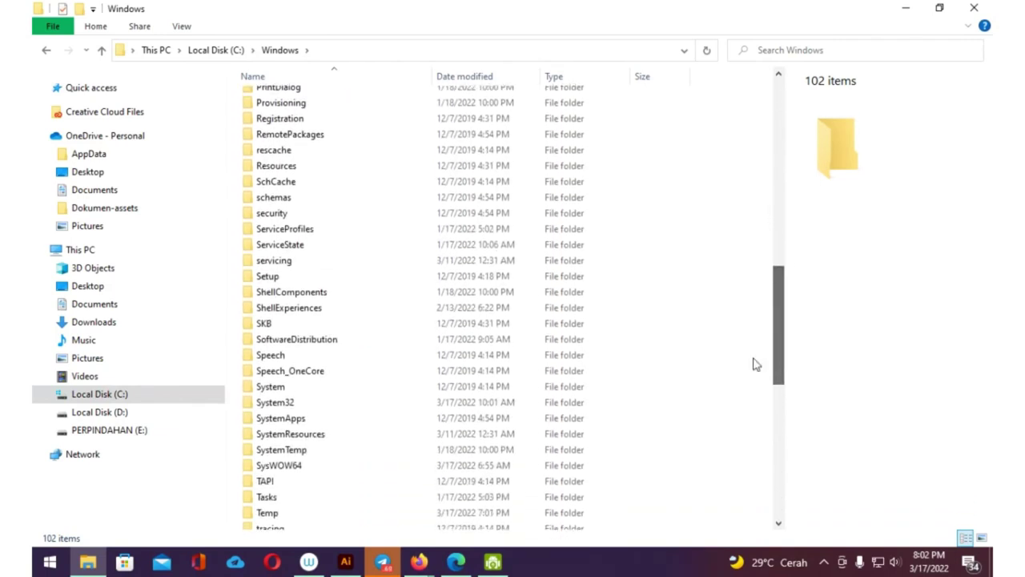
double_click(273, 404)
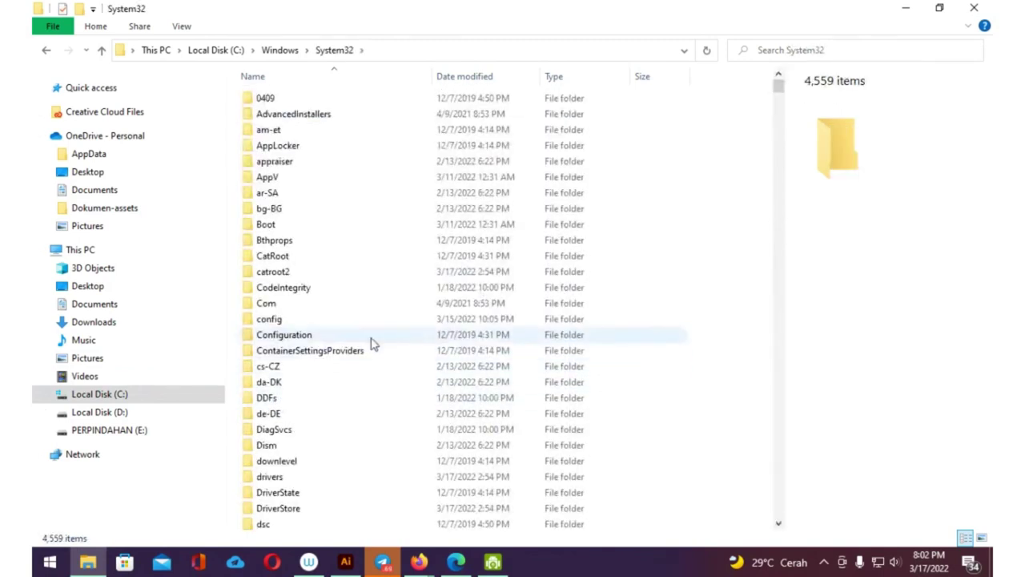
mouse_move(779, 89)
left_mouse_down()
mouse_move(754, 373)
mouse_move(726, 267)
mouse_move(746, 151)
mouse_move(770, 98)
left_mouse_up()
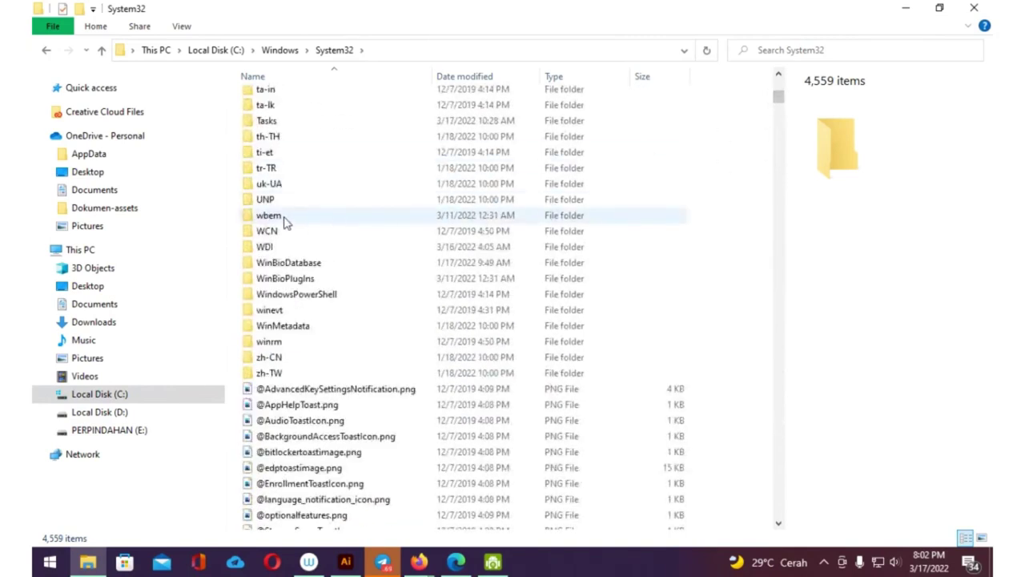
left_click(779, 77)
left_click(779, 77)
left_click(779, 77)
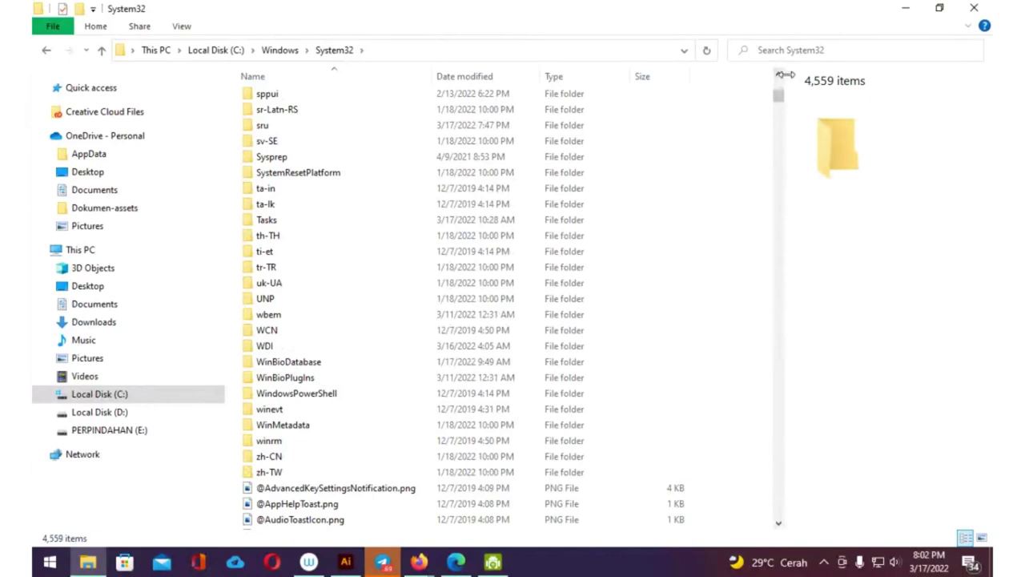
left_click(778, 74)
left_click(778, 75)
left_click(779, 75)
left_click(778, 74)
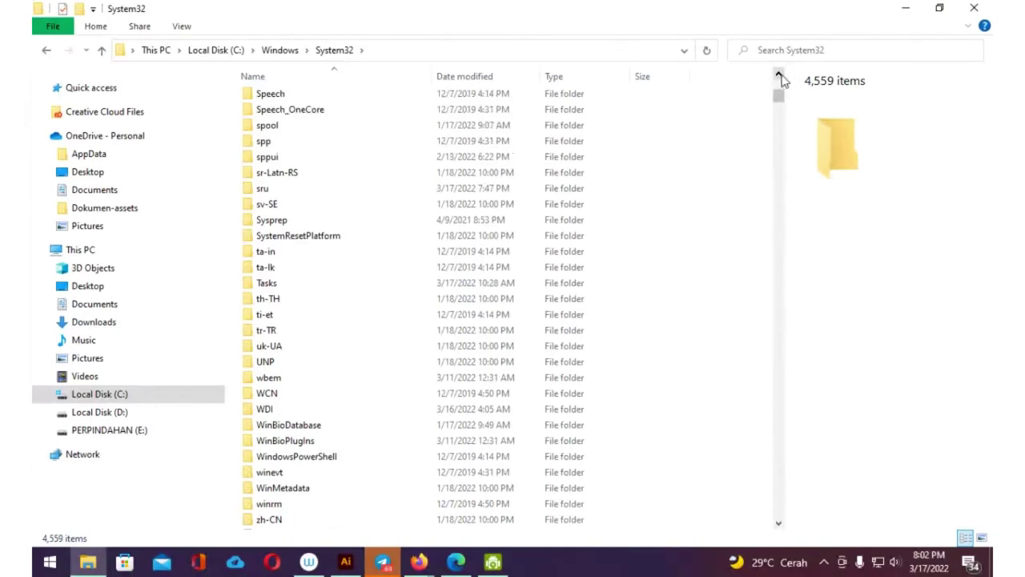
double_click(261, 125)
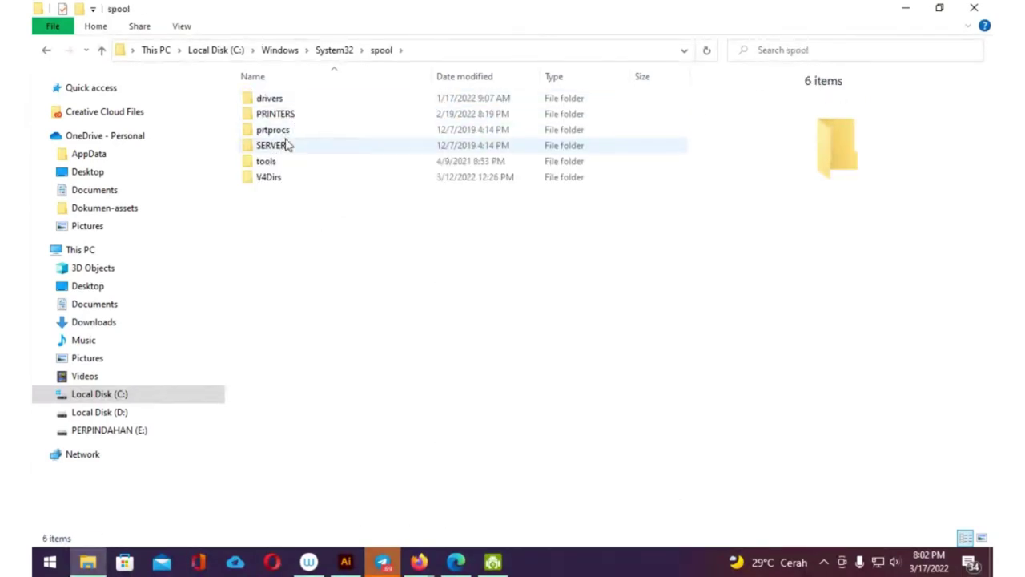
Step: Open spool\drivers\color to view its 41 installed ICC colour profiles
double_click(276, 103)
double_click(270, 117)
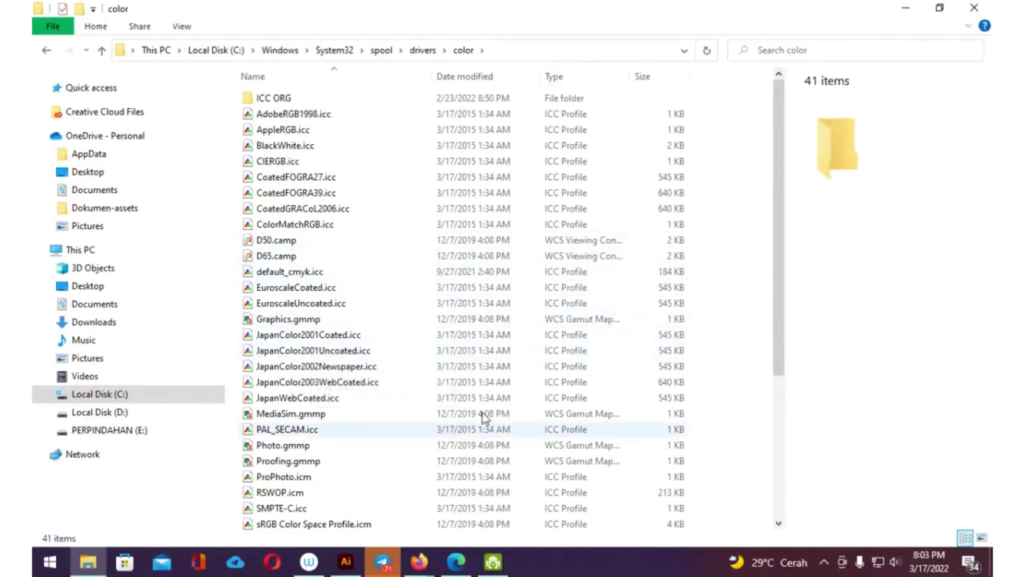
left_click(419, 562)
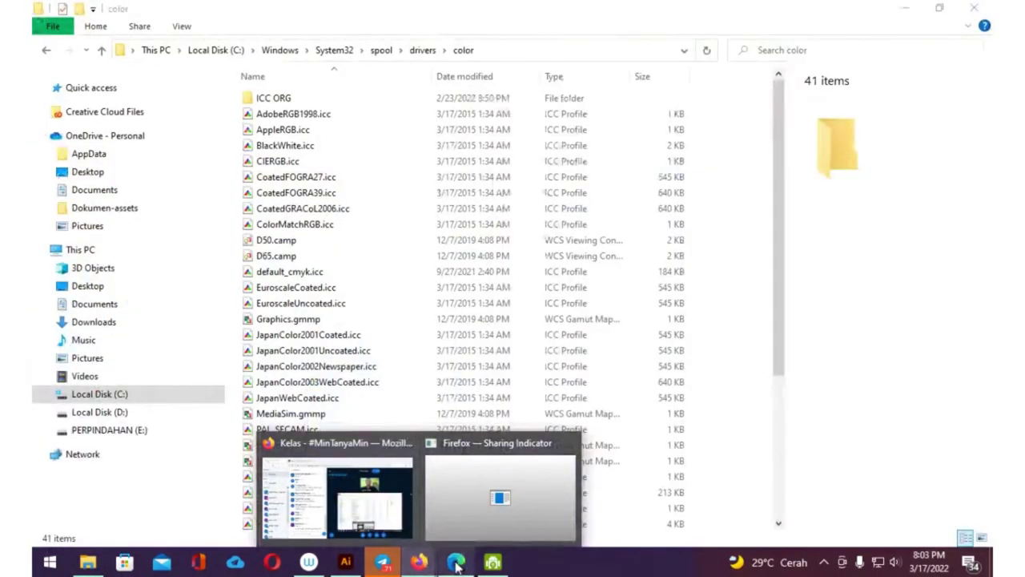
left_click(457, 565)
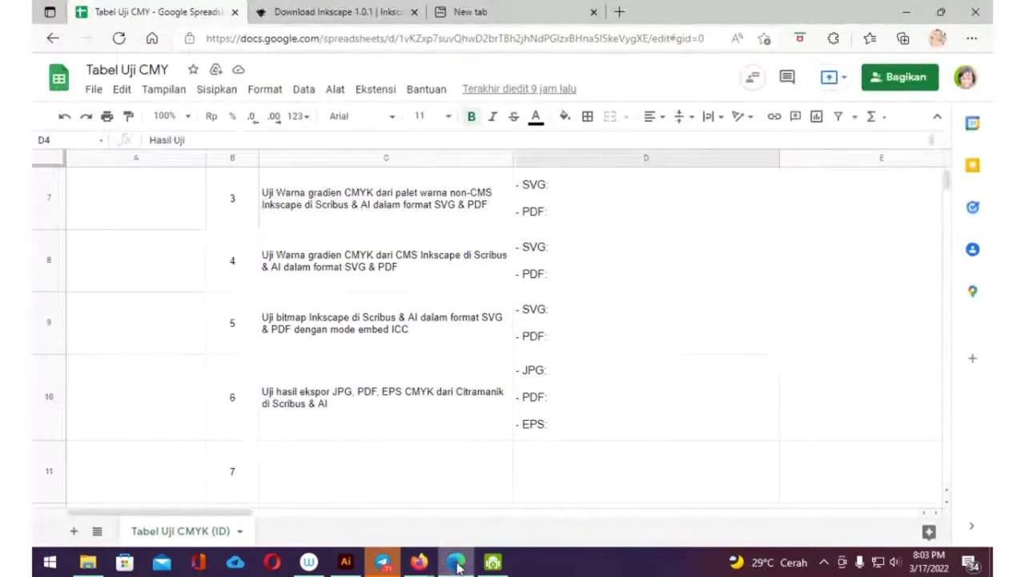
left_click(335, 12)
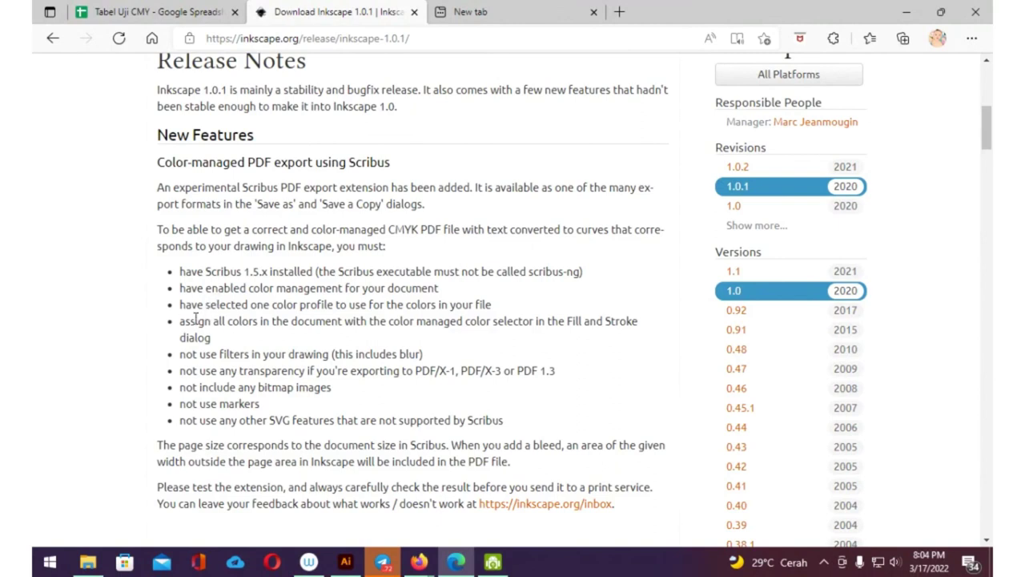
left_click(50, 565)
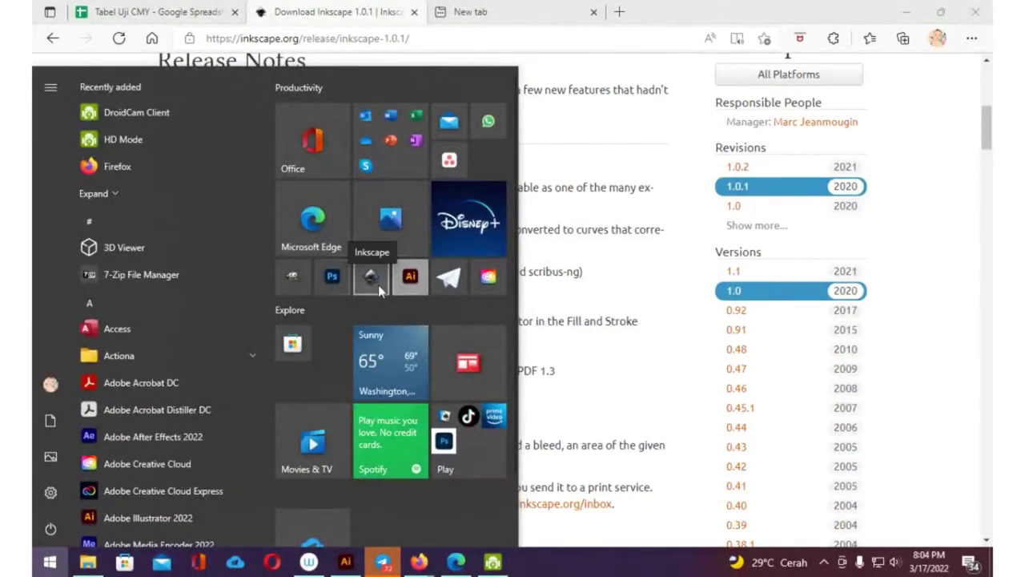
left_click(87, 562)
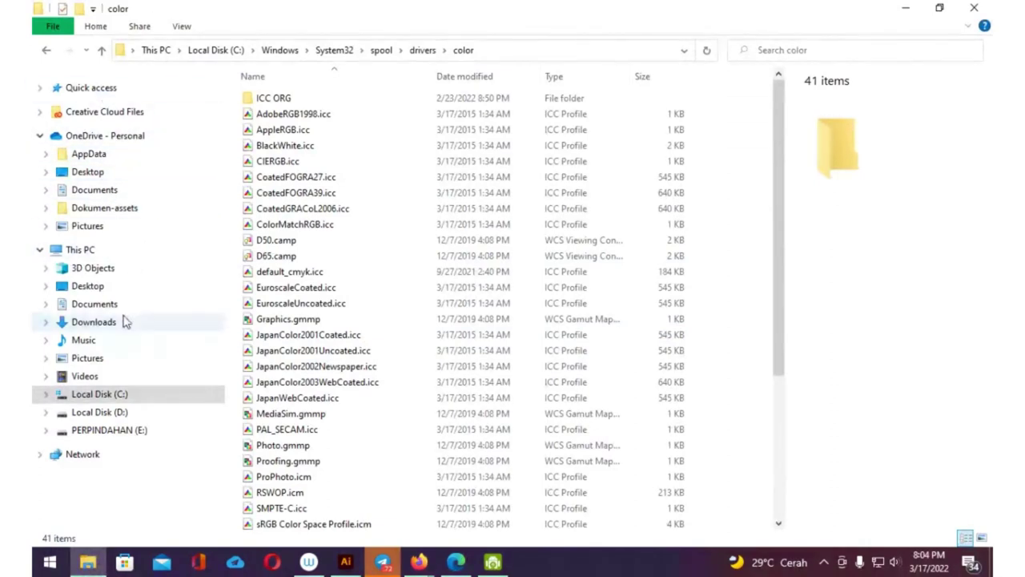
Step: Open CMYK.svg from the Uji Coba CMYK folder on the PERPINDAHAN (E:) drive
left_click(104, 430)
left_click_drag(774, 221, 817, 380)
double_click(280, 401)
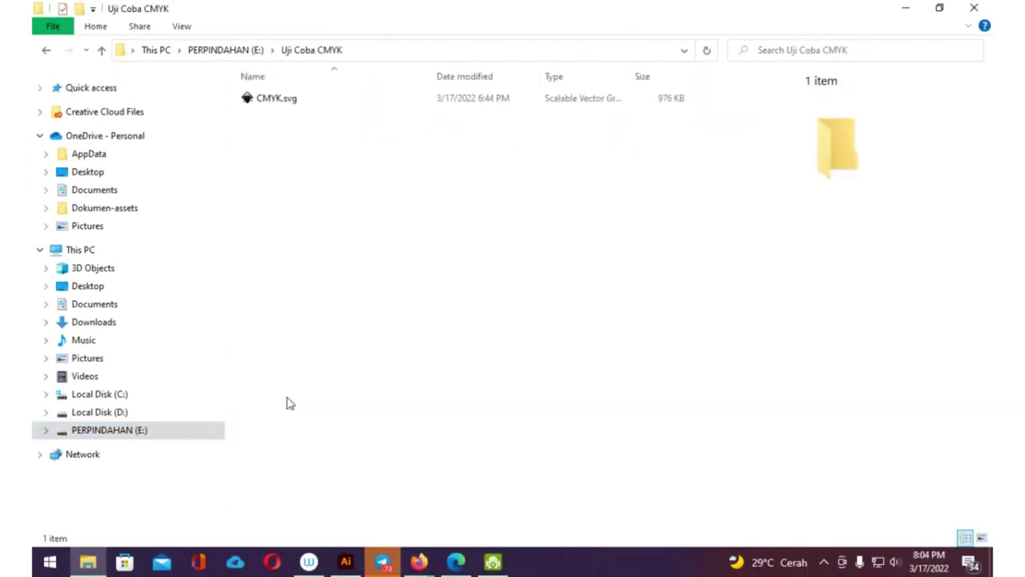
double_click(265, 103)
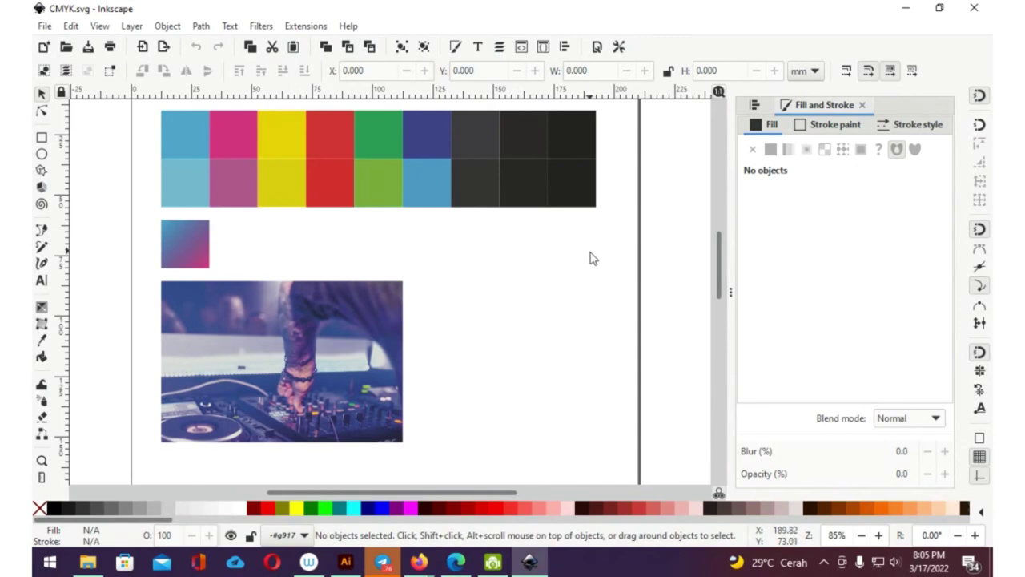
Step: Pan the canvas slightly to reframe the CMYK.svg swatch page
mouse_move(563, 257)
left_mouse_down()
mouse_move(524, 275)
mouse_move(541, 272)
left_mouse_up()
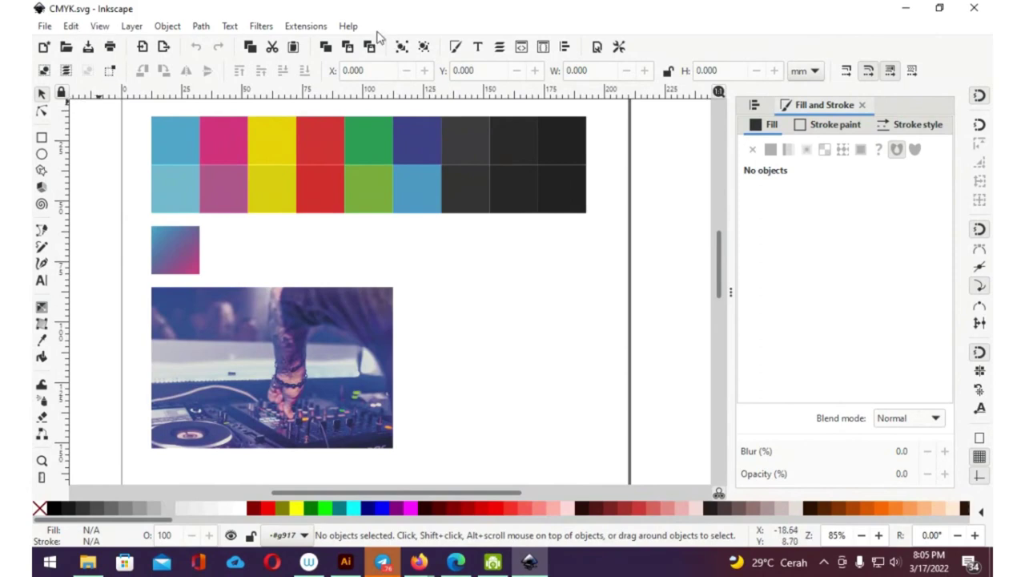
left_click(348, 26)
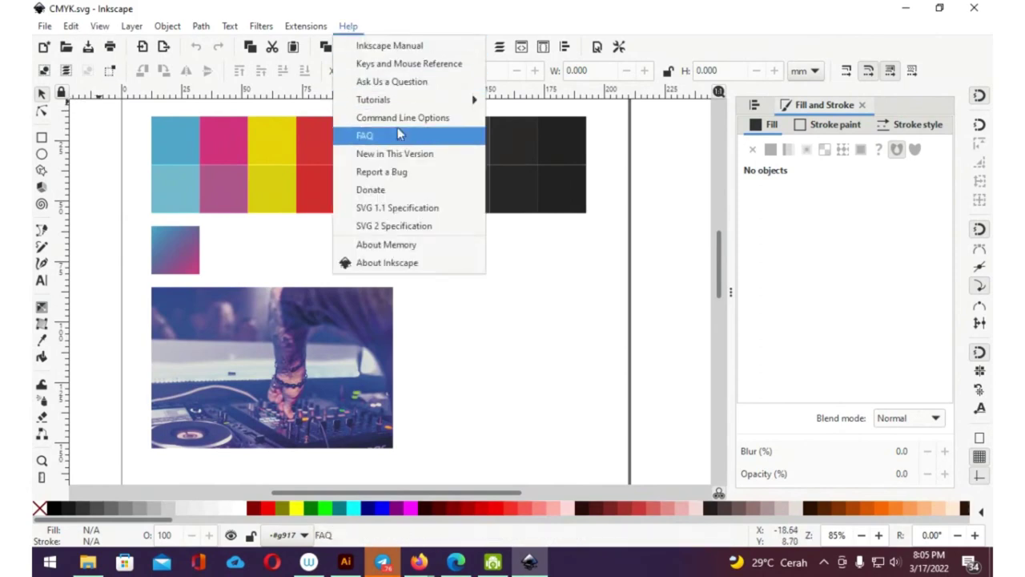
left_click(395, 270)
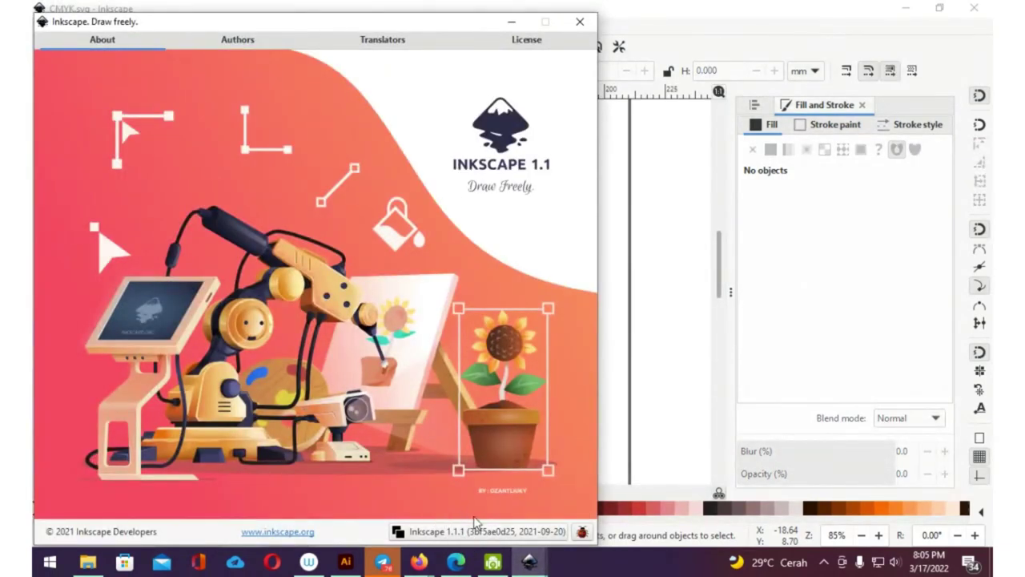
left_click(580, 22)
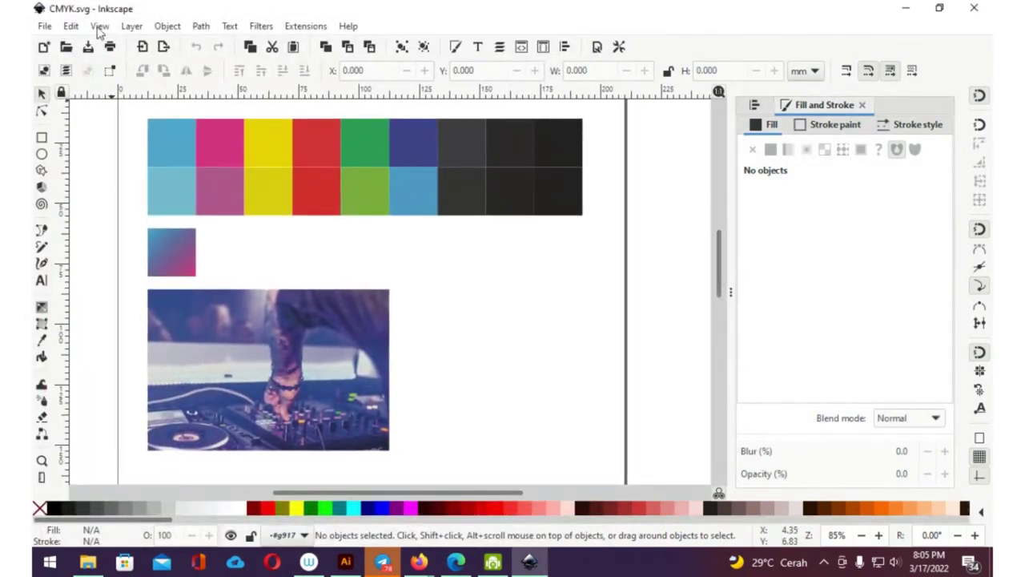
Step: Uncheck View > Color Management so the canvas shows unproofed colours
left_click(99, 26)
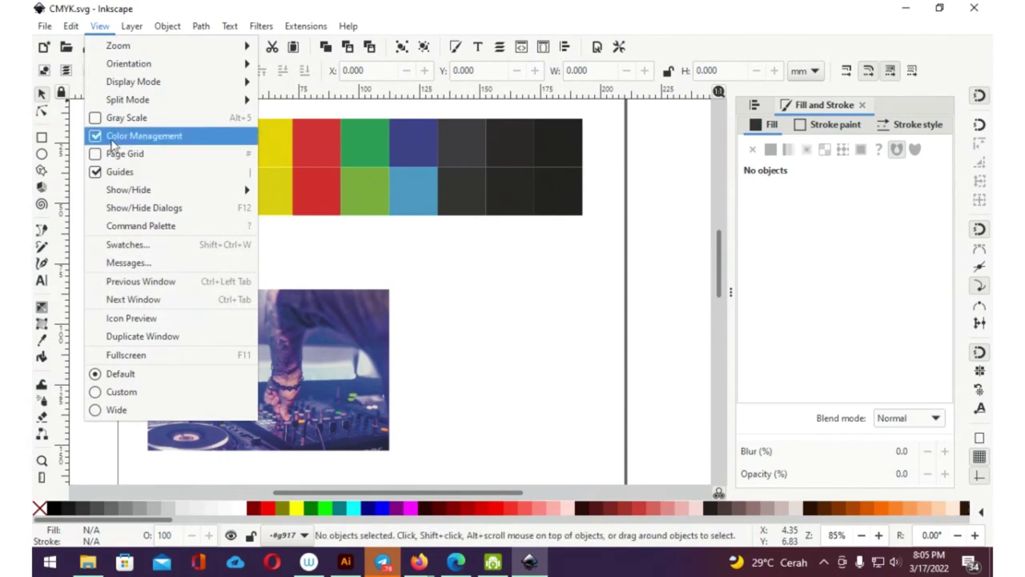
left_click(96, 139)
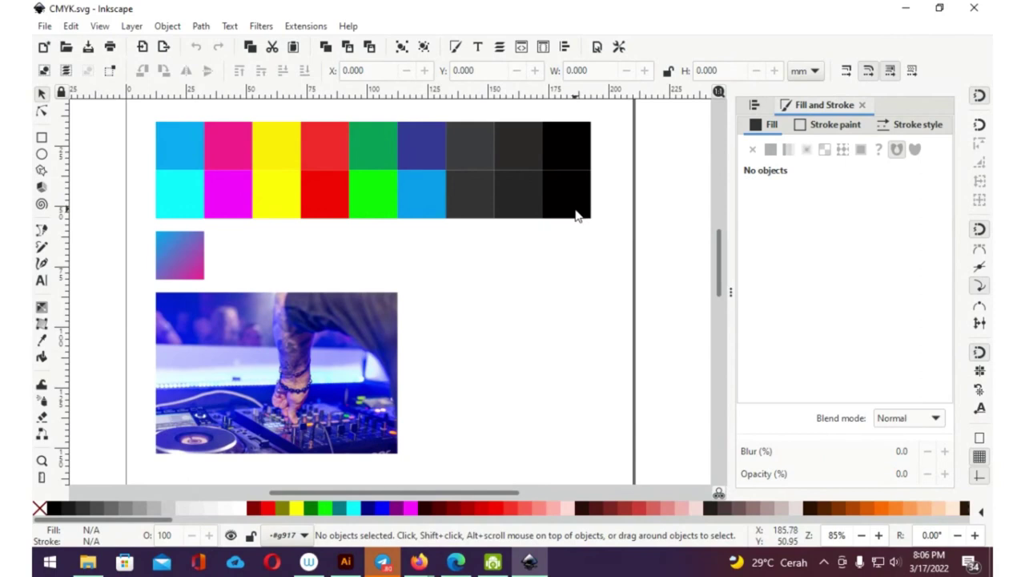
Step: Bring up colour-management Preferences beside the canvas and review the sRGB IEC61966-2.1 display profile
left_click(625, 47)
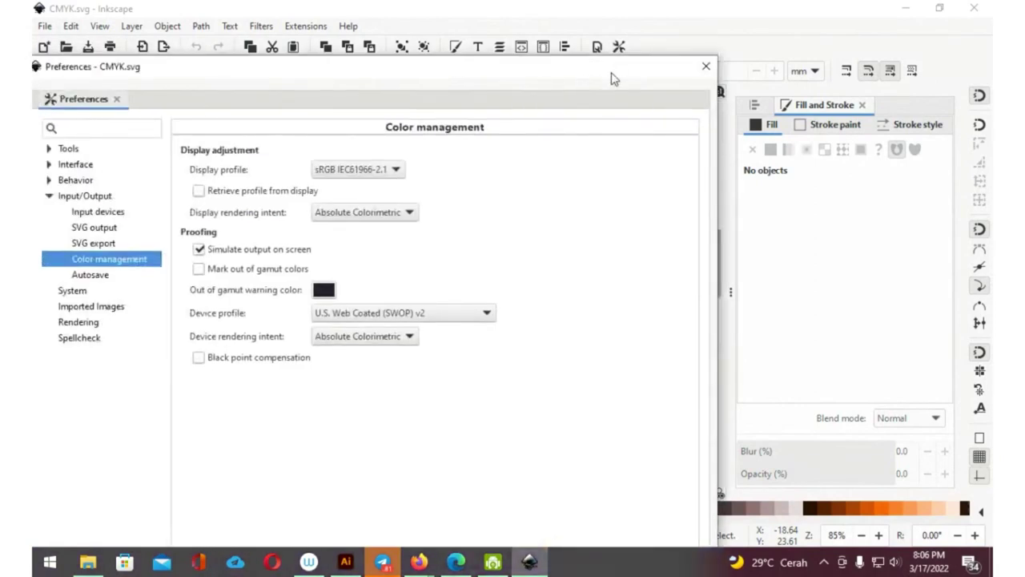
left_click_drag(613, 77, 793, 25)
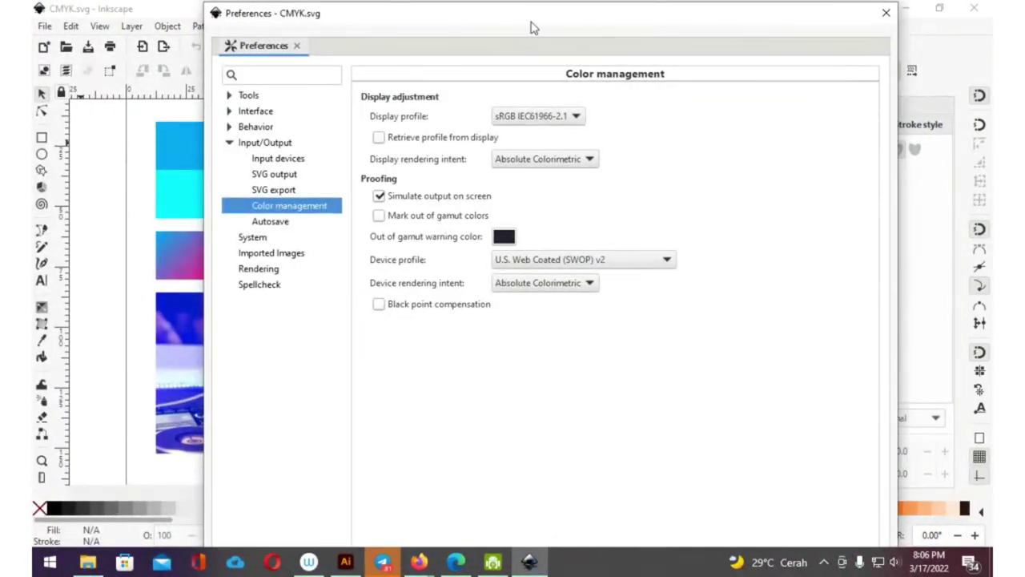
left_click_drag(531, 27, 613, 24)
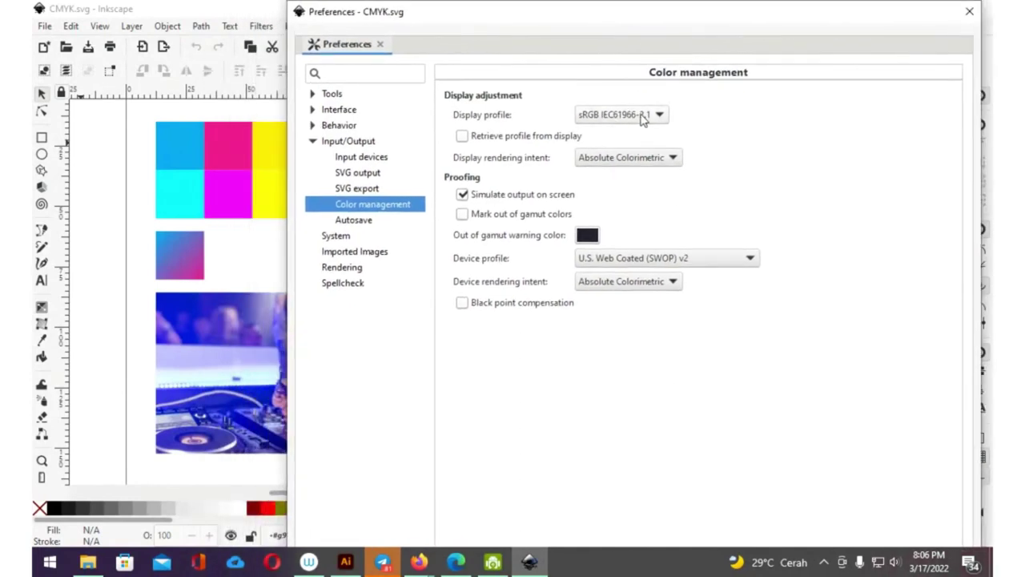
left_click(663, 117)
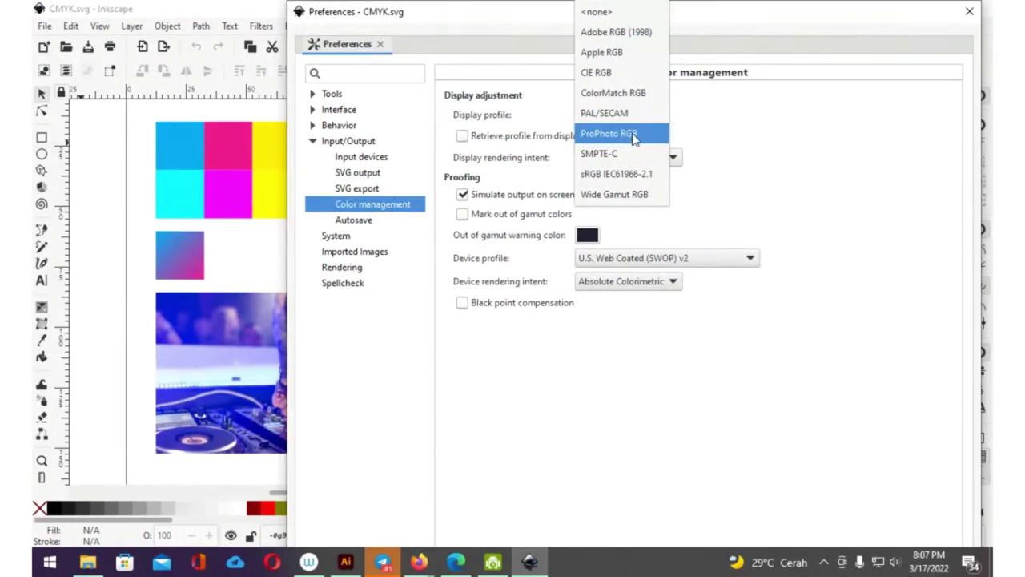
Step: Keep sRGB display profile, set device profile to Artifex CMYK SWOP Profile, and close Preferences
left_click(600, 176)
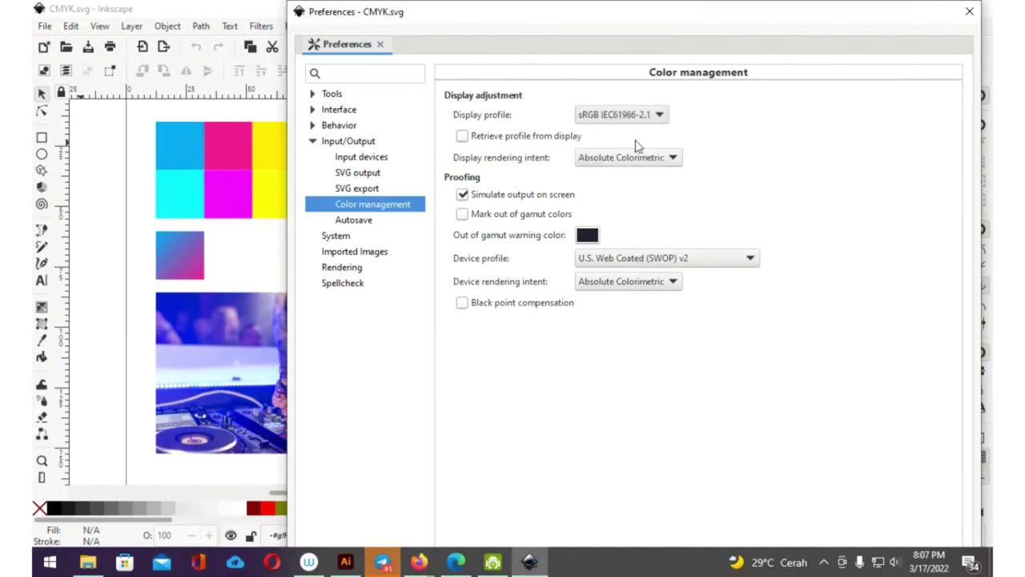
left_click(735, 263)
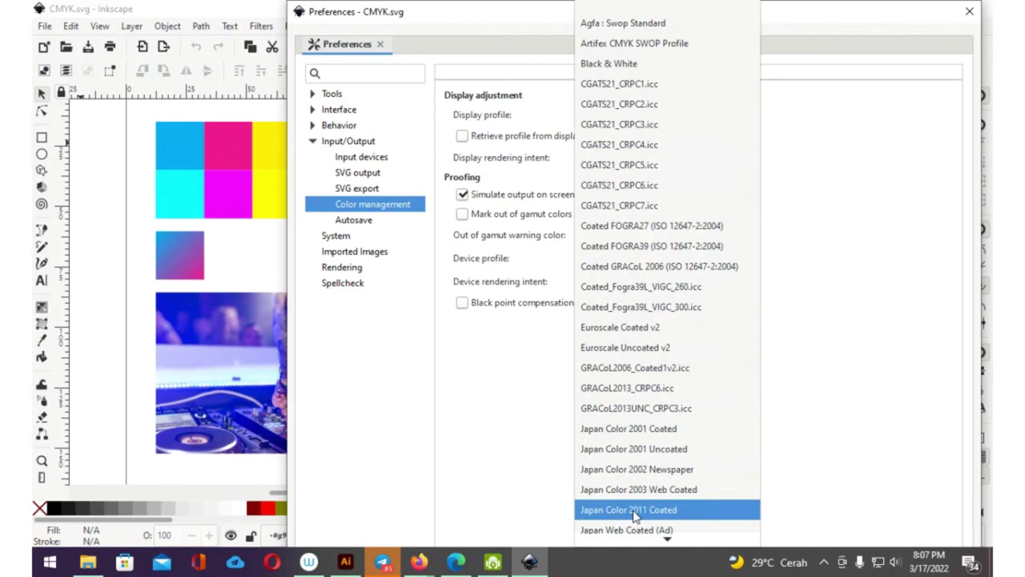
left_click(669, 44)
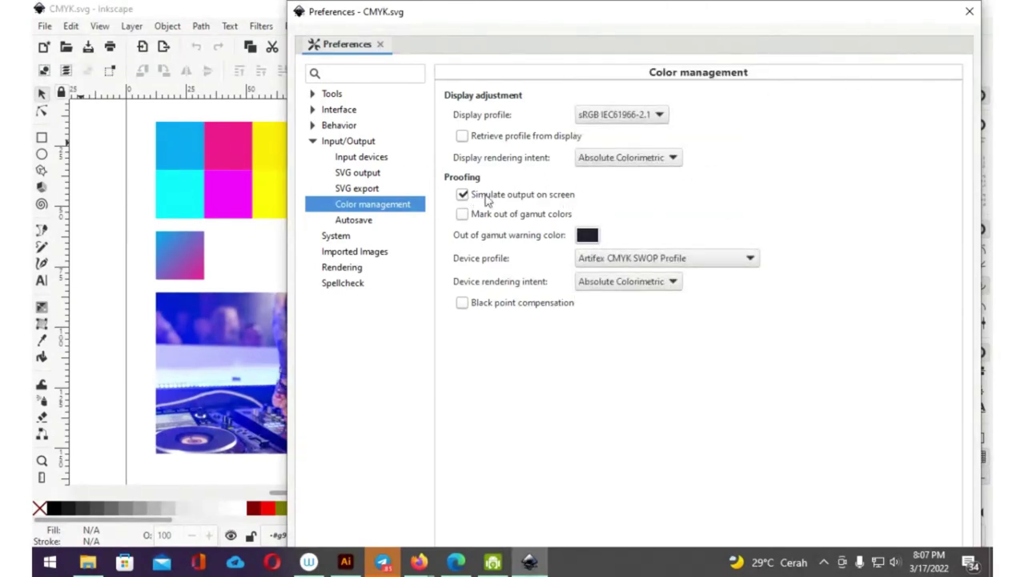
left_click(971, 12)
left_click(105, 29)
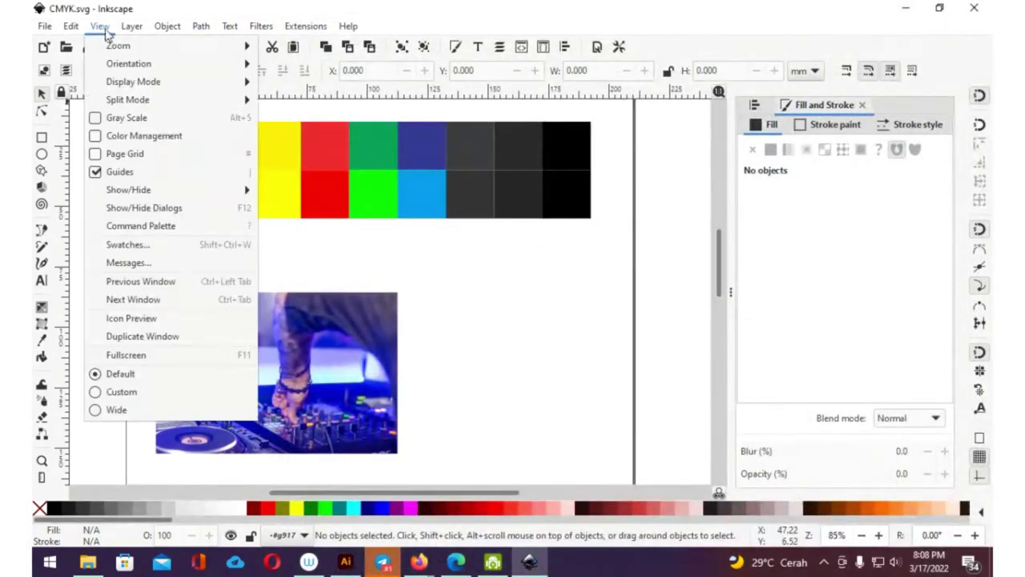
left_click(144, 136)
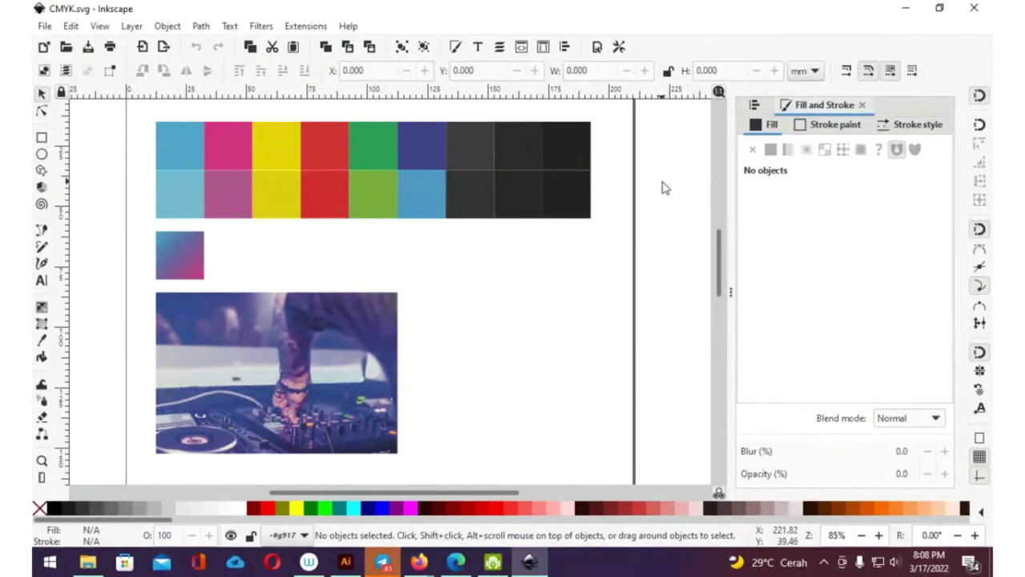
left_click_drag(535, 232, 570, 233)
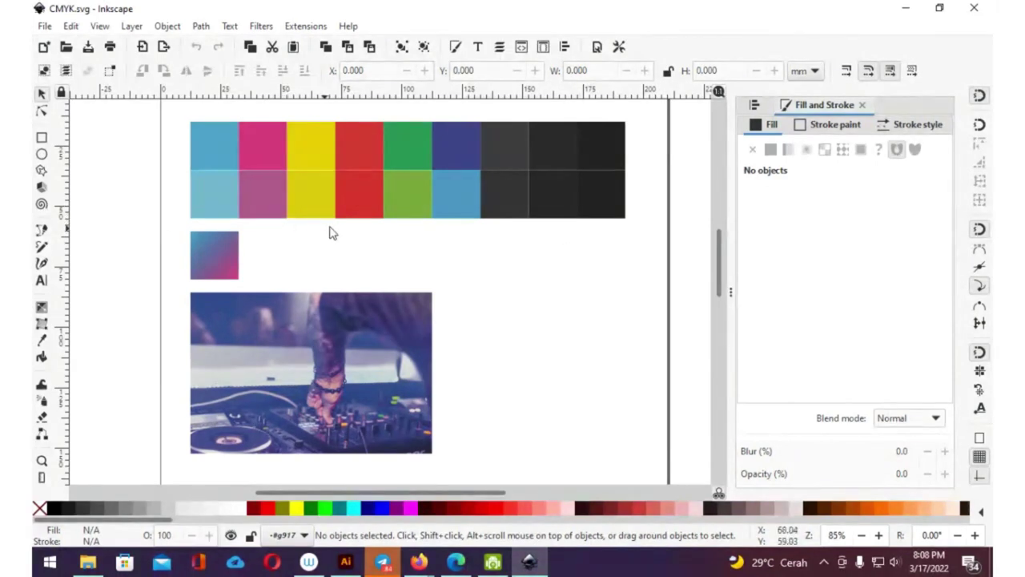
left_click(719, 494)
left_click(719, 494)
left_click(718, 493)
left_click(718, 493)
left_click(719, 494)
left_click(719, 493)
left_click(718, 493)
left_click(719, 493)
left_click(719, 494)
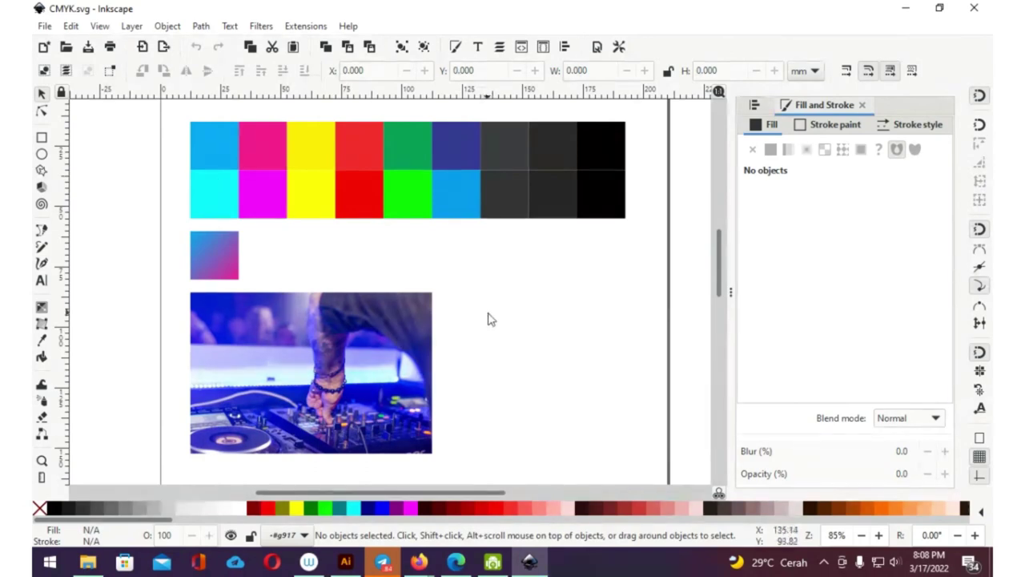
left_click(719, 492)
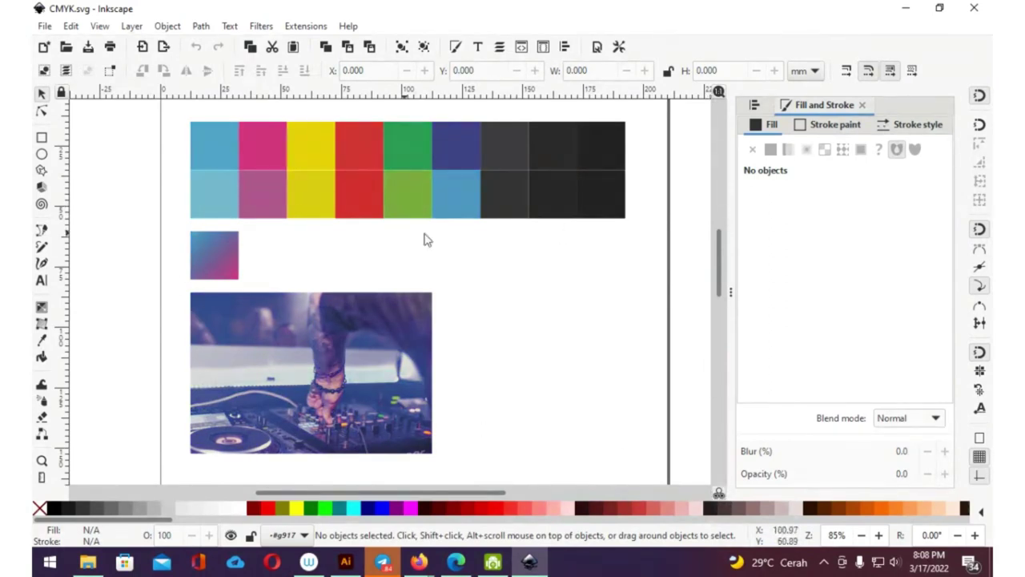
left_click(718, 492)
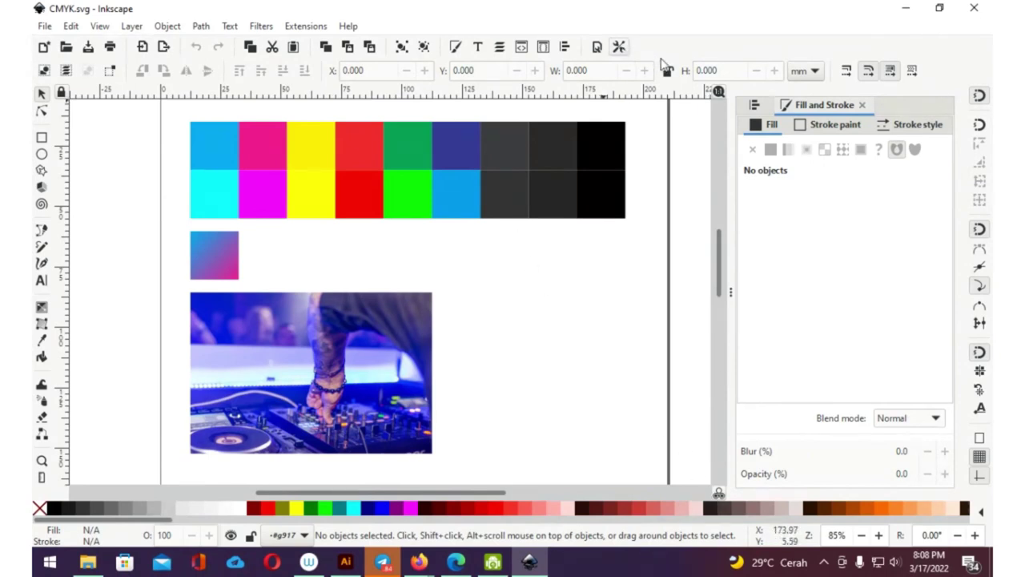
Step: Enable marking of out-of-gamut colours, then toggle soft-proofing on and back off
left_click(618, 47)
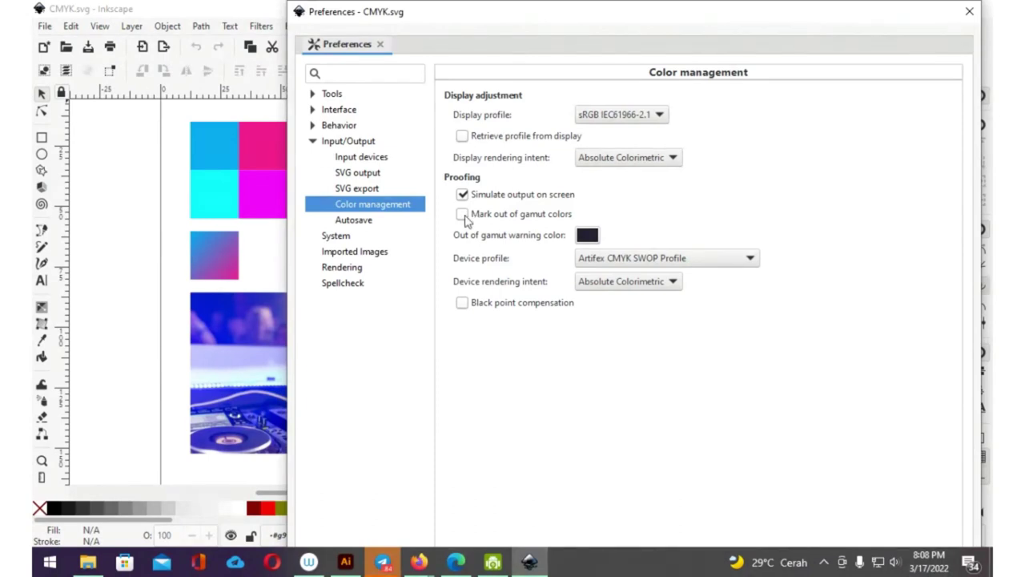
left_click(463, 215)
left_click(970, 11)
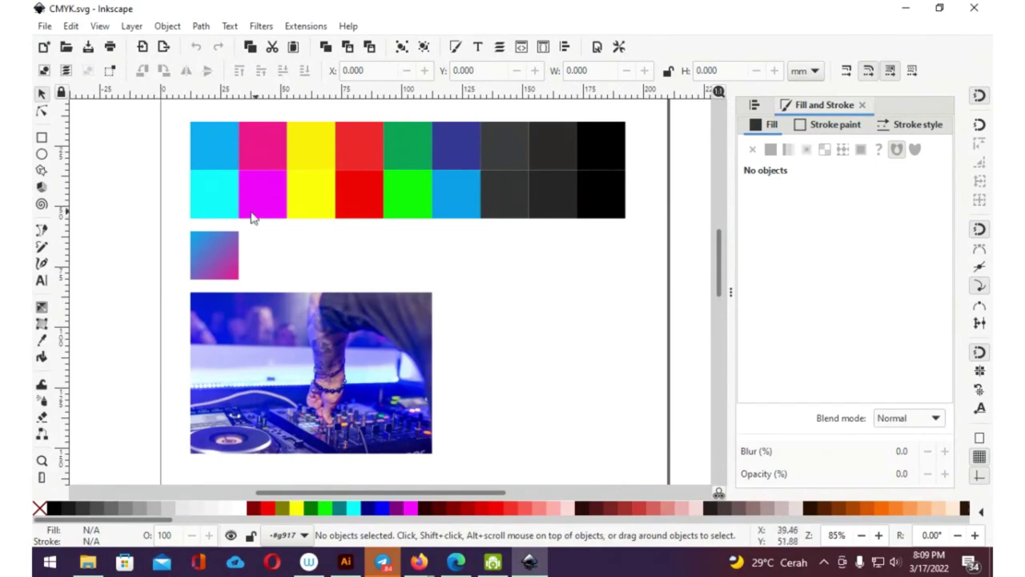
left_click(718, 494)
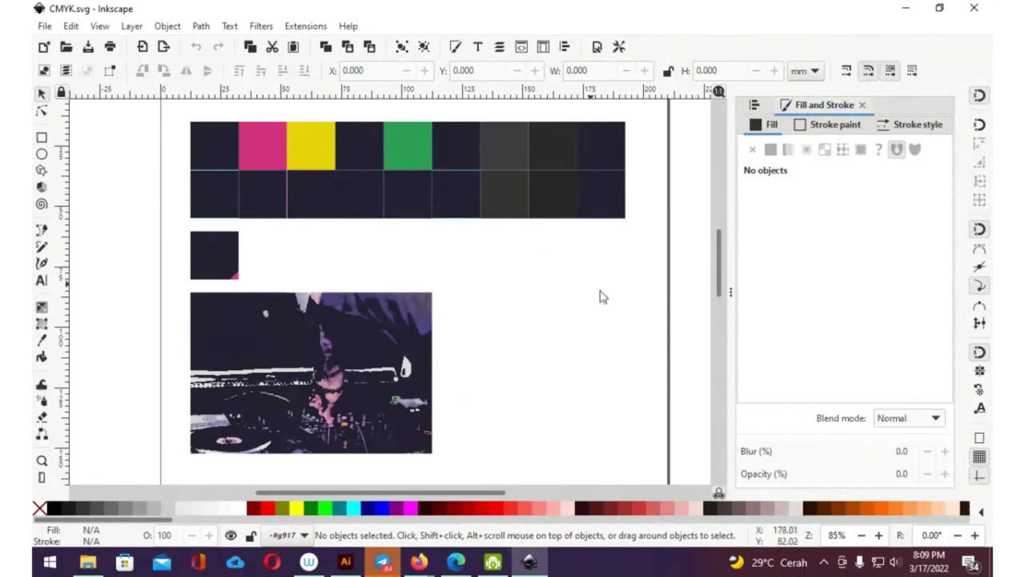
left_click(717, 496)
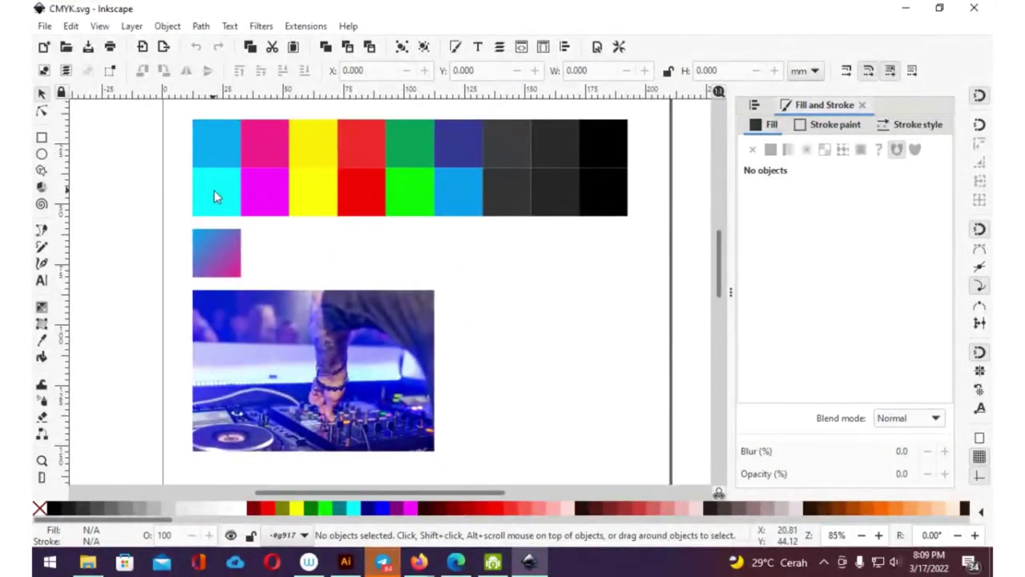
Step: With the colour-managed proof on, desaturate the cyan swatch to about 53, then select magenta
left_click(215, 213)
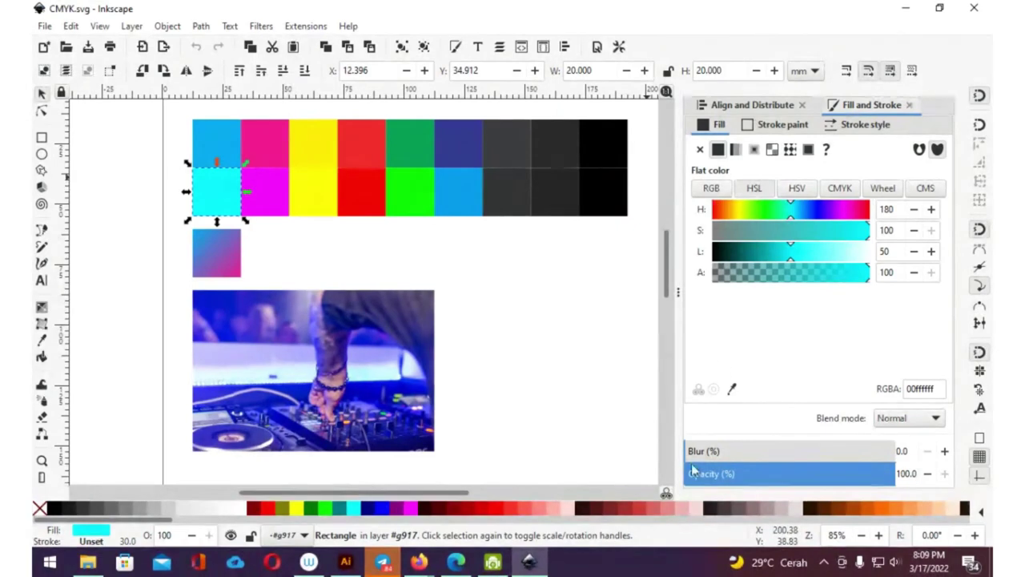
left_click(665, 495)
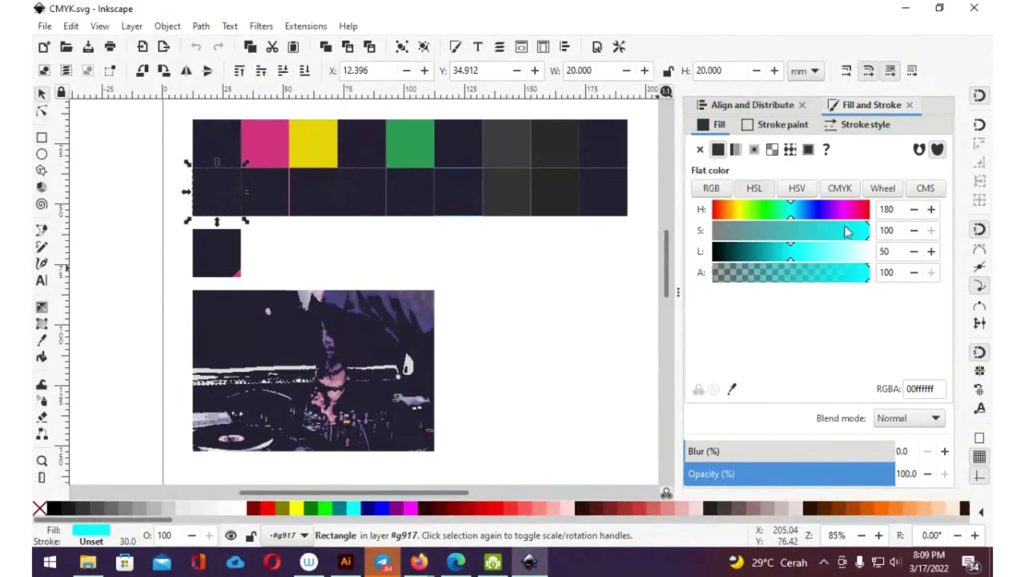
mouse_move(864, 234)
left_mouse_down()
mouse_move(789, 241)
mouse_move(801, 238)
mouse_move(793, 267)
left_mouse_up()
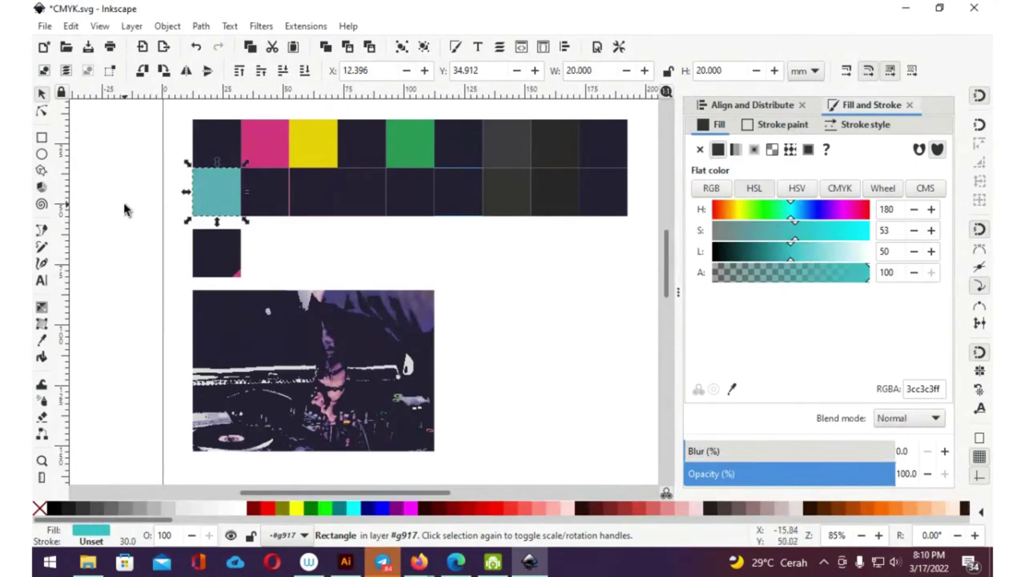
left_click(96, 232)
left_click(262, 205)
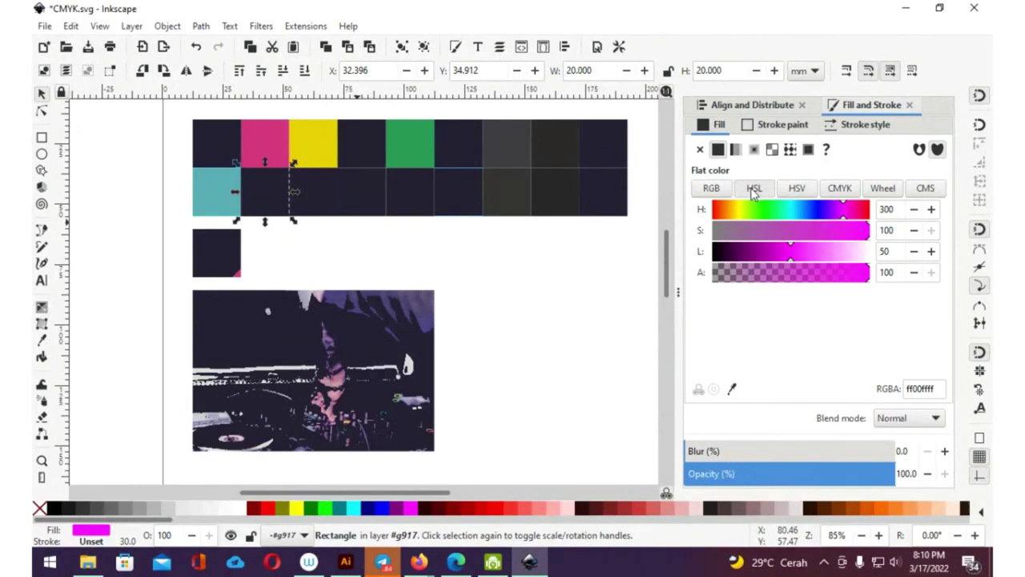
Step: Experiment with the magenta swatch's RGB values, then restore it to pure magenta
left_click(705, 190)
left_click(747, 196)
left_click(713, 188)
left_click(755, 191)
left_click(713, 189)
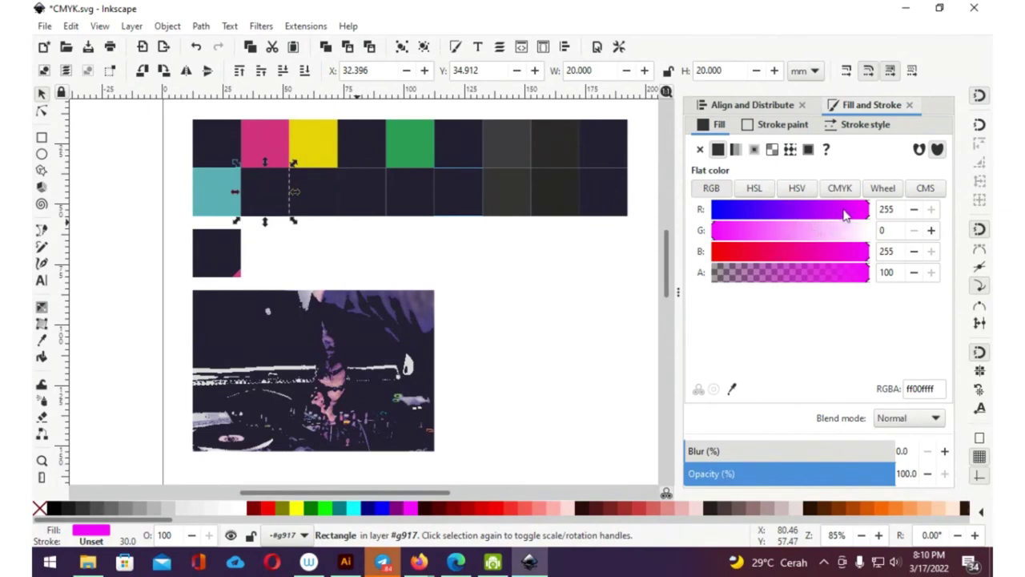
left_click_drag(869, 209, 842, 221)
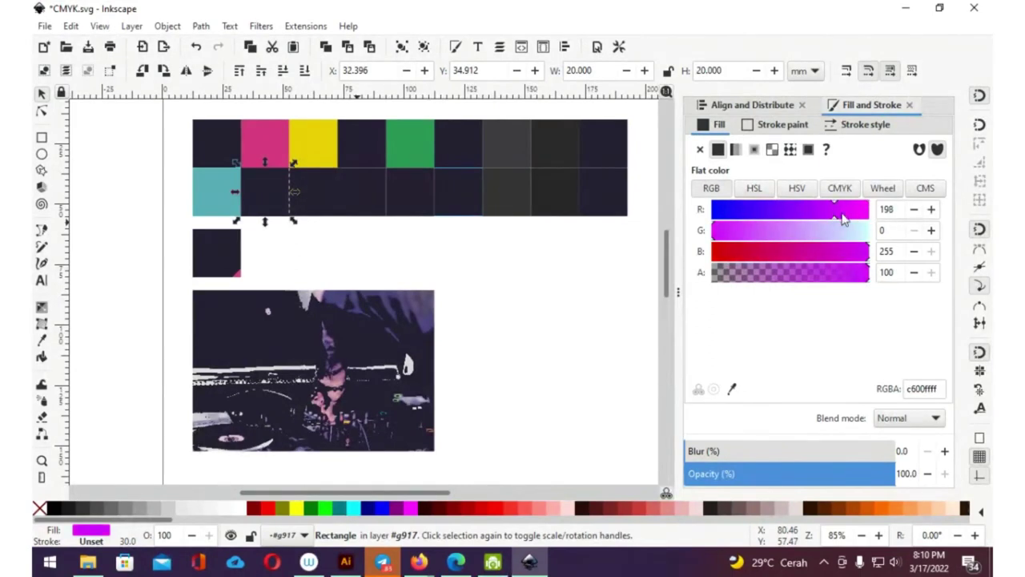
left_click_drag(864, 258, 835, 261)
left_click_drag(834, 210, 789, 211)
left_click_drag(811, 253, 881, 258)
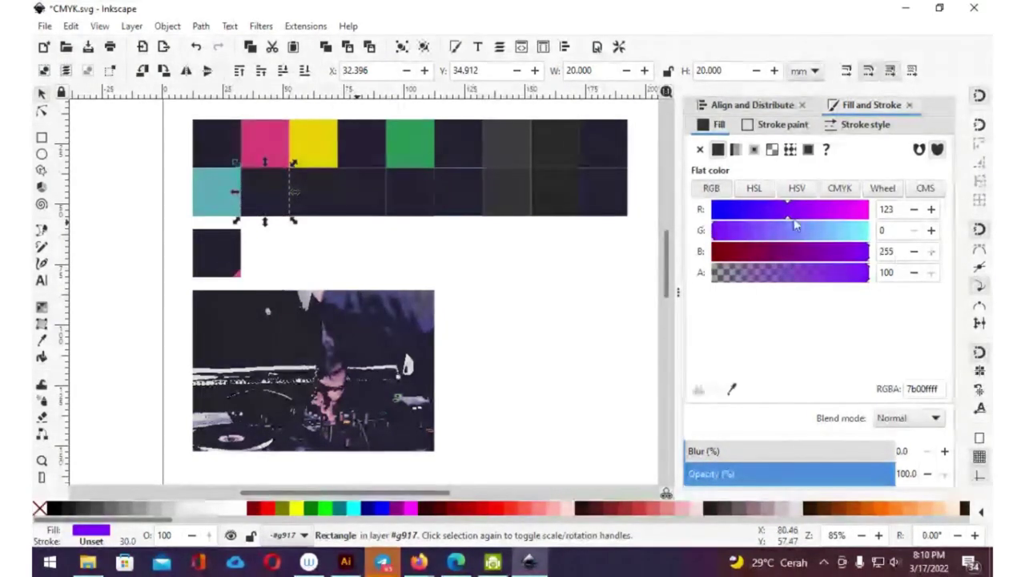
left_click(834, 210)
left_click(868, 210)
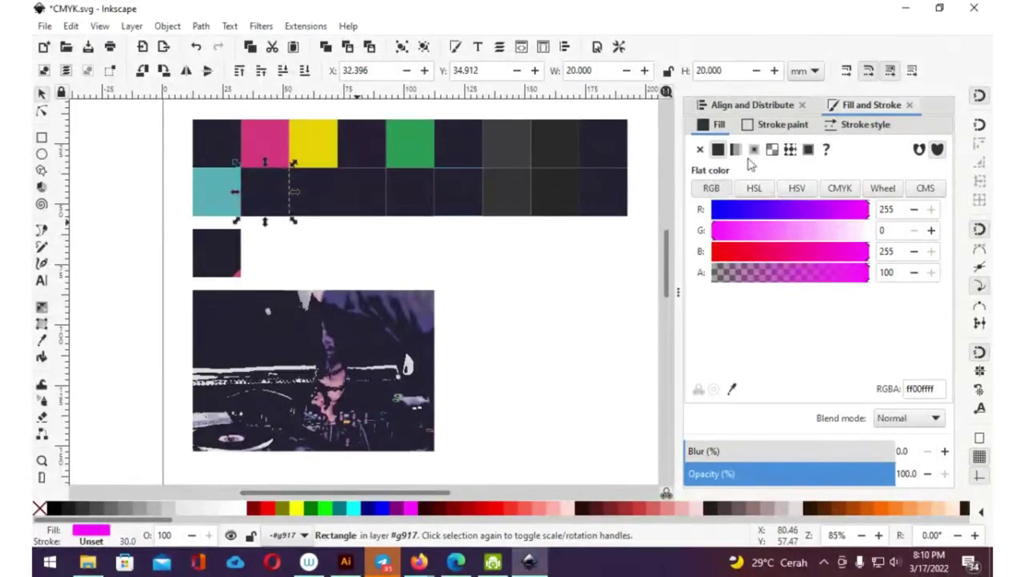
Step: Lower the magenta swatch's HSL saturation to 31, then step through the next swatches
left_click(751, 192)
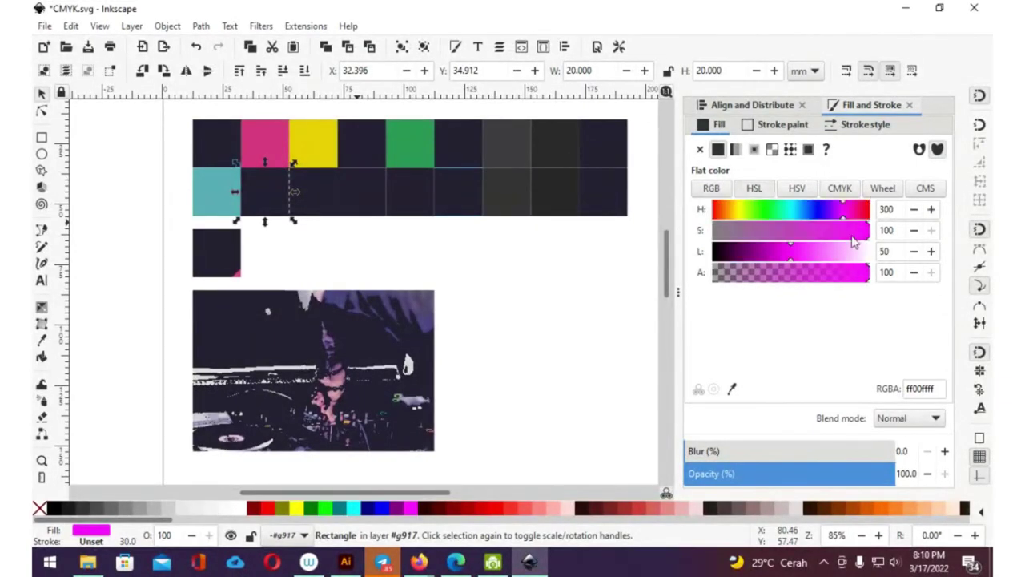
left_click_drag(867, 235, 761, 240)
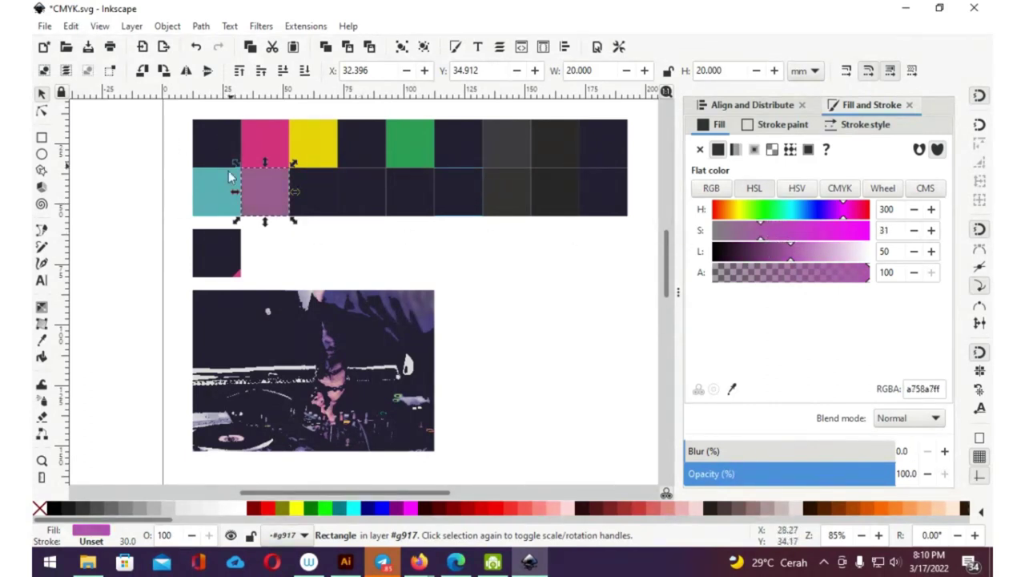
left_click(119, 202)
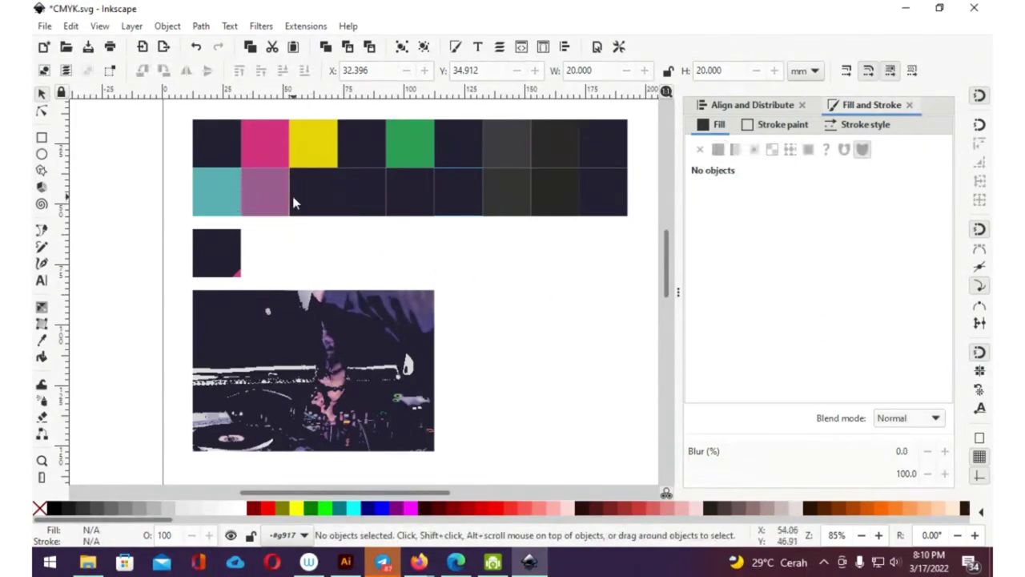
left_click(213, 206)
key("Tab")
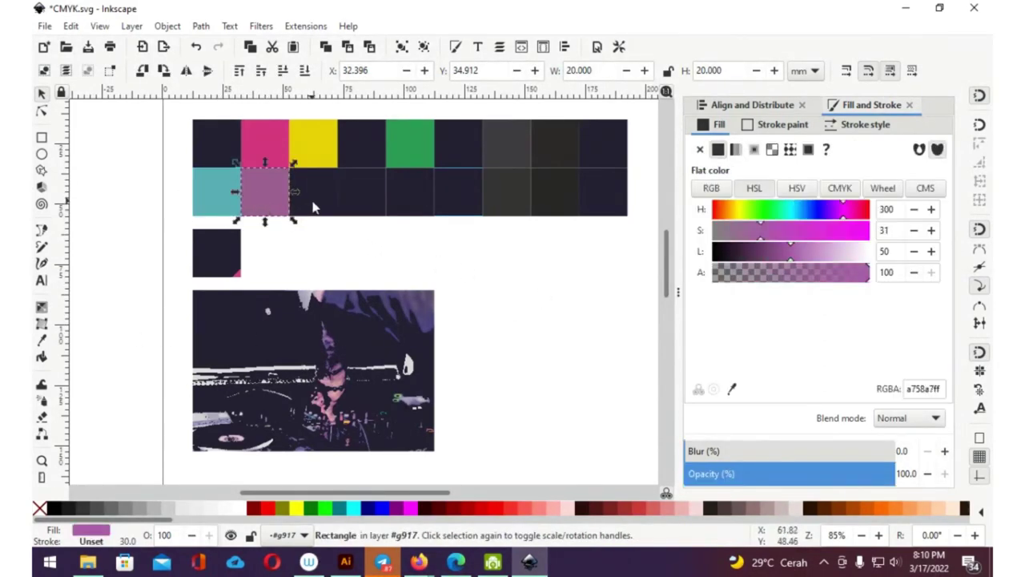
key("Tab")
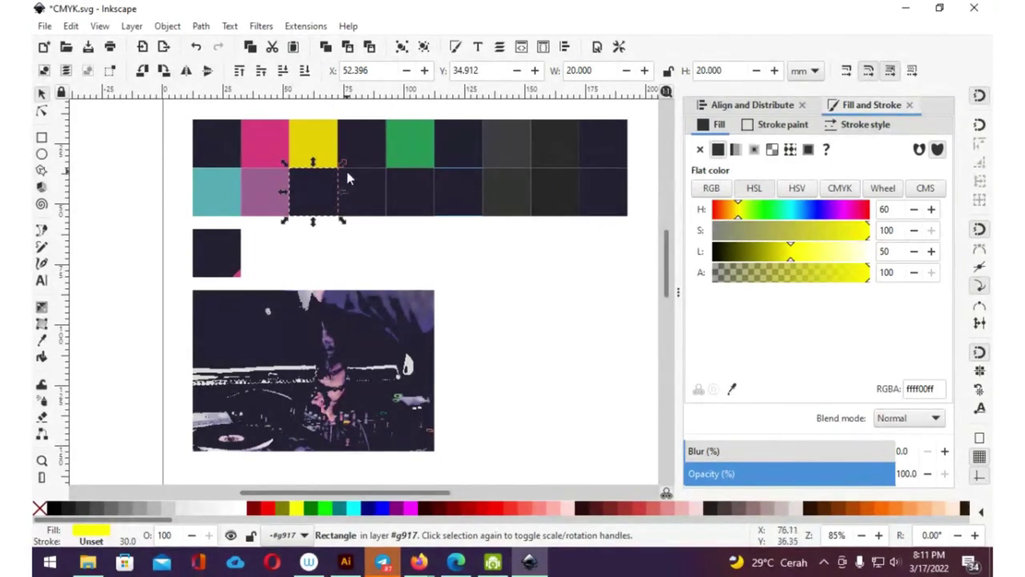
Step: Turn off the colour-managed view and undo the cyan and magenta swatch edits
left_click(666, 495)
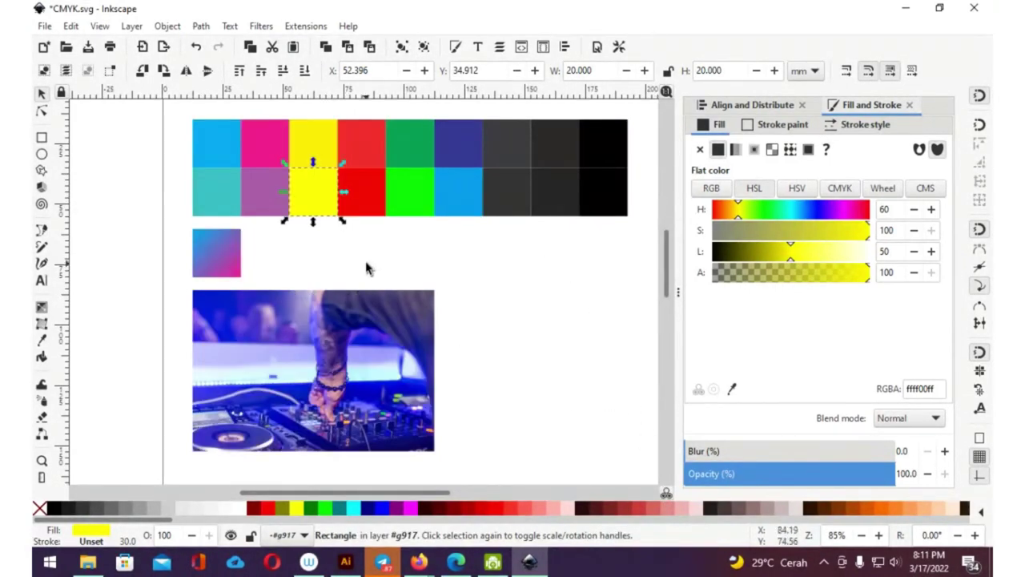
key("ctrl+z")
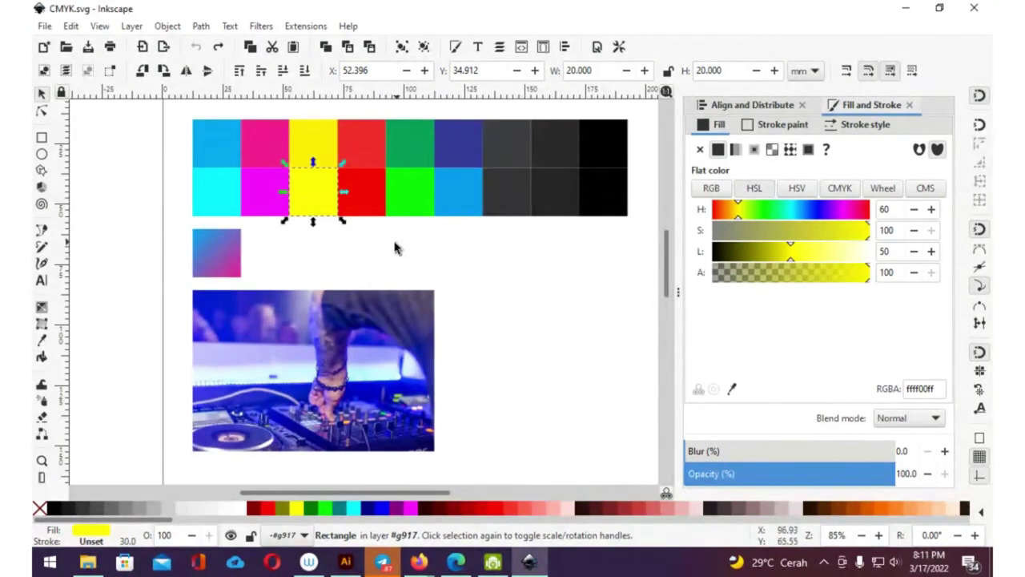
left_click(460, 250)
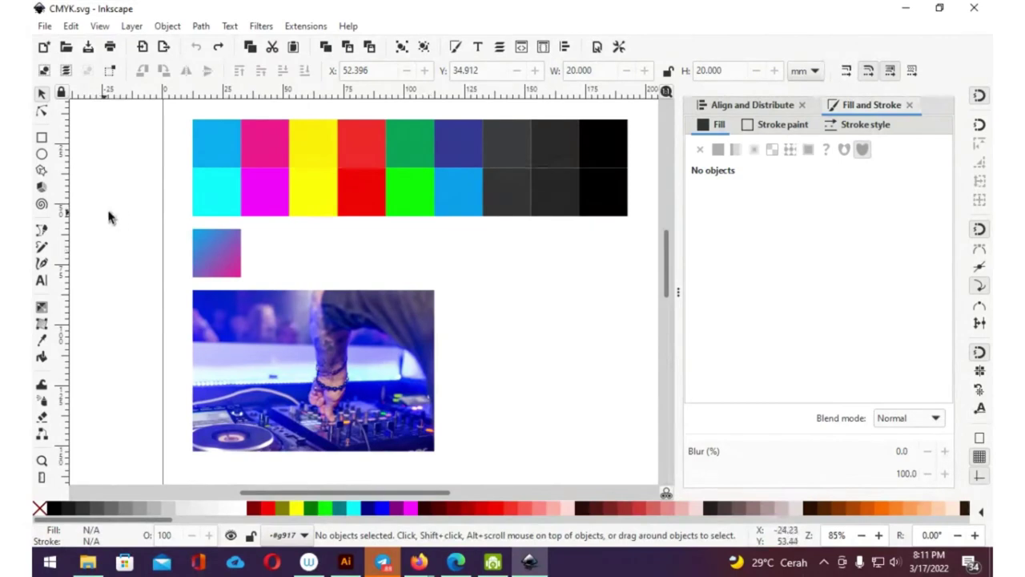
mouse_move(464, 270)
left_mouse_down()
mouse_move(442, 288)
mouse_move(511, 246)
left_mouse_up()
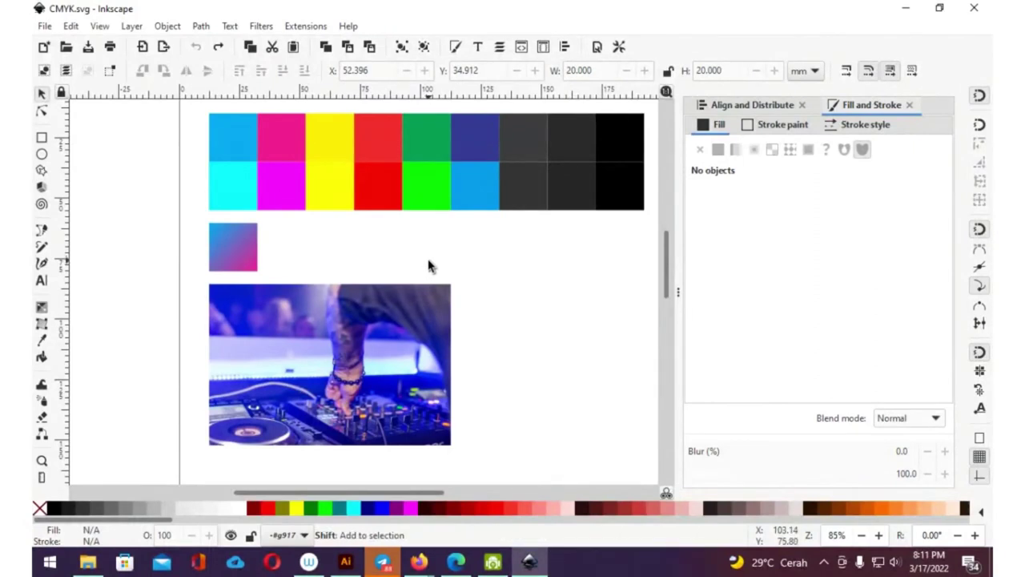
Step: Move all the artwork, swatch chart and photo, off the page to the left
scroll(427, 267, "down", 2)
key("ctrl+a")
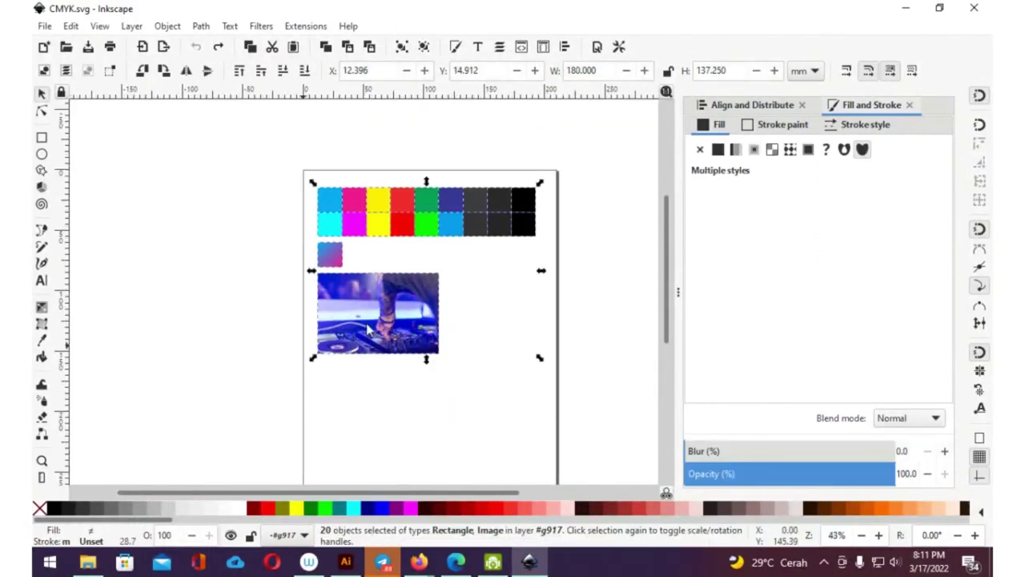
left_click_drag(371, 329, 106, 336)
scroll(354, 241, "up", 2)
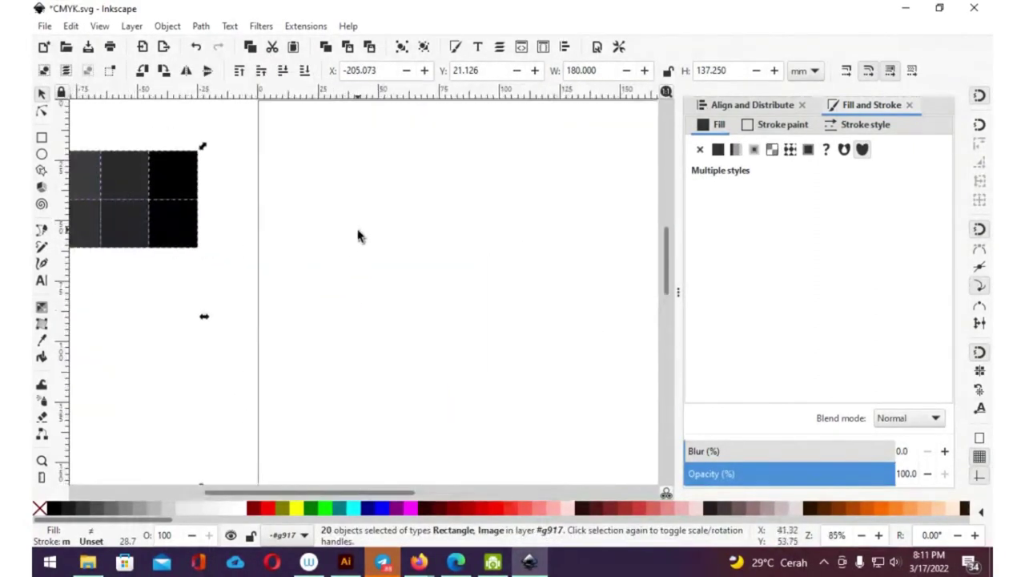
scroll(284, 303, "left", 1)
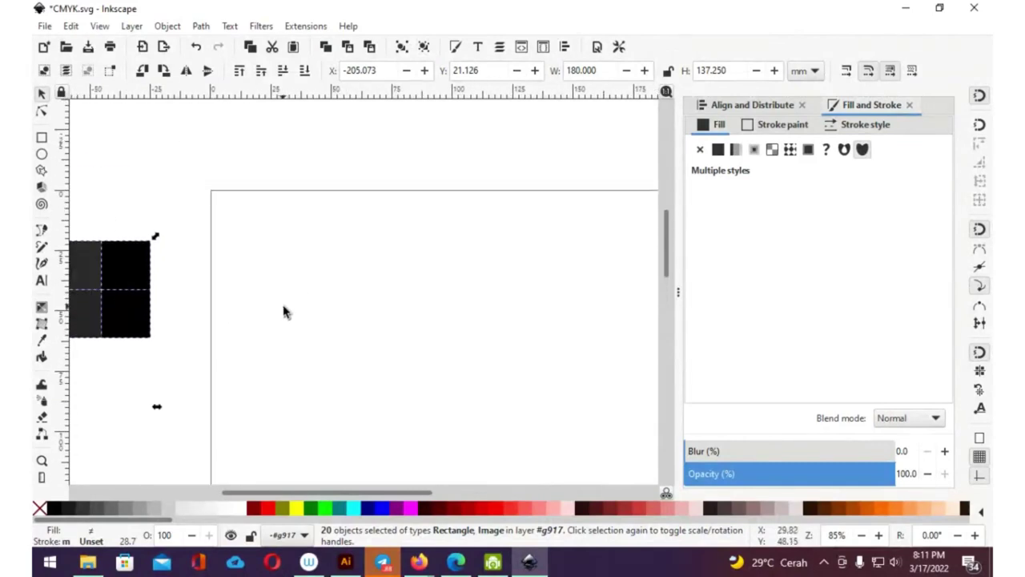
Step: Draw a purple square near the page's top-left corner and reselect it
left_click(225, 302)
key("e")
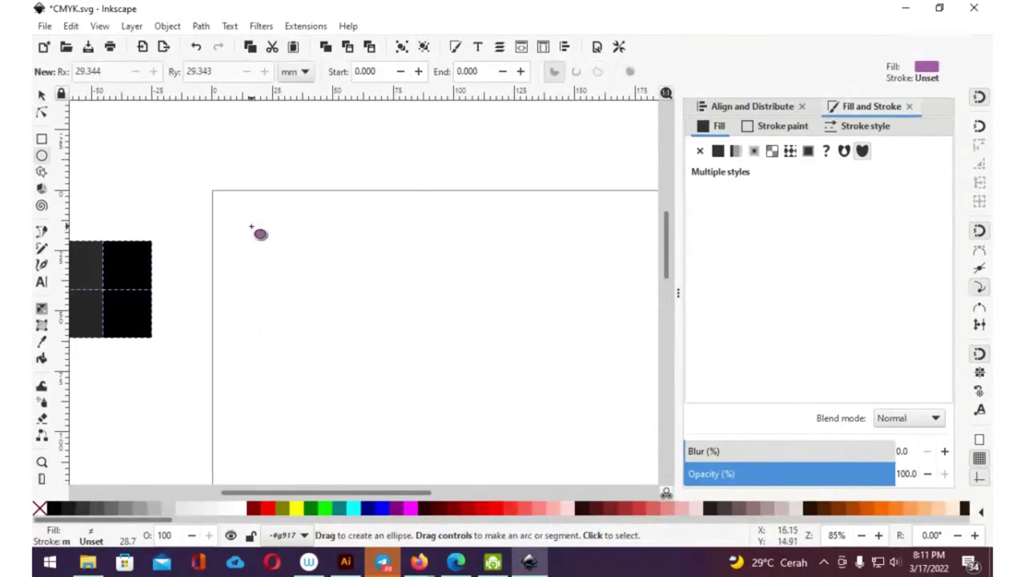
scroll(262, 265, "right", 2)
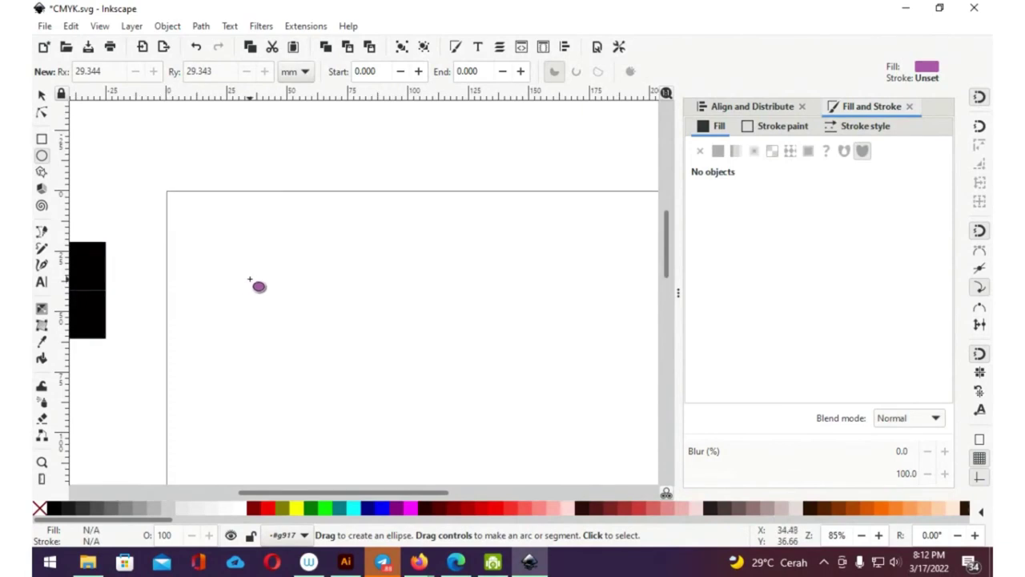
key("r")
mouse_move(194, 225)
left_mouse_down()
mouse_move(254, 298)
mouse_move(261, 290)
left_mouse_up()
key("s")
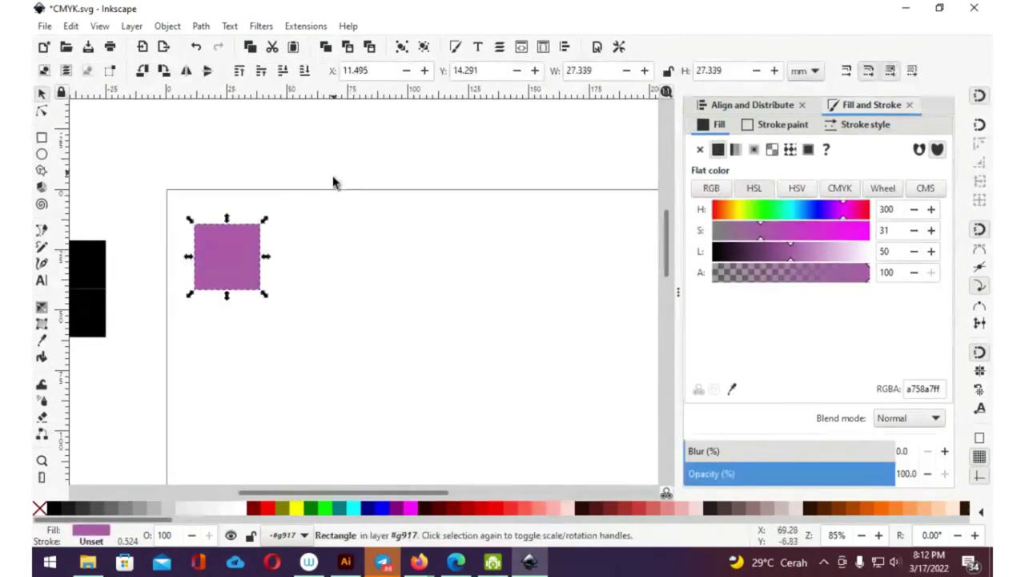
left_click(335, 182)
scroll(358, 229, "down", 1)
scroll(357, 229, "right", 1)
left_click(183, 243)
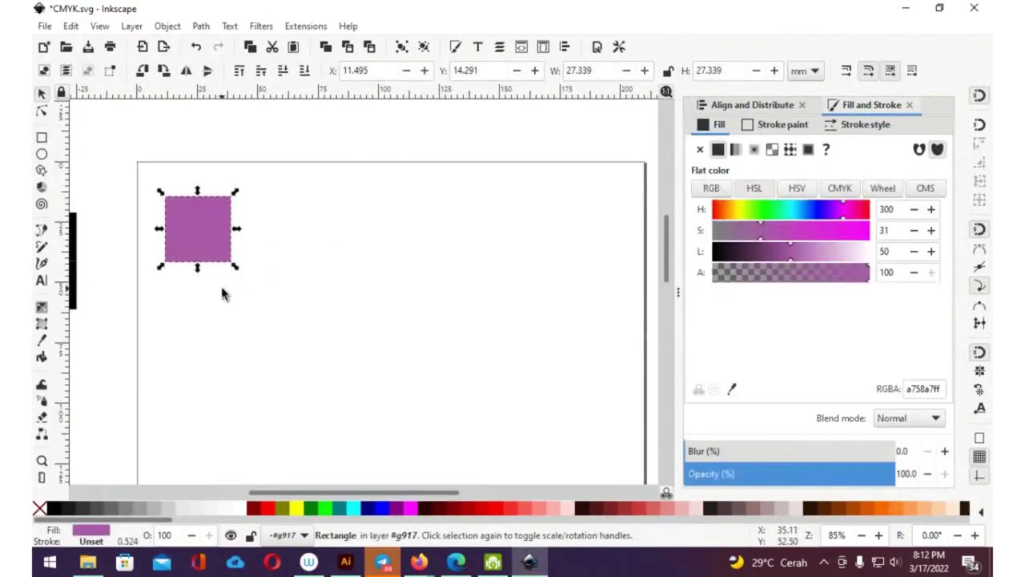
mouse_move(245, 253)
left_mouse_down()
mouse_move(569, 247)
mouse_move(245, 253)
left_mouse_up()
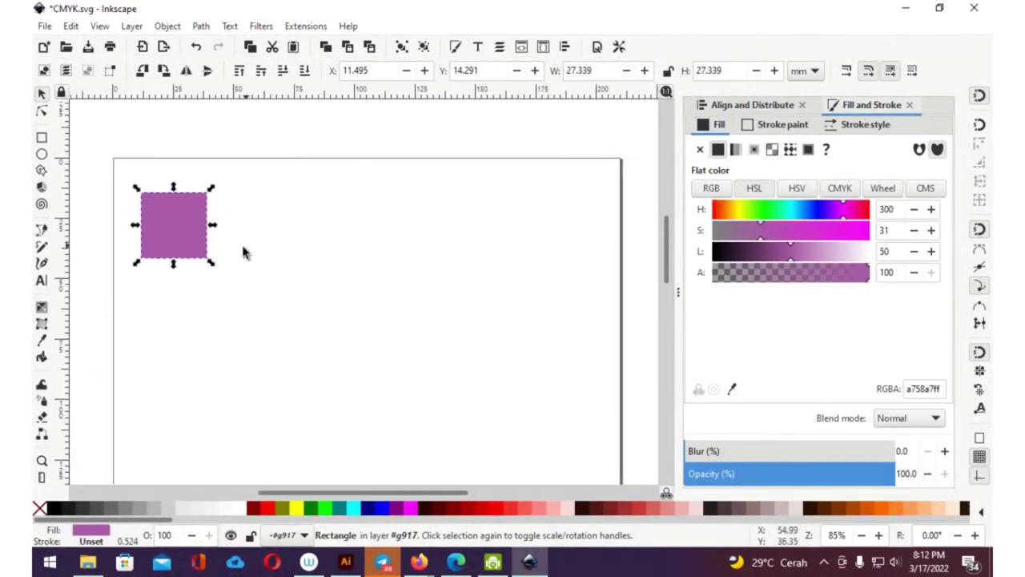
scroll(246, 253, "left", 1)
scroll(262, 222, "right", 2)
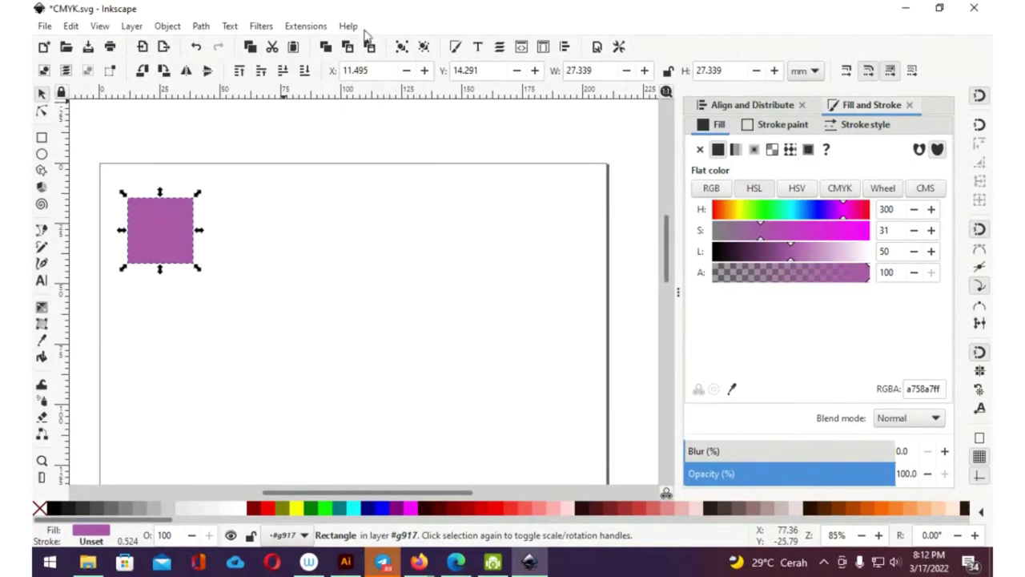
Step: Open Document Properties' colour settings and review the three linked CMYK profiles
left_click(596, 47)
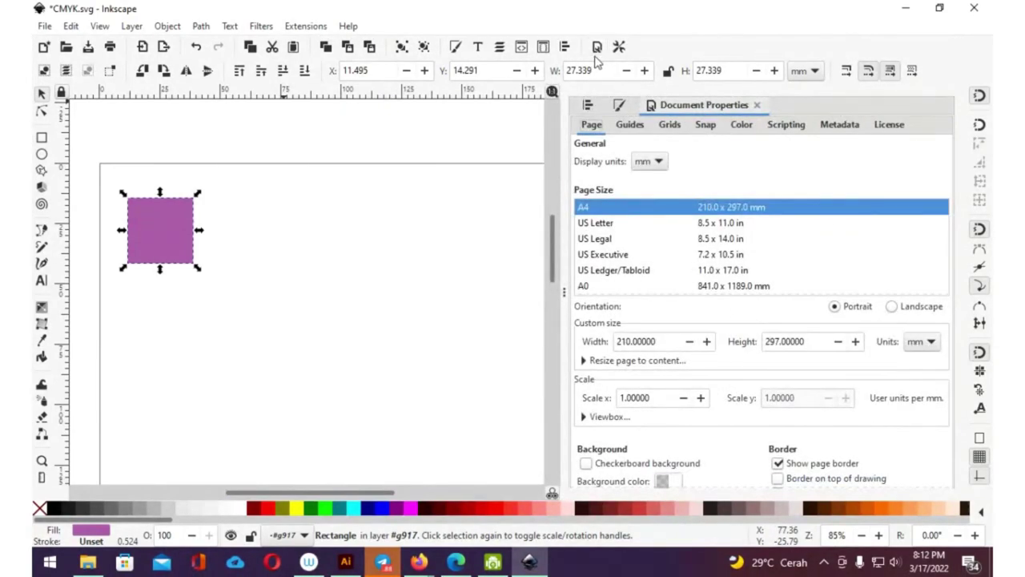
left_click(741, 126)
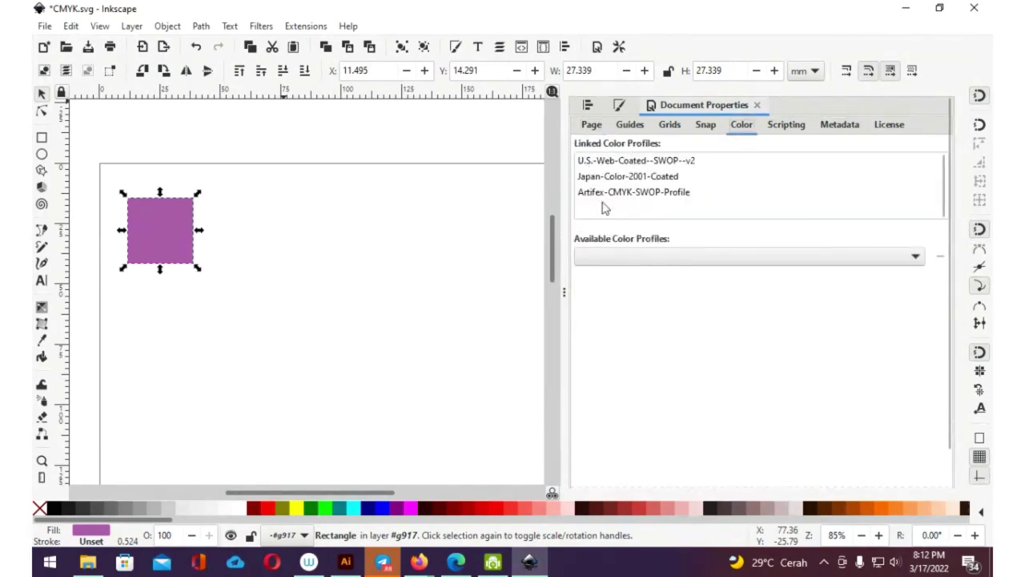
left_click(629, 178)
left_click(623, 192)
left_click(625, 162)
left_click(619, 177)
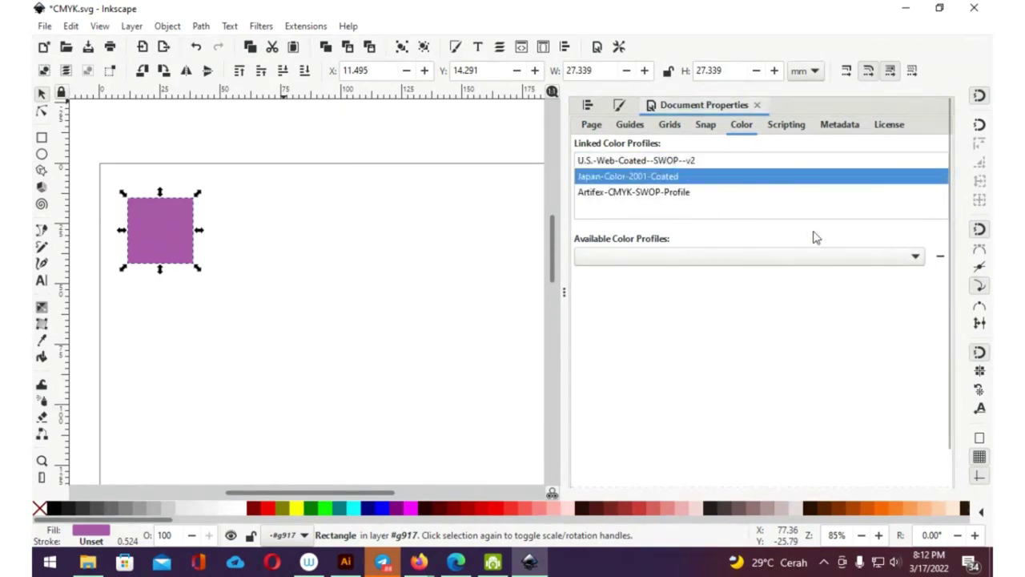
left_click(865, 258)
left_click(934, 280)
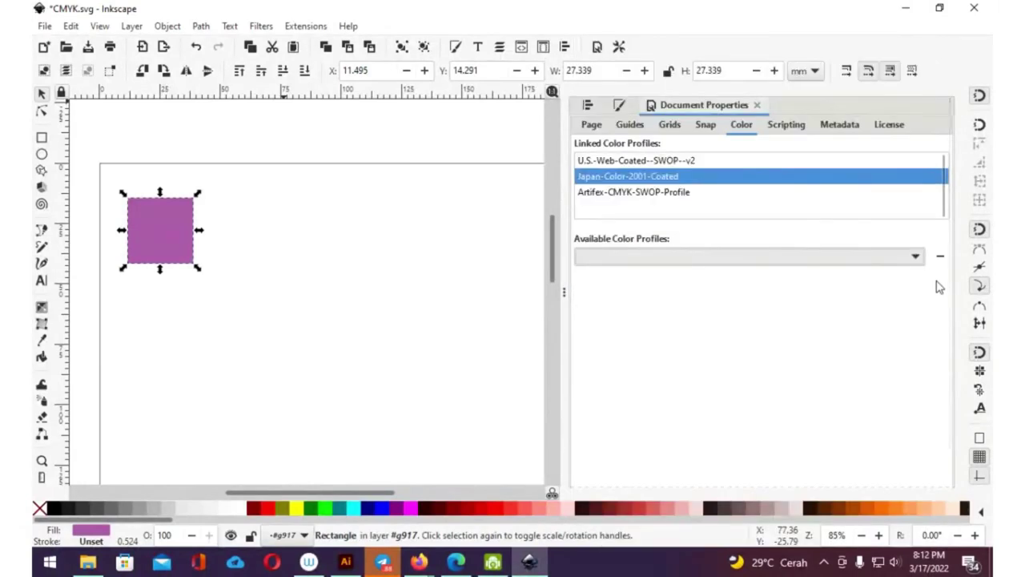
Step: Unlink U.S.-Web-Coated-SWOP-v2, Japan-Color-2001-Coated and Artifex-CMYK-SWOP-Profile from the document
left_click(681, 168)
left_click(939, 256)
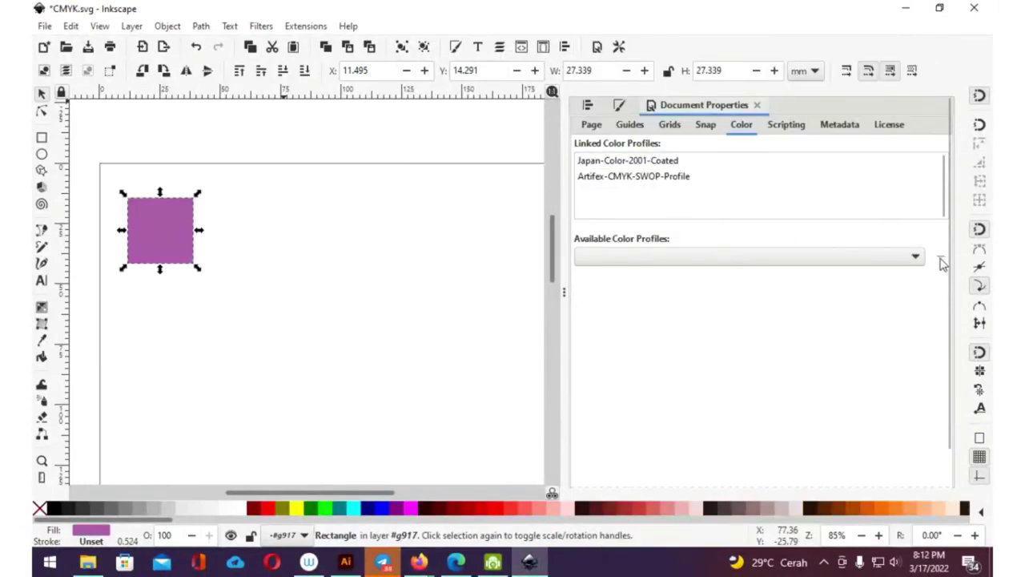
left_click(637, 164)
left_click(940, 257)
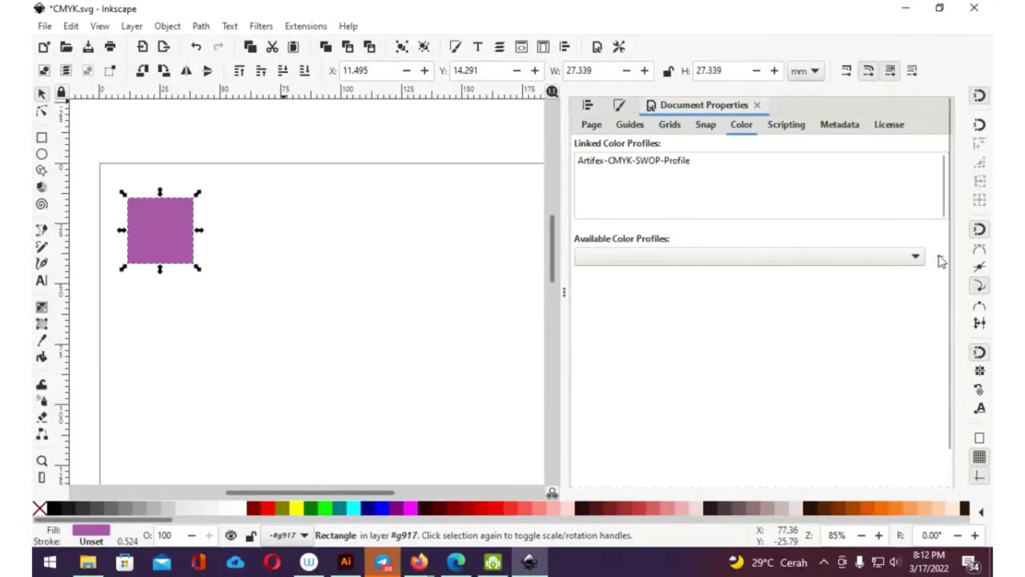
left_click(672, 164)
left_click(939, 256)
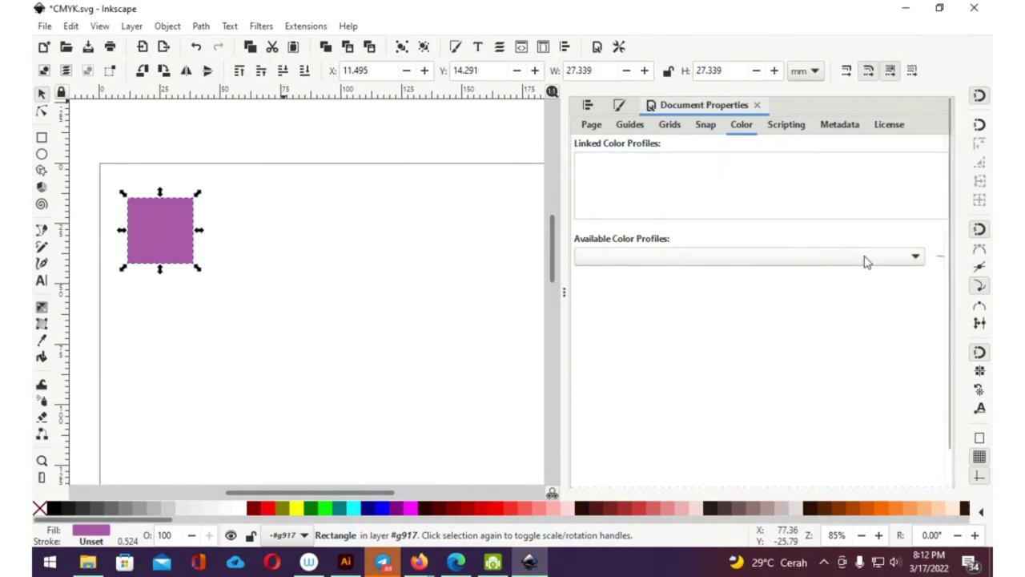
Step: Choose Artifex CMYK SWOP Profile from the available profiles list to link it
left_click(865, 261)
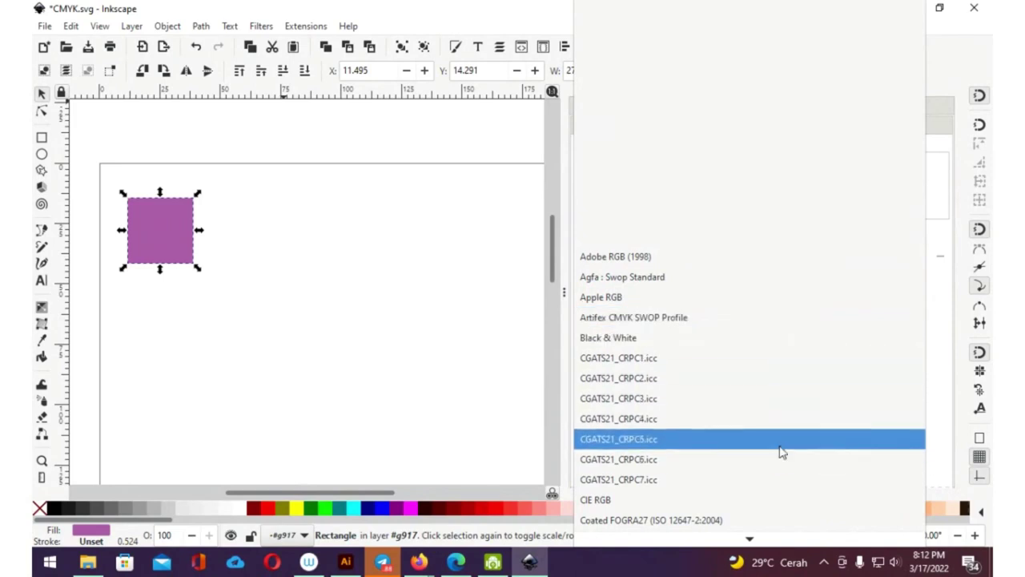
scroll(757, 480, "down", 2)
scroll(748, 408, "down", 1)
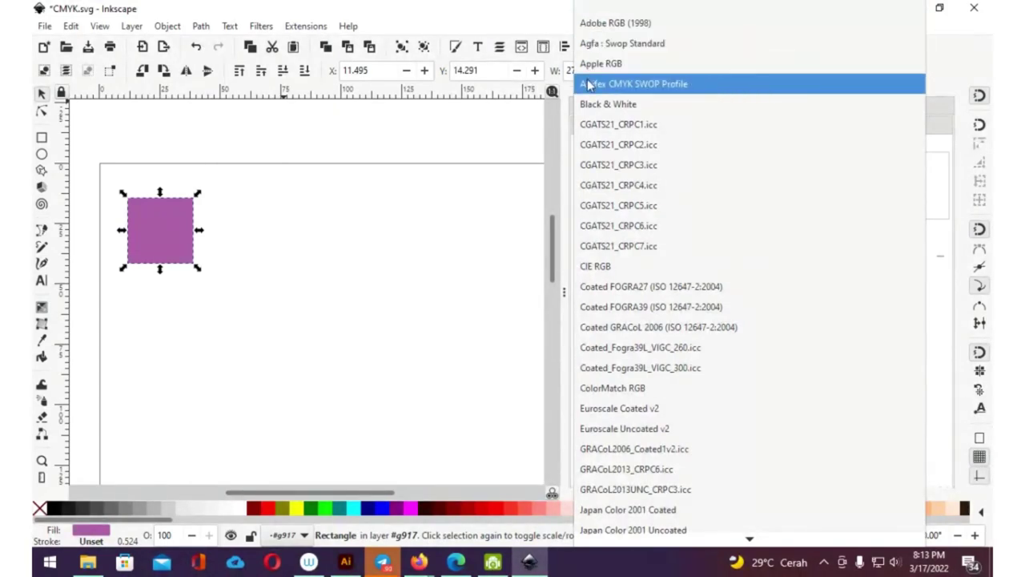
left_click(624, 88)
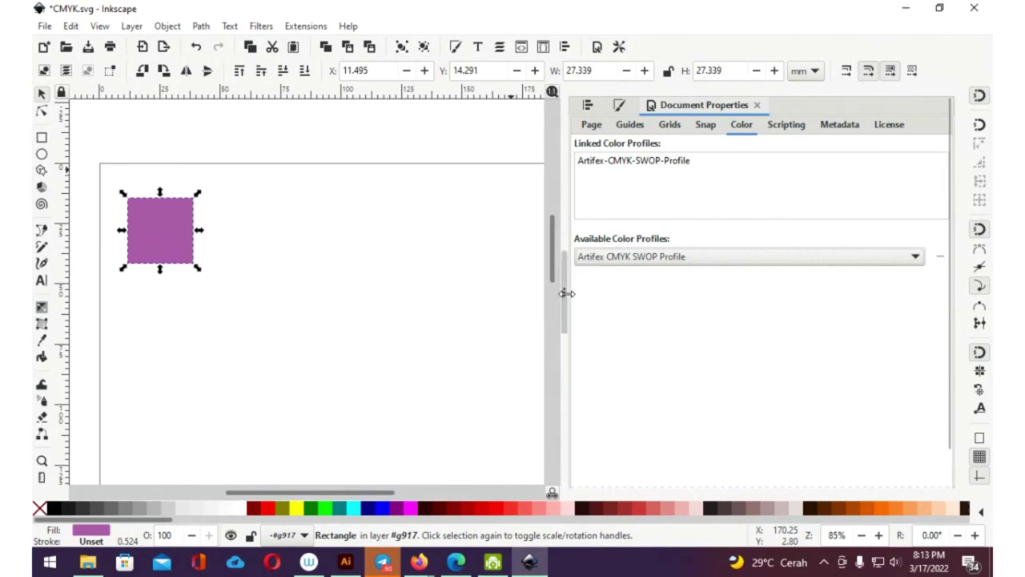
left_click(459, 248)
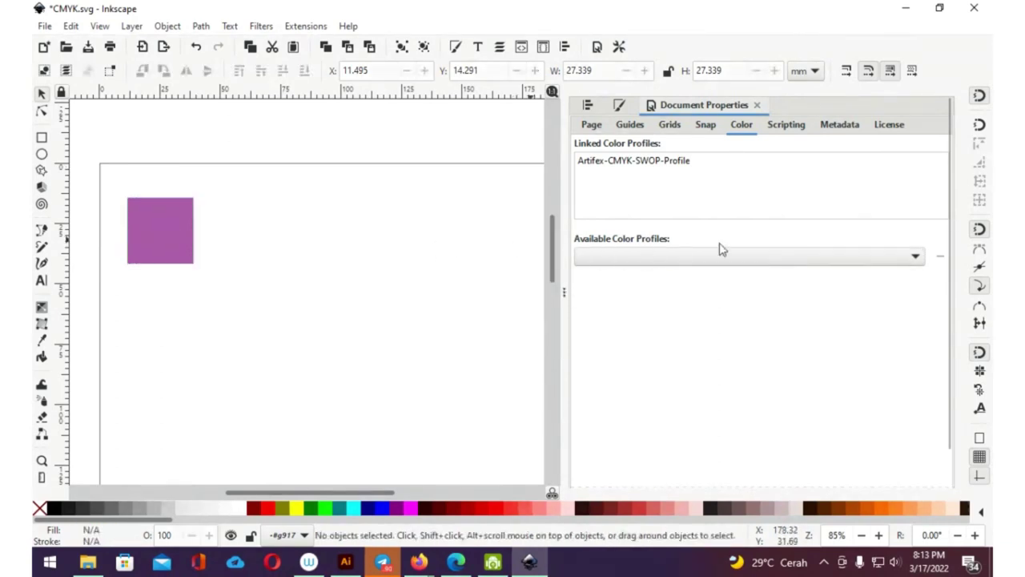
Step: Close Document Properties and assign the Artifex profile to the purple square's fill
left_click(757, 106)
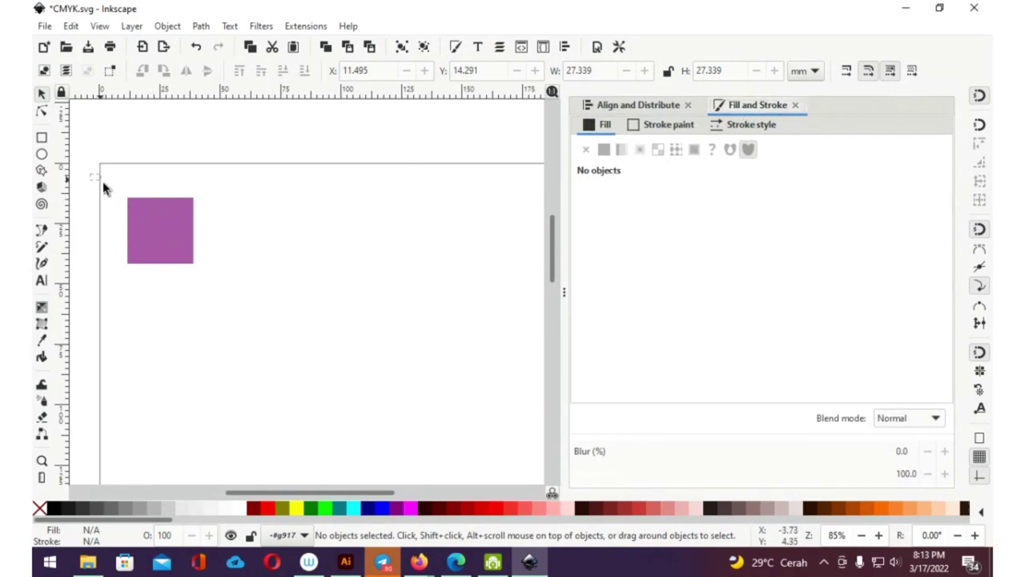
left_click_drag(103, 185, 235, 281)
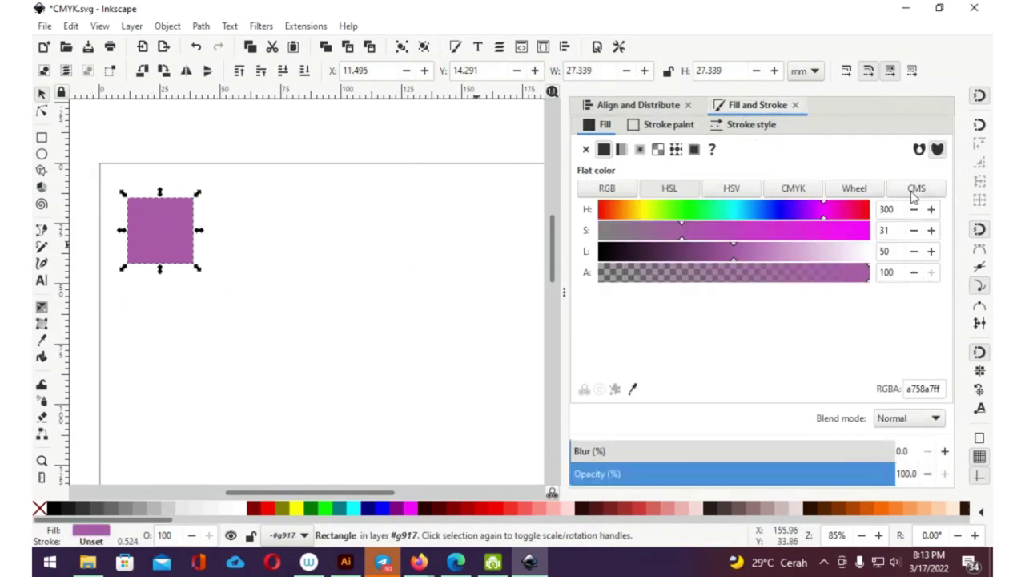
left_click(915, 190)
left_click(846, 210)
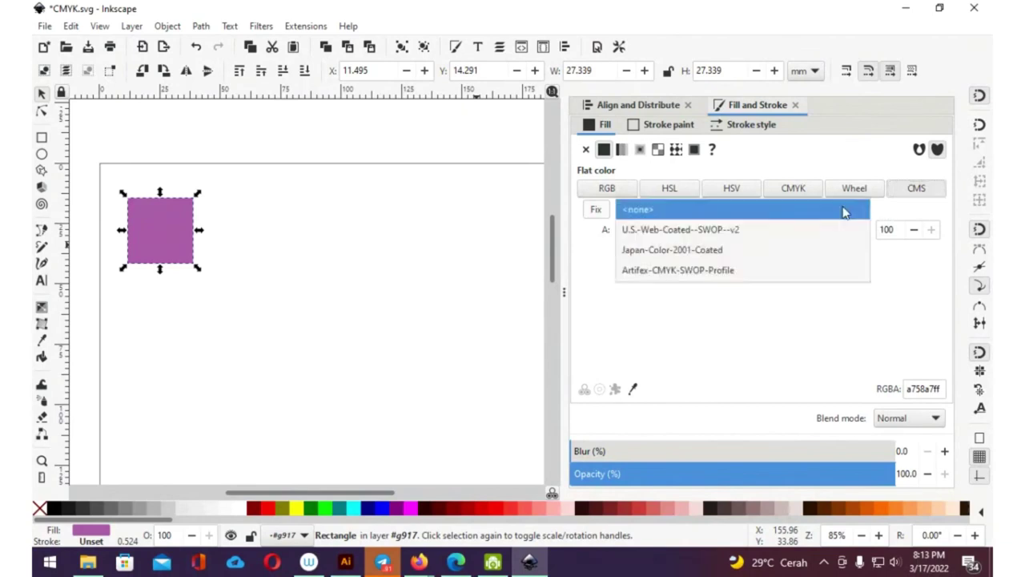
left_click(813, 279)
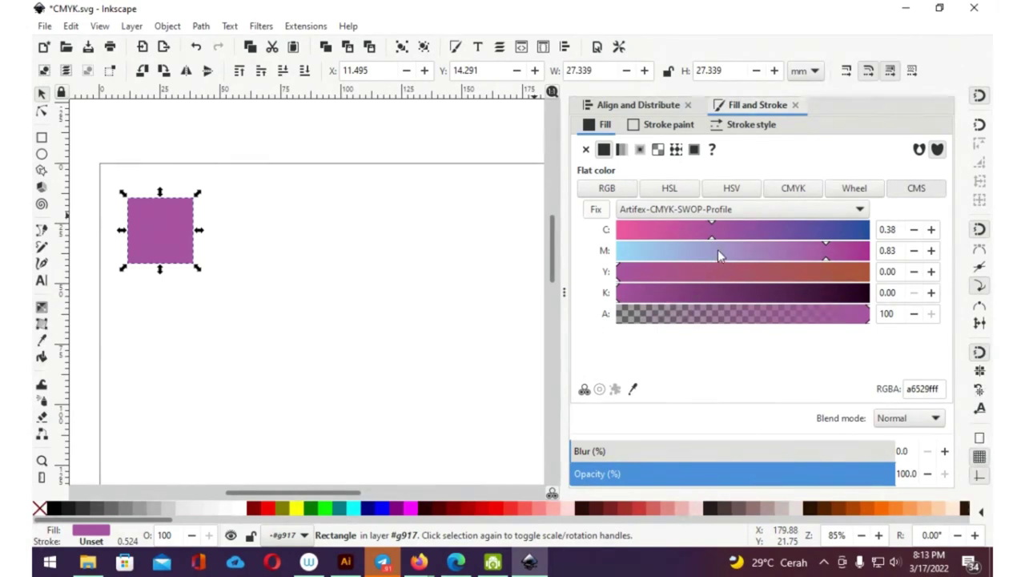
left_click(330, 243)
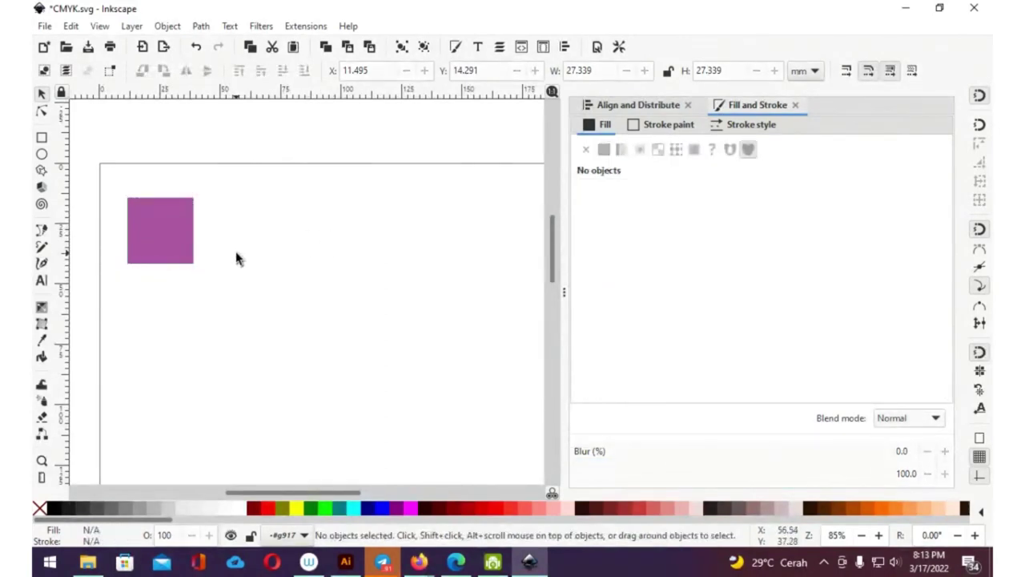
Step: Draw a second square to the right and fill it pure cyan (CMYK 100/0/0/0)
key("r")
left_click_drag(230, 198, 305, 269)
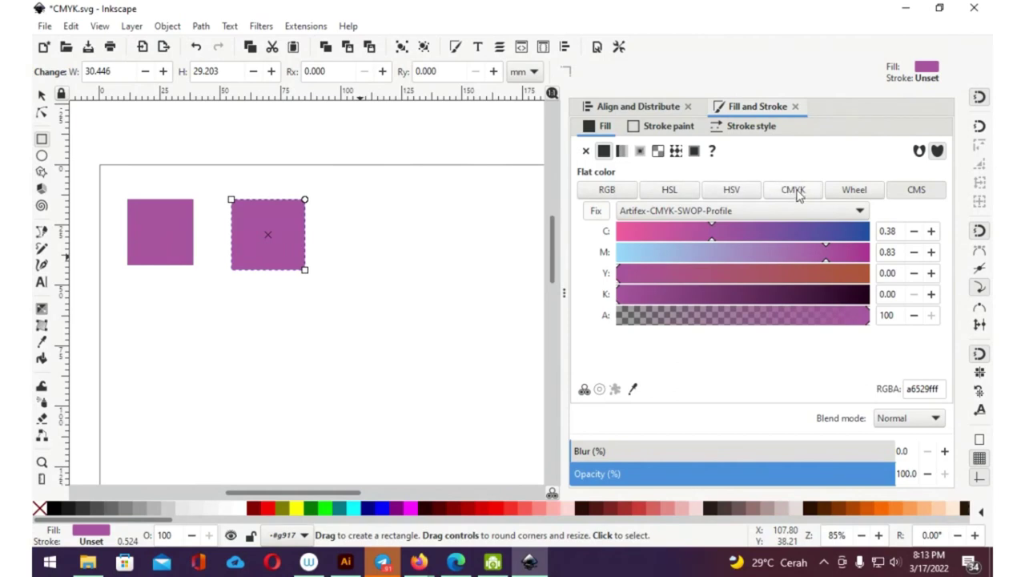
left_click(797, 193)
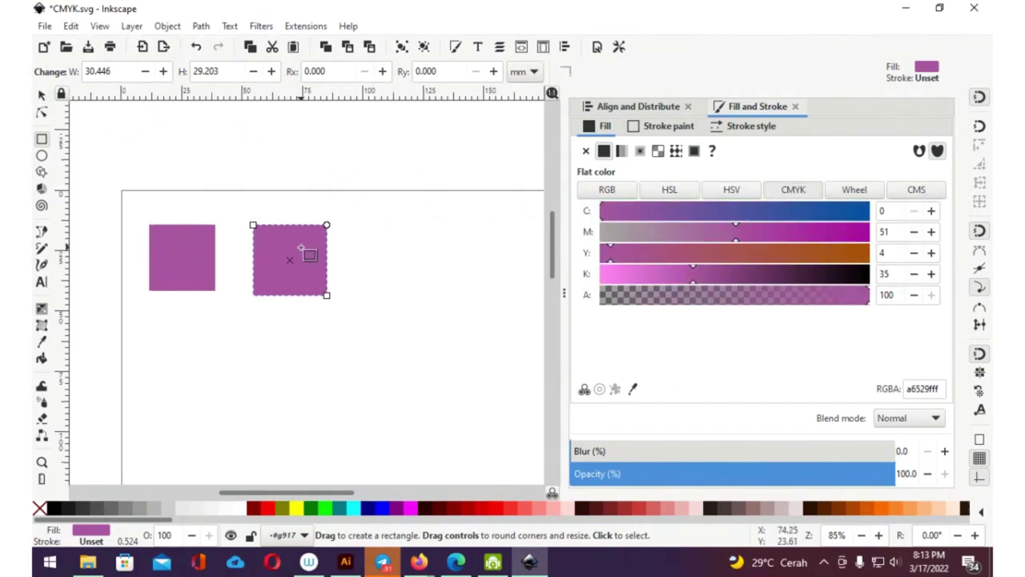
key("s")
left_click(358, 515)
left_click(369, 277)
left_click(286, 270)
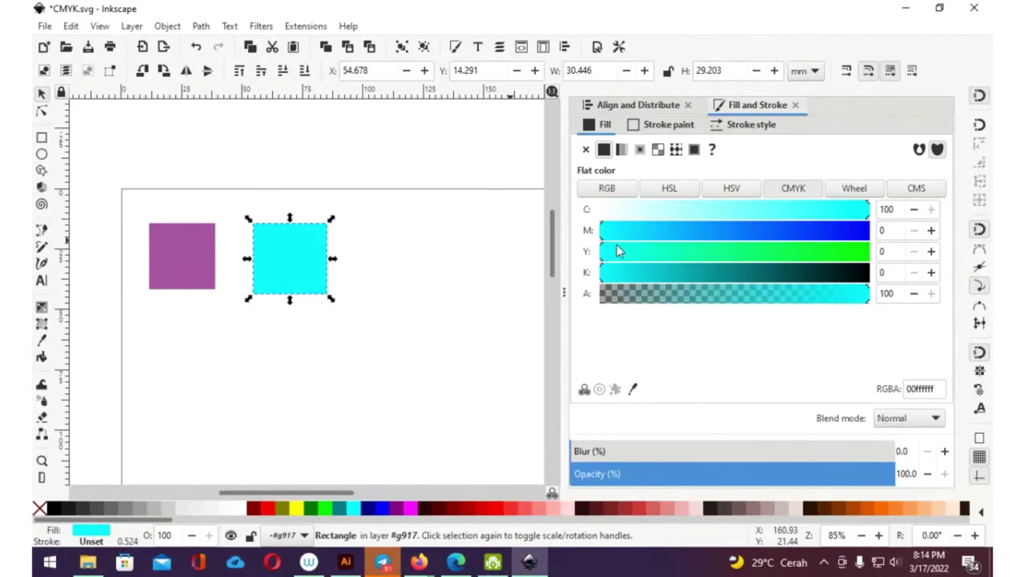
Step: Delete the extra cyan square and select the purple square
left_click_drag(360, 181, 202, 289)
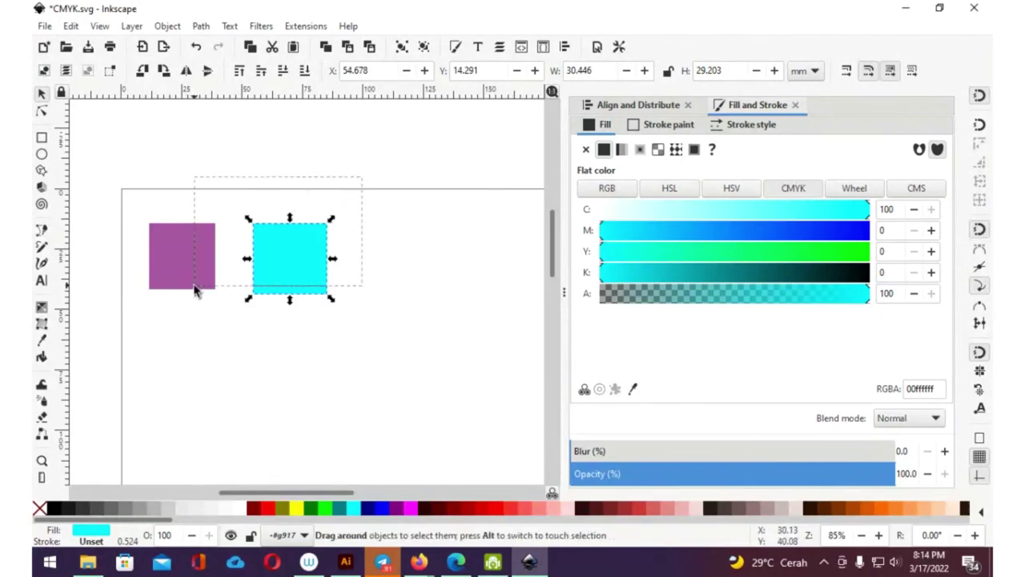
left_click(255, 271)
key("Delete")
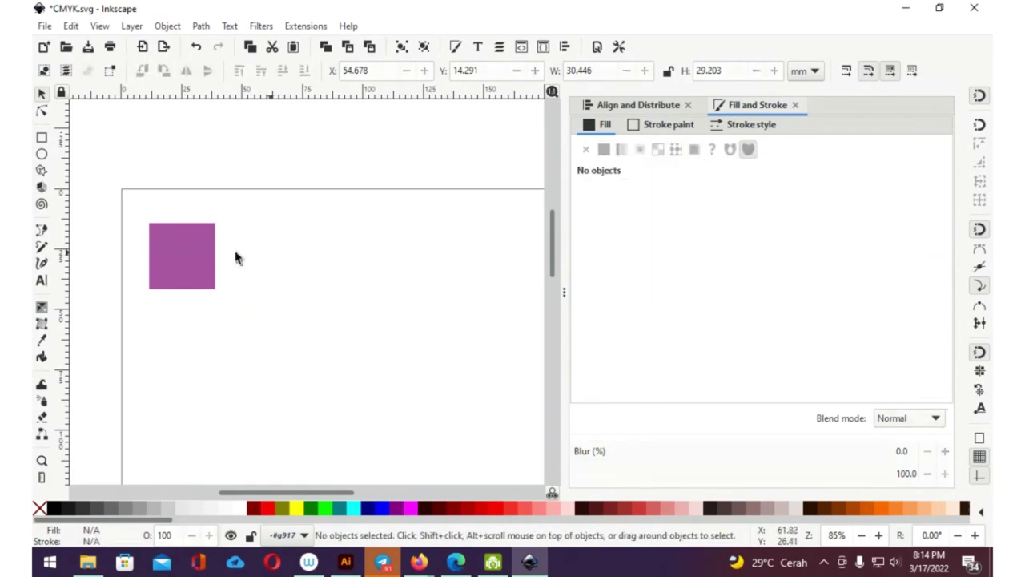
left_click(211, 269)
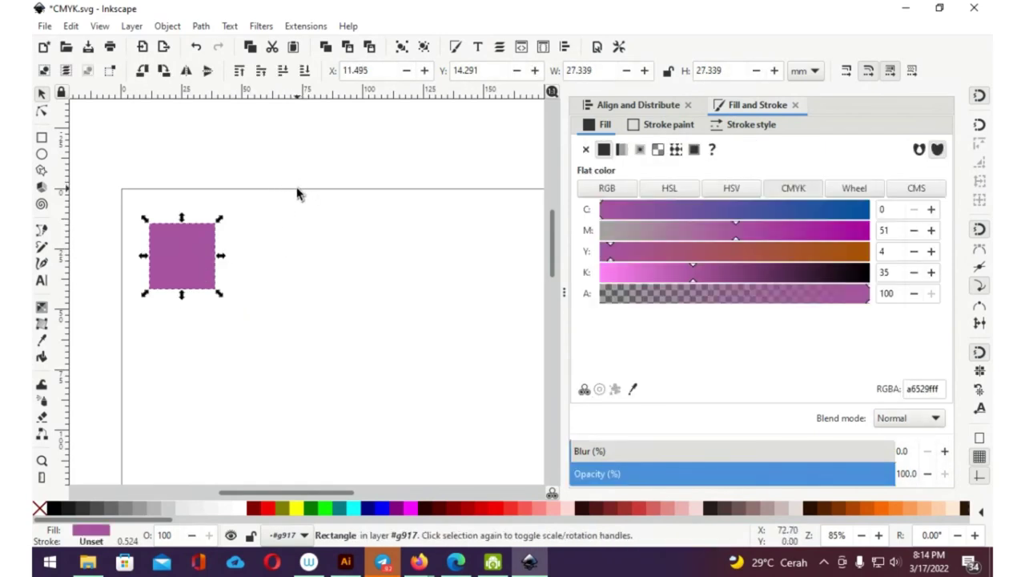
Step: Set the square's Artifex-profile CMYK values to C 1, M 0, Y 0, K 0
double_click(891, 209)
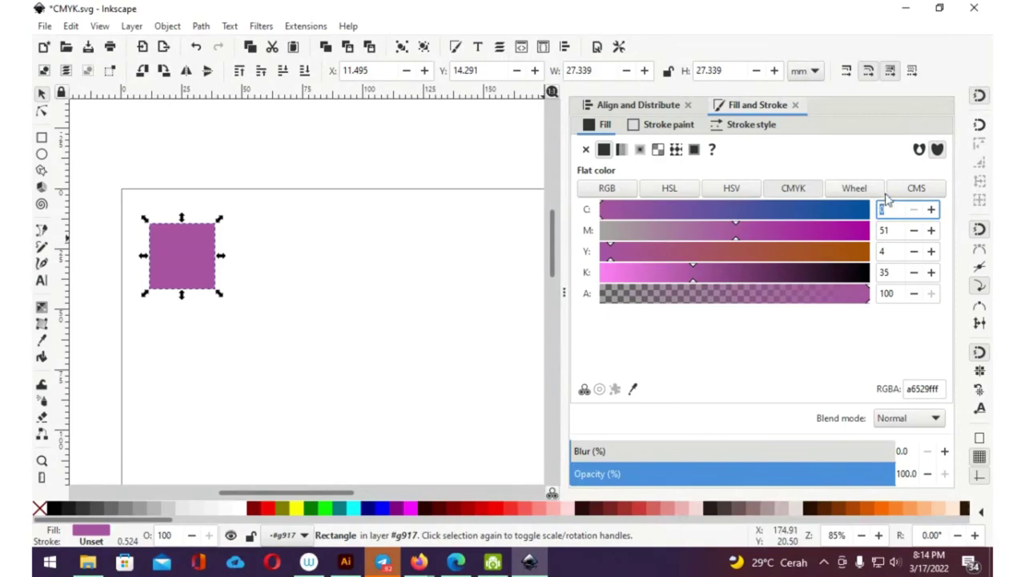
left_click(918, 191)
double_click(889, 229)
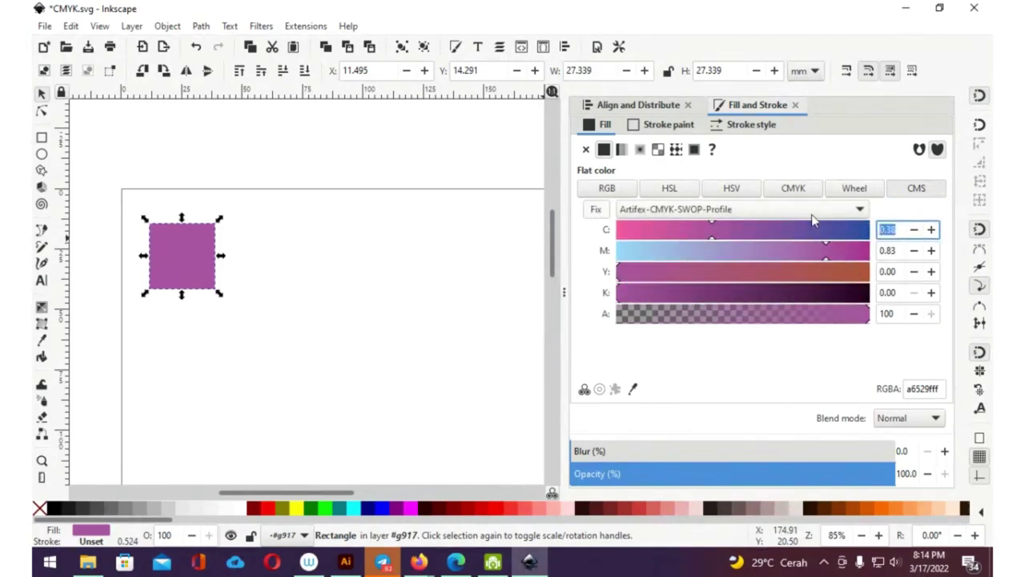
key("Tab")
type("0")
key("Tab")
type("0")
key("Tab")
type("0")
key("Return")
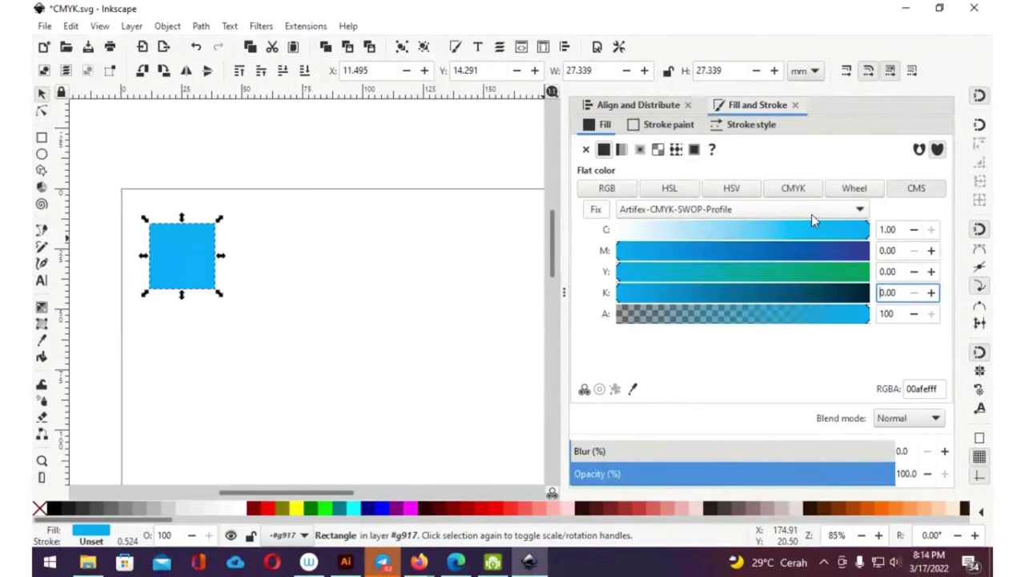
Step: Try cyan amounts between about 0.5 and 0.85, settling on 0.85
left_click(205, 166)
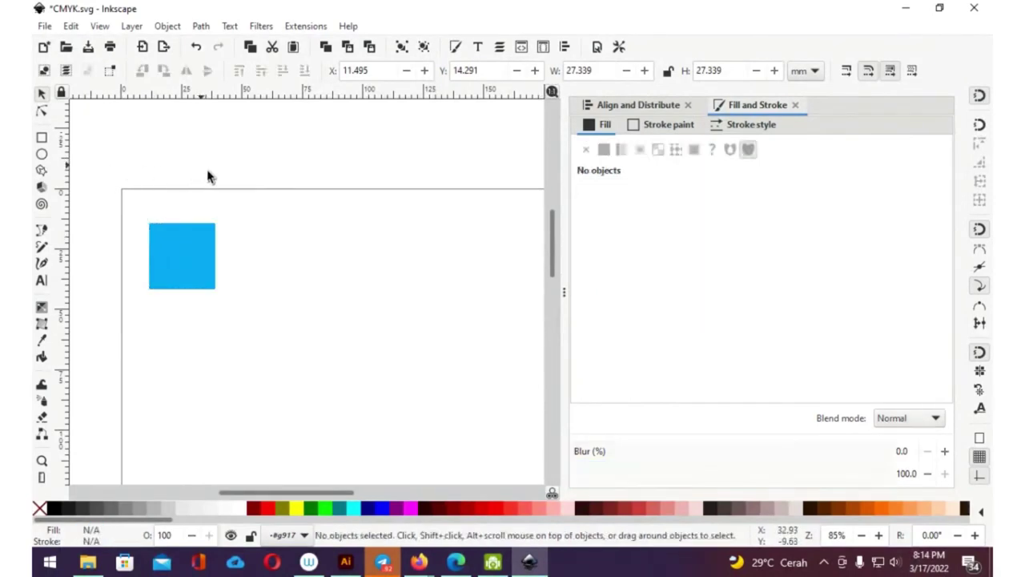
left_click(175, 253)
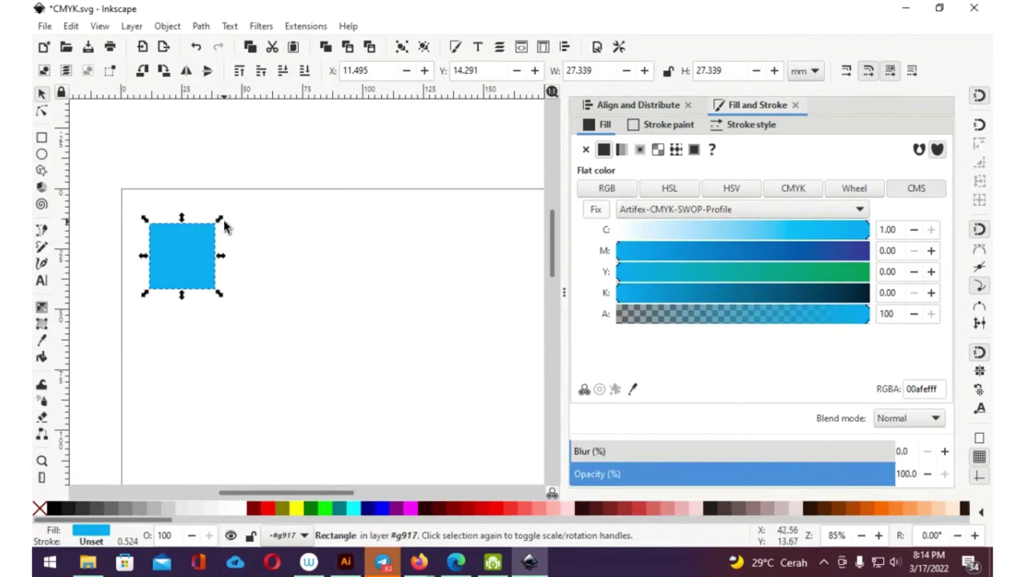
left_click(738, 230)
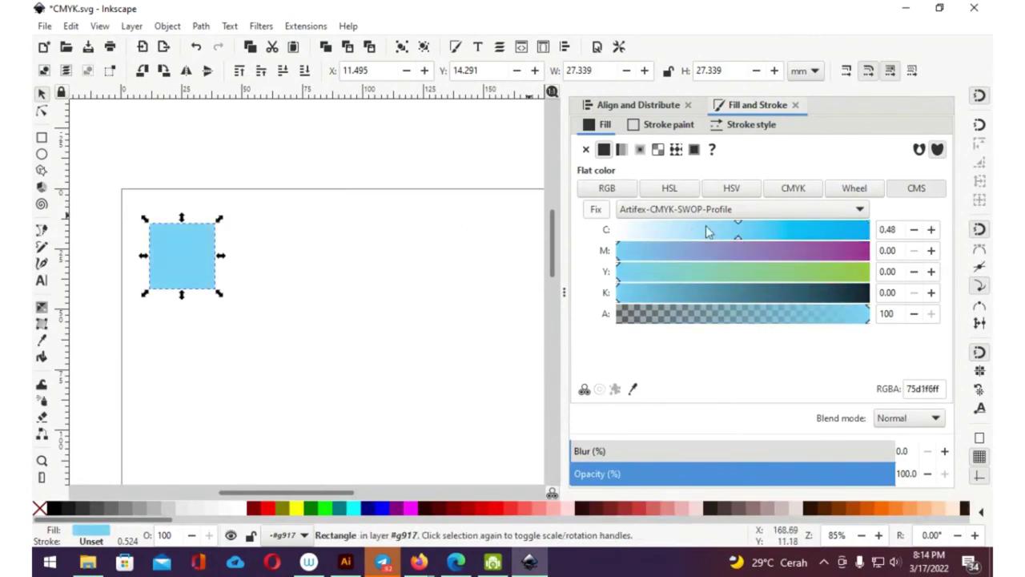
mouse_move(735, 230)
left_mouse_down()
mouse_move(796, 230)
mouse_move(673, 231)
mouse_move(816, 250)
mouse_move(723, 230)
mouse_move(666, 232)
mouse_move(849, 230)
mouse_move(653, 232)
mouse_move(847, 230)
left_mouse_up()
left_click(831, 232)
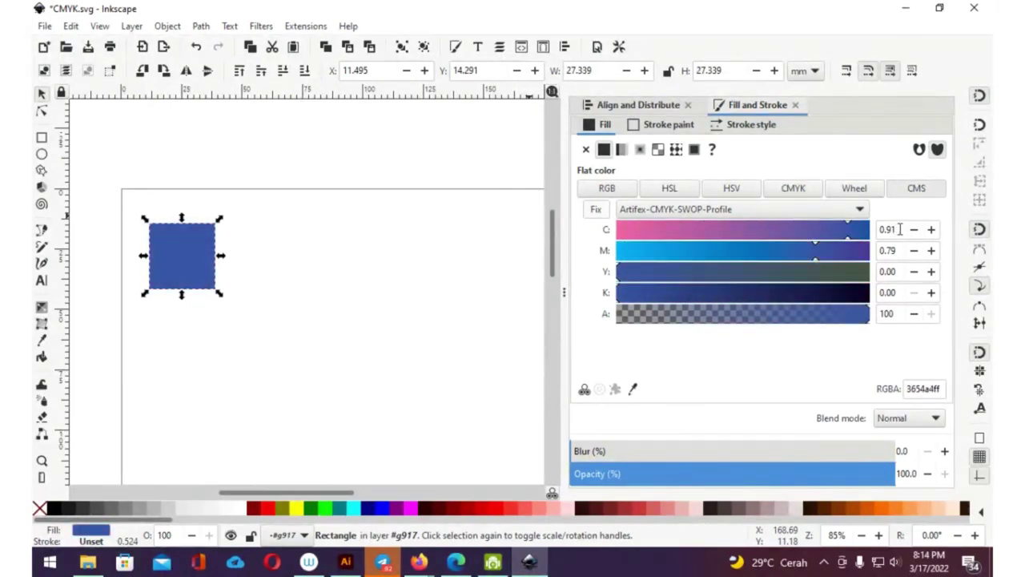
left_click(932, 230)
left_click(932, 230)
left_click(929, 230)
left_click_drag(850, 230, 805, 258)
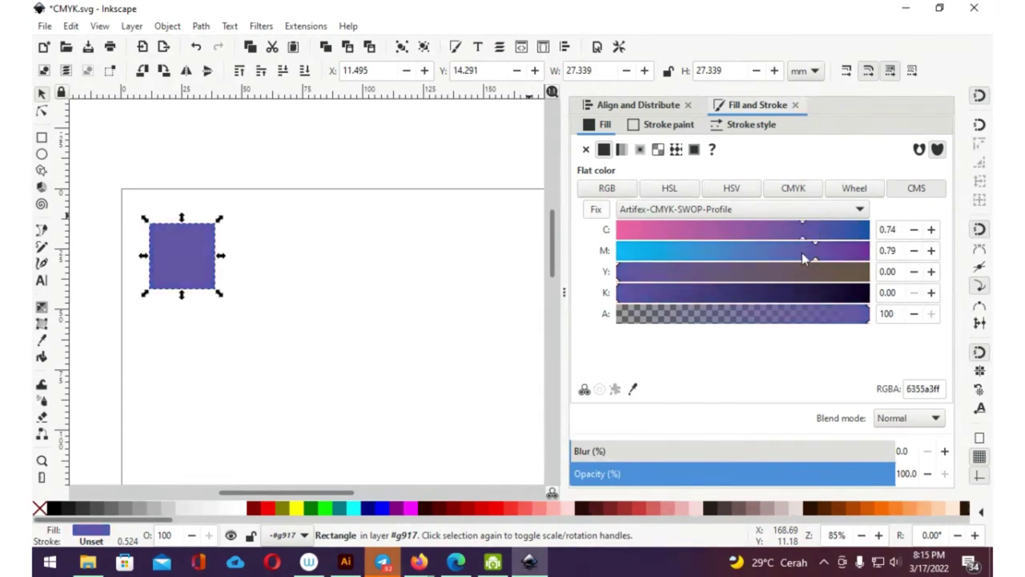
triple_click(887, 229)
type("0.85")
key("Return")
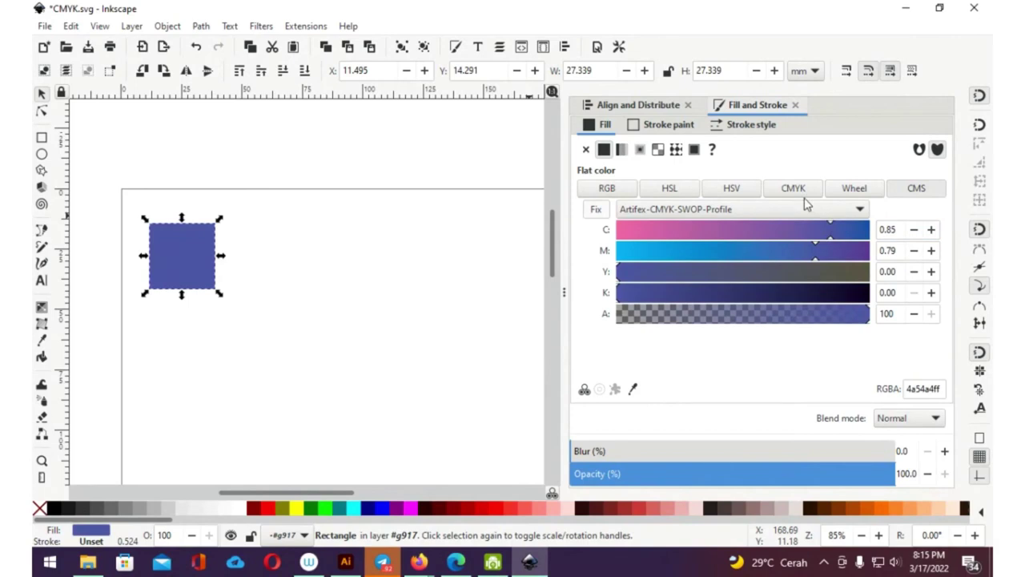
Step: Zoom to 100% and set the cyan amount back to 1.00
key("1")
left_click(932, 230)
type("1")
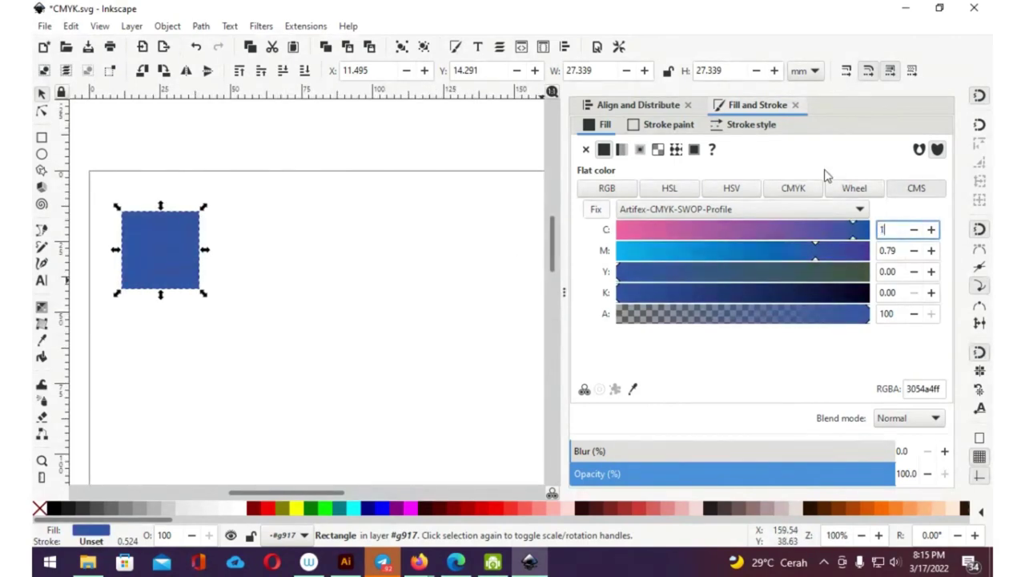
key("Tab")
key("Tab")
key("Tab")
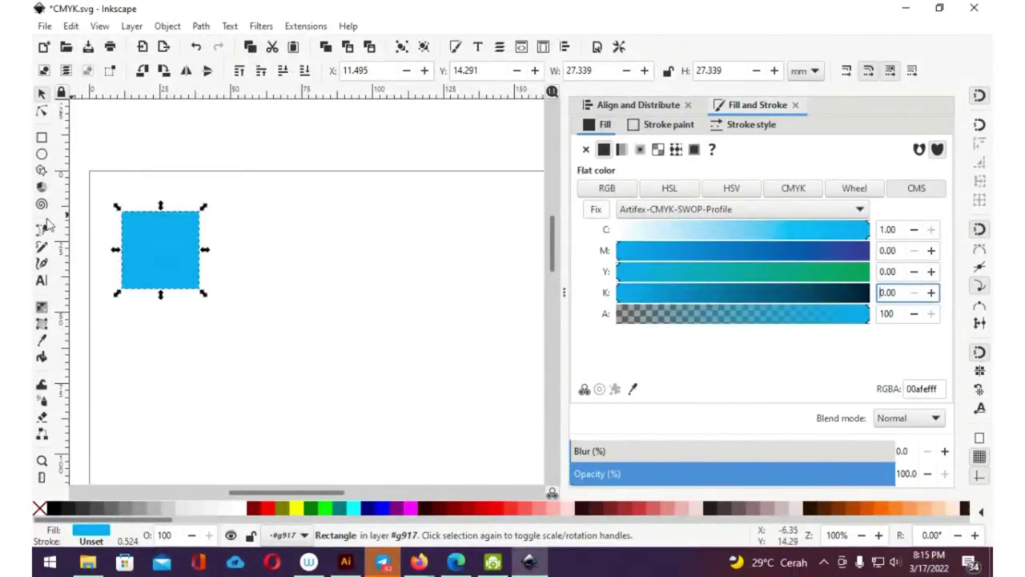
left_click(165, 175)
Step: Duplicate the cyan square to its right and make the copy magenta (M 1, others 0)
left_click(146, 252)
key("ctrl+d")
left_click_drag(160, 240, 278, 232)
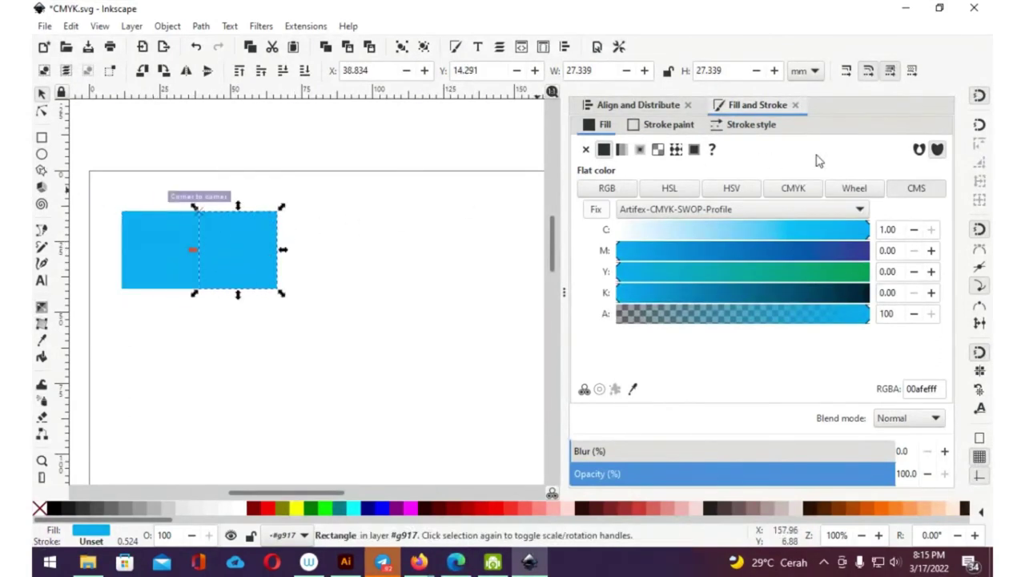
double_click(888, 229)
type("0.98")
key("Return")
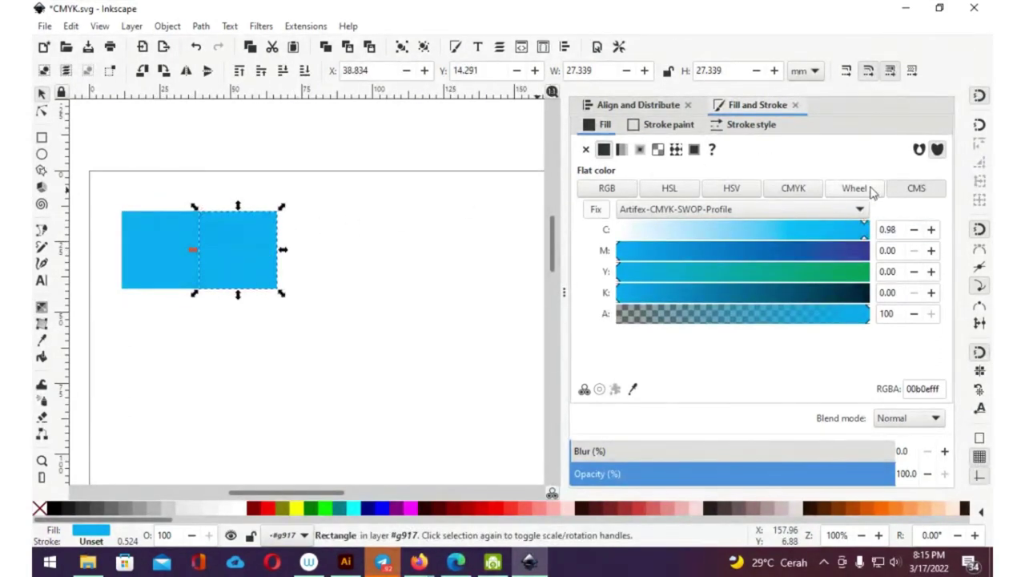
double_click(886, 230)
type("1")
key("Return")
key("ctrl+a")
type("0")
key("Tab")
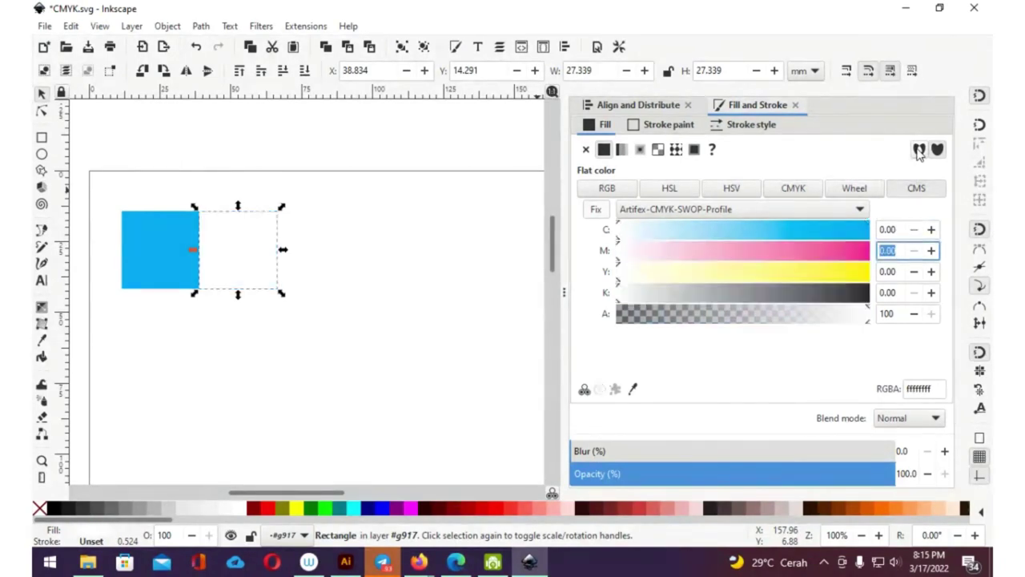
type("1")
key("Tab")
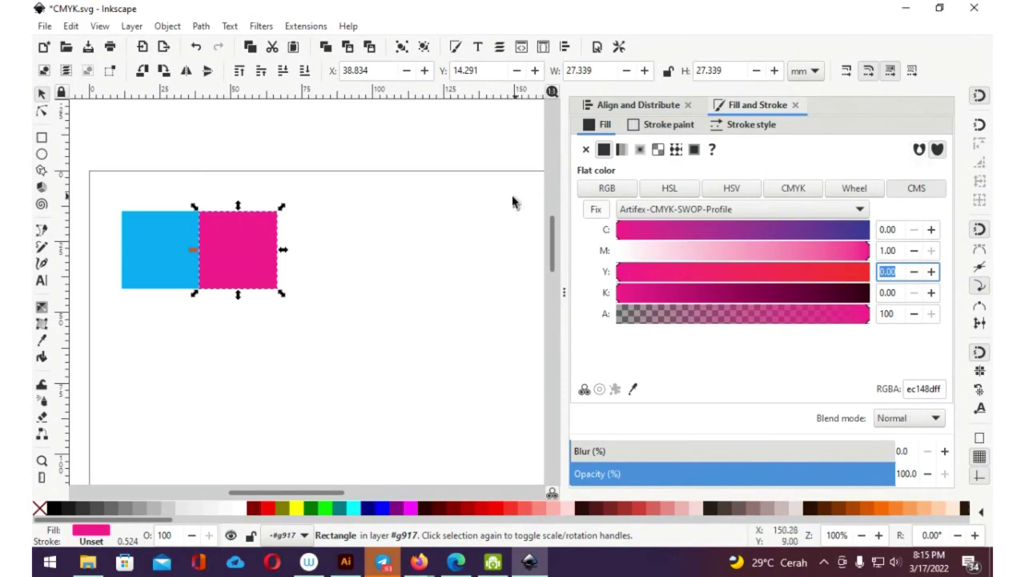
Step: Duplicate the magenta square and place the copy flush to its right
left_click(287, 224)
left_click(266, 245)
key("ctrl+d")
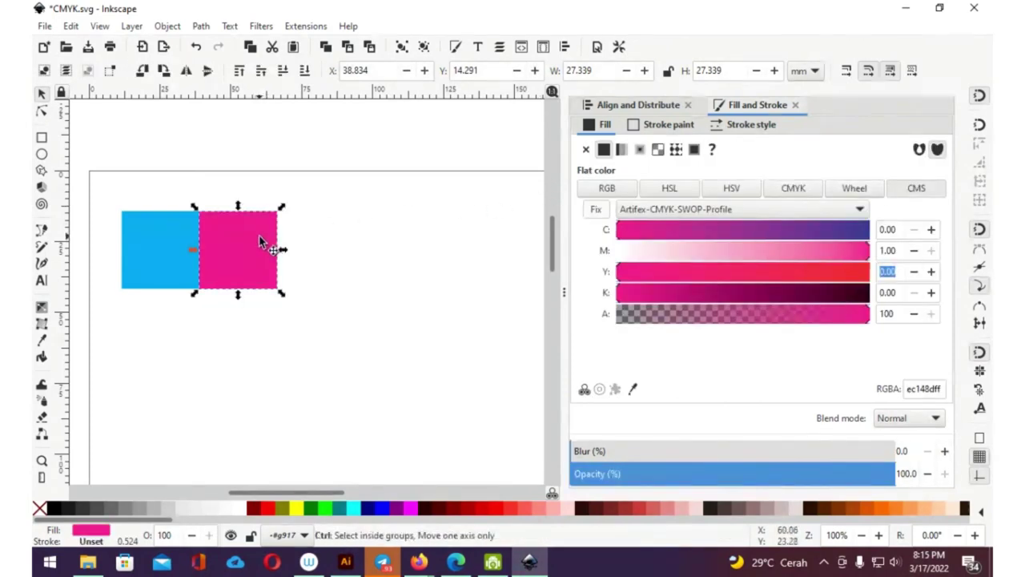
left_click_drag(265, 243, 317, 238)
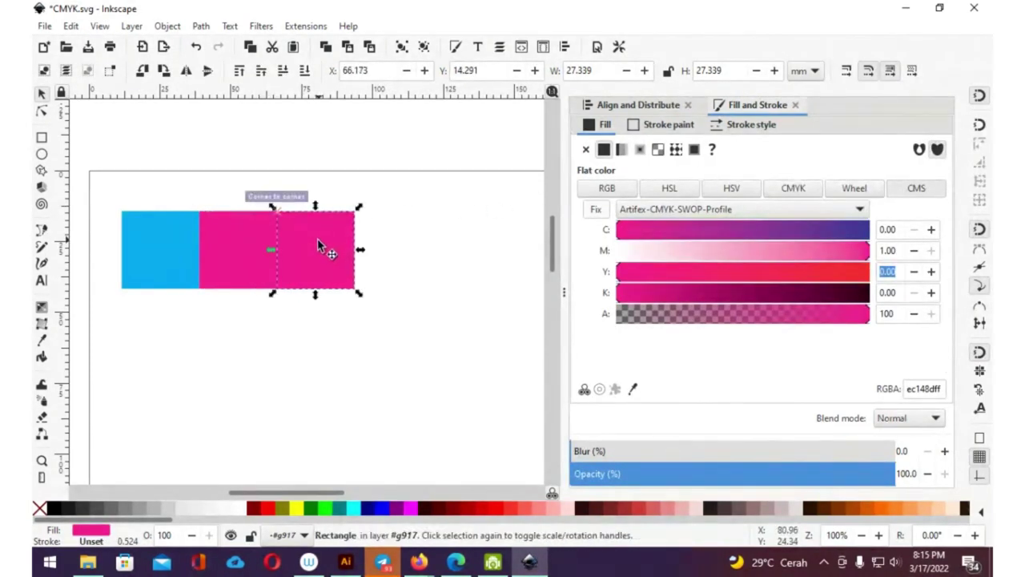
left_click(865, 230)
key("Return")
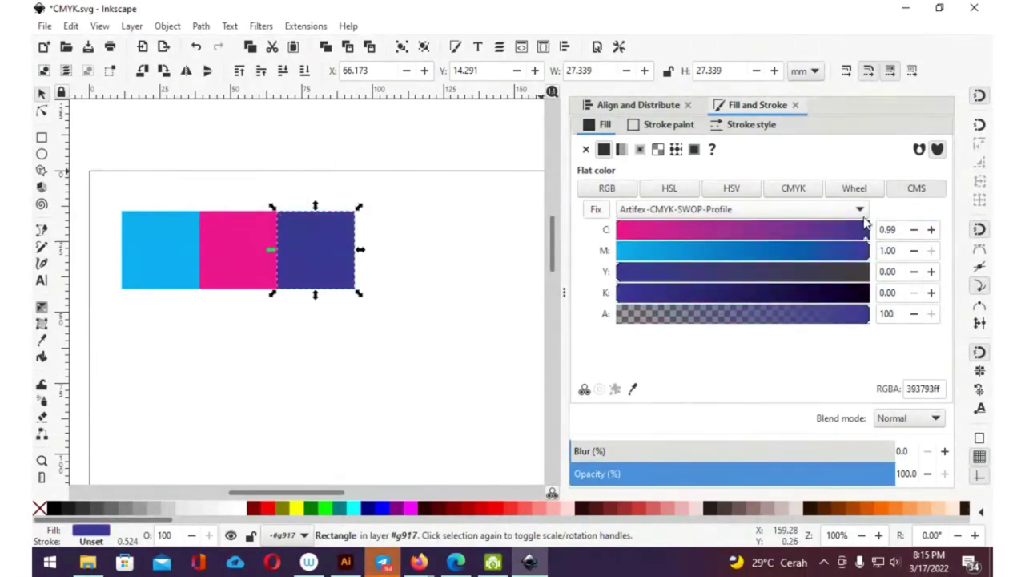
Step: Make the third square yellow (Y 1.00, others 0) and select all three squares
key("ctrl+a")
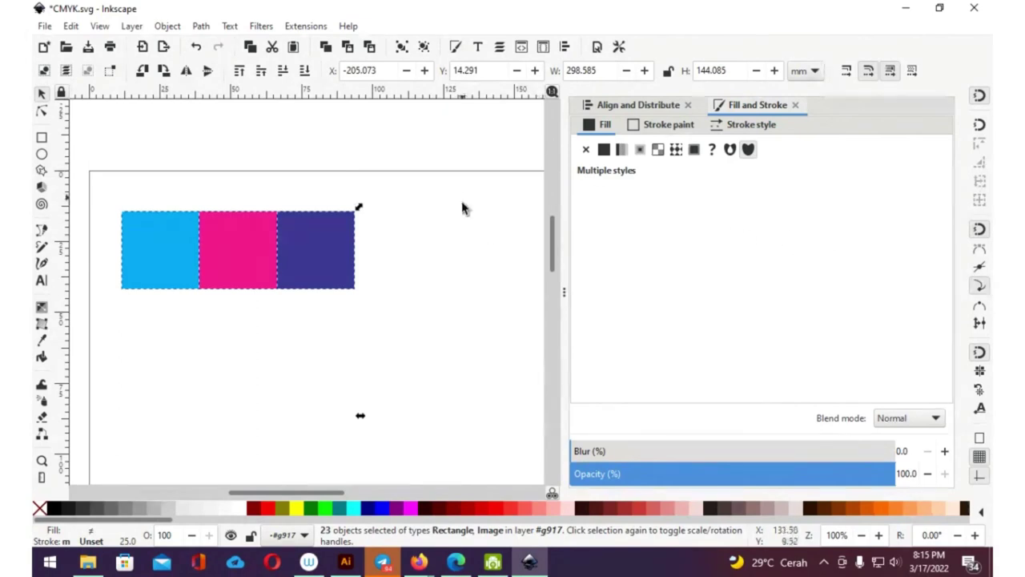
left_click(464, 206)
left_click(343, 267)
double_click(890, 230)
key("Tab")
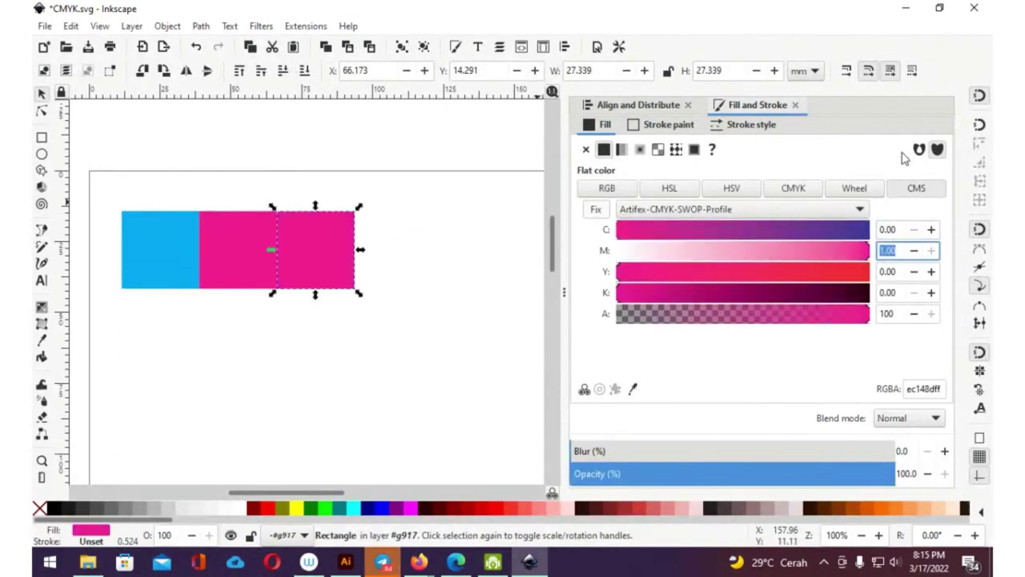
type("0")
key("Tab")
key("Return")
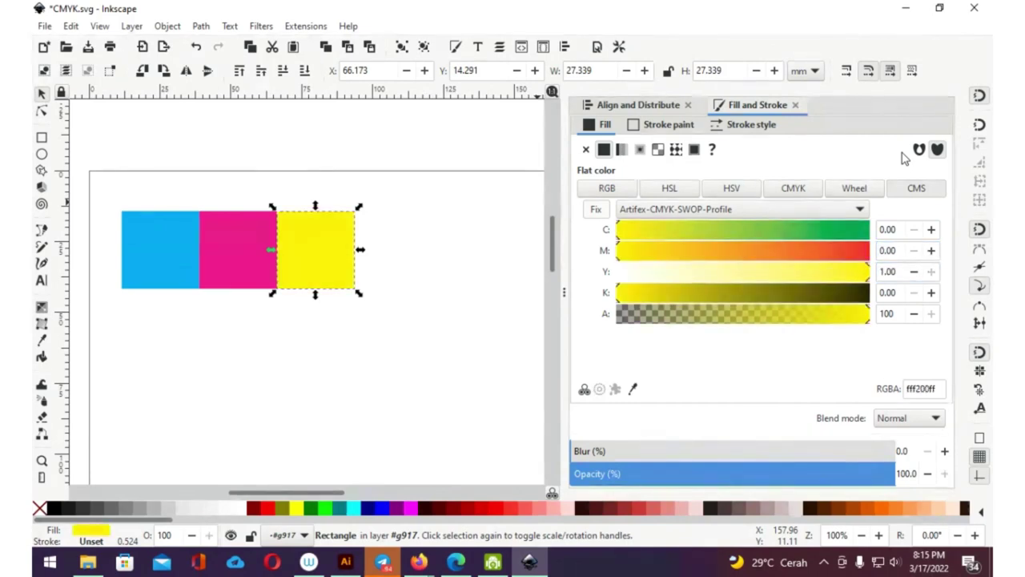
left_click(399, 142)
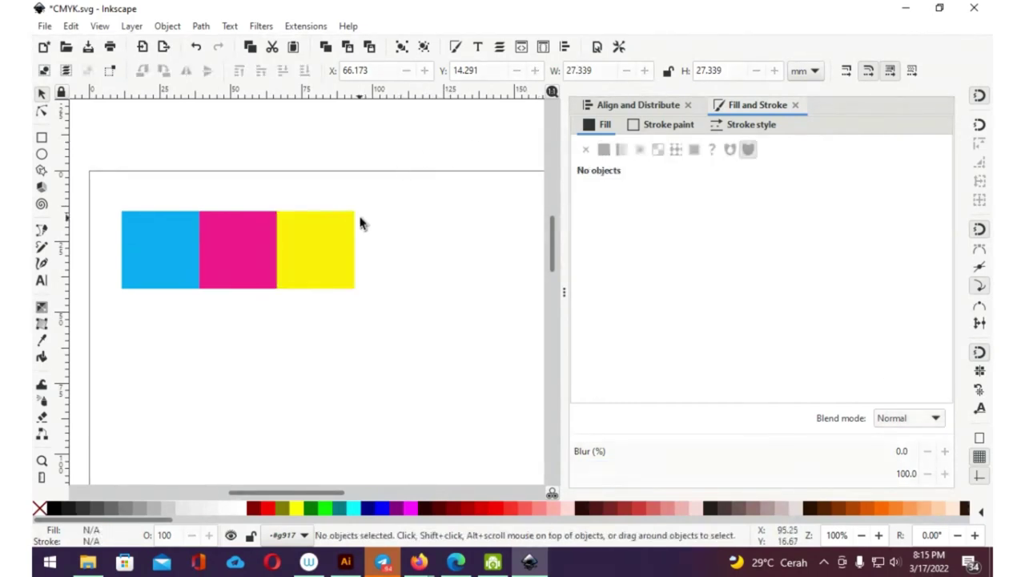
left_click_drag(374, 134, 105, 343)
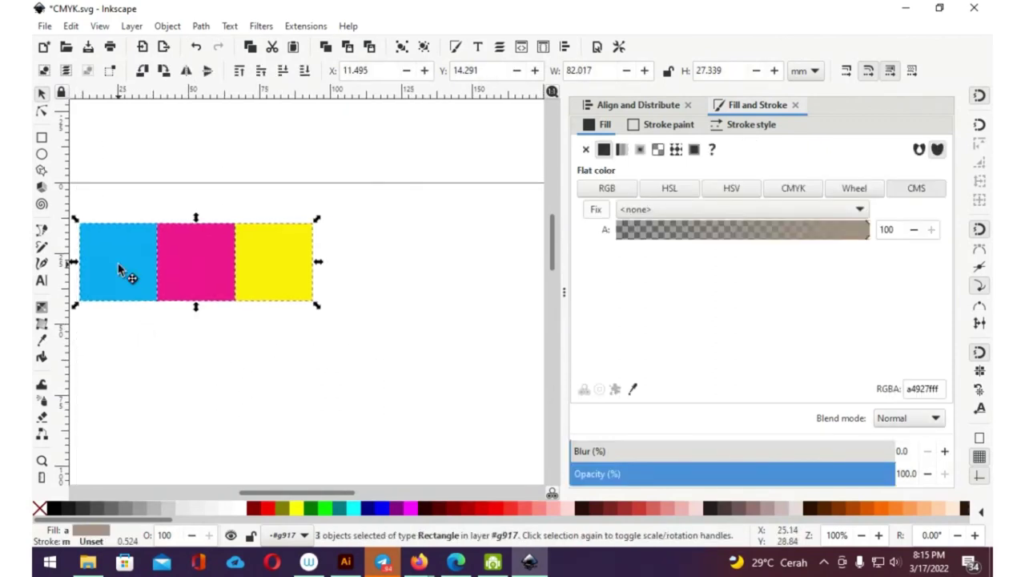
Step: Copy the swatch row to the right and set the first copy to C and M 1.00, making it blue
mouse_move(120, 270)
left_mouse_down()
mouse_move(377, 269)
mouse_move(357, 264)
left_mouse_up()
scroll(360, 273, "right", 3)
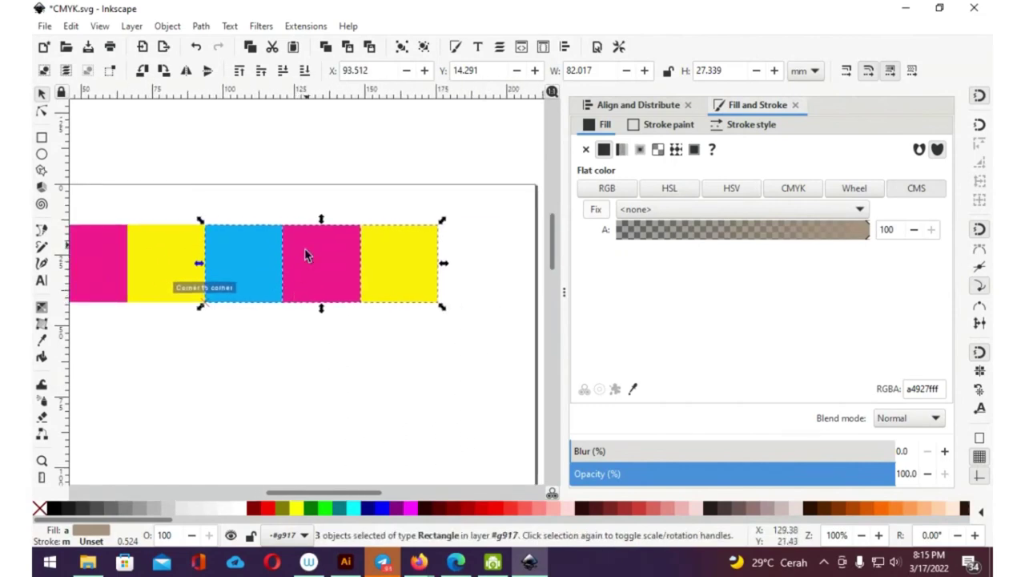
left_click(344, 164)
left_click(268, 272)
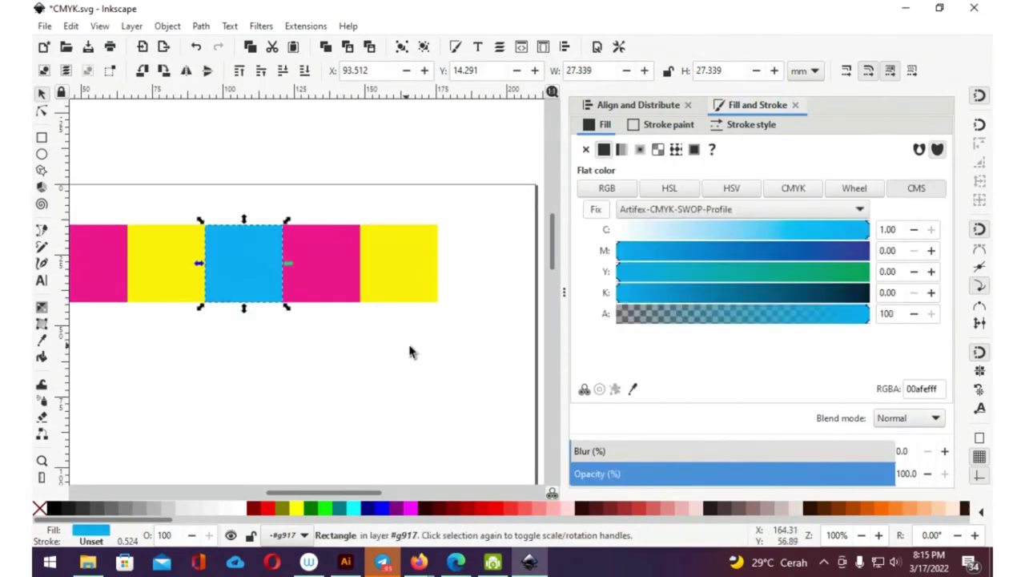
left_click(915, 229)
left_click(914, 229)
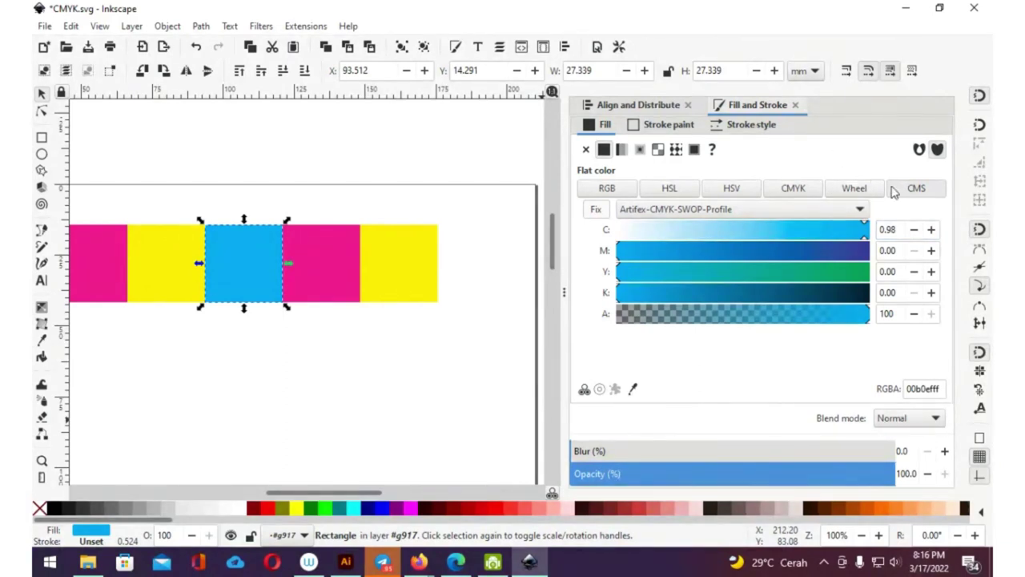
triple_click(899, 230)
type("1")
key("Return")
left_click_drag(899, 229, 878, 228)
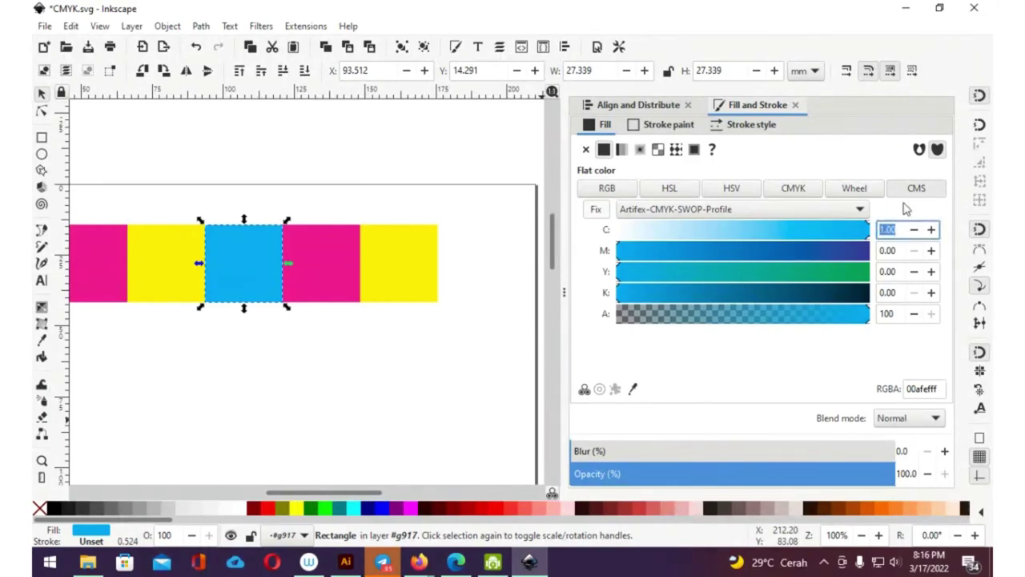
key("Tab")
type("1")
key("Tab")
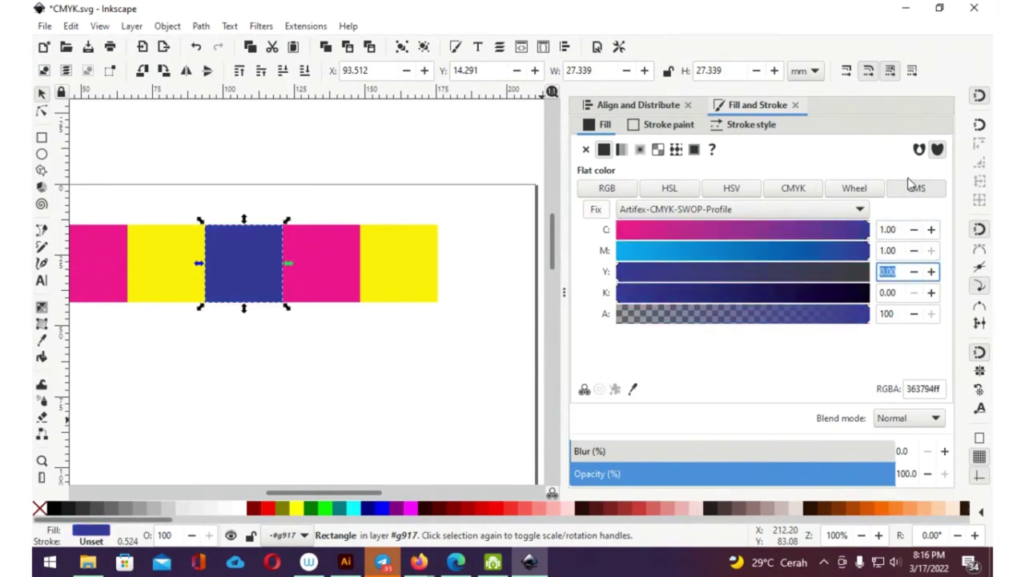
Step: Set the duplicate magenta square's Y to 1.00, turning it red
left_click(426, 162)
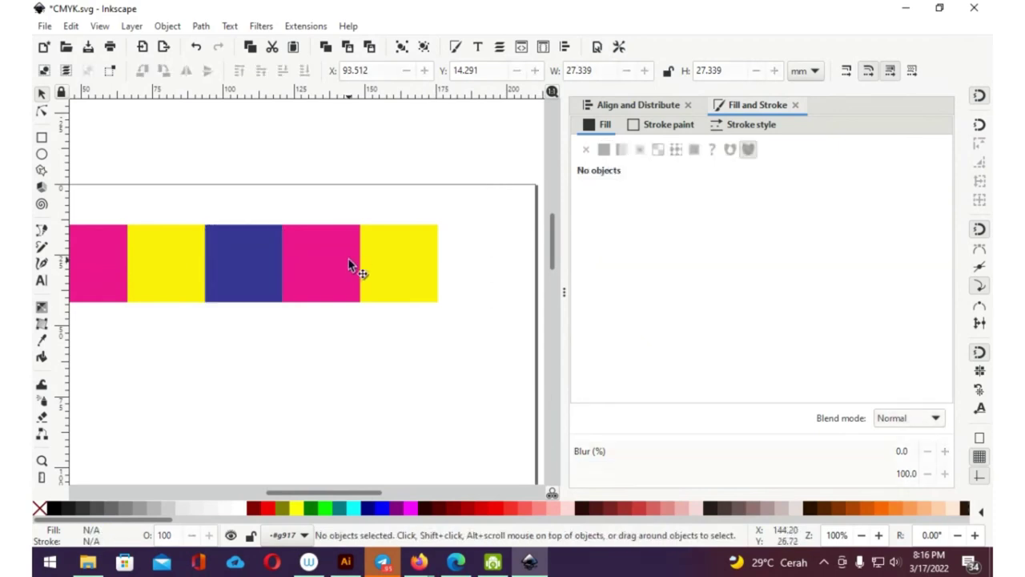
left_click(349, 261)
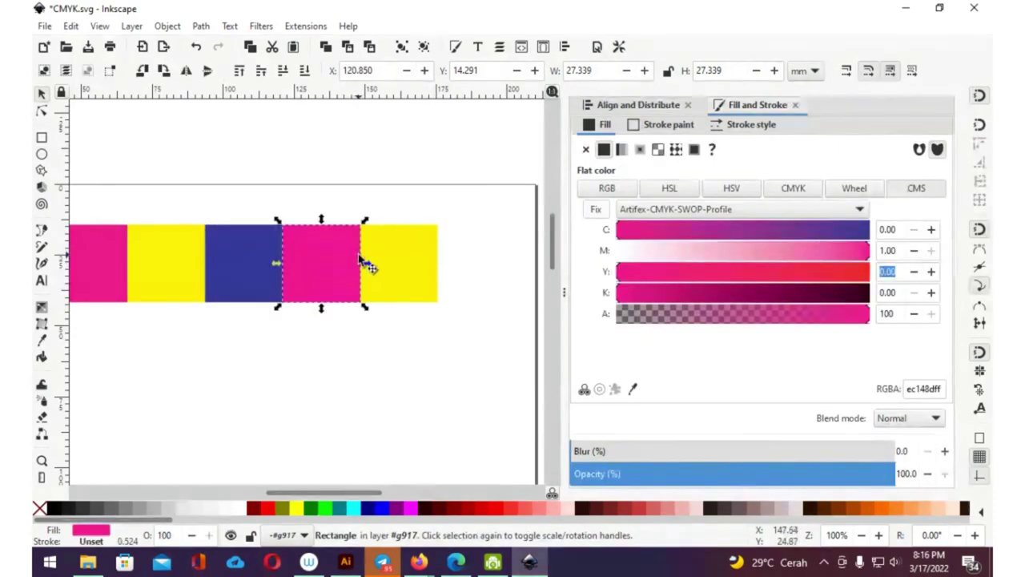
left_click(899, 271)
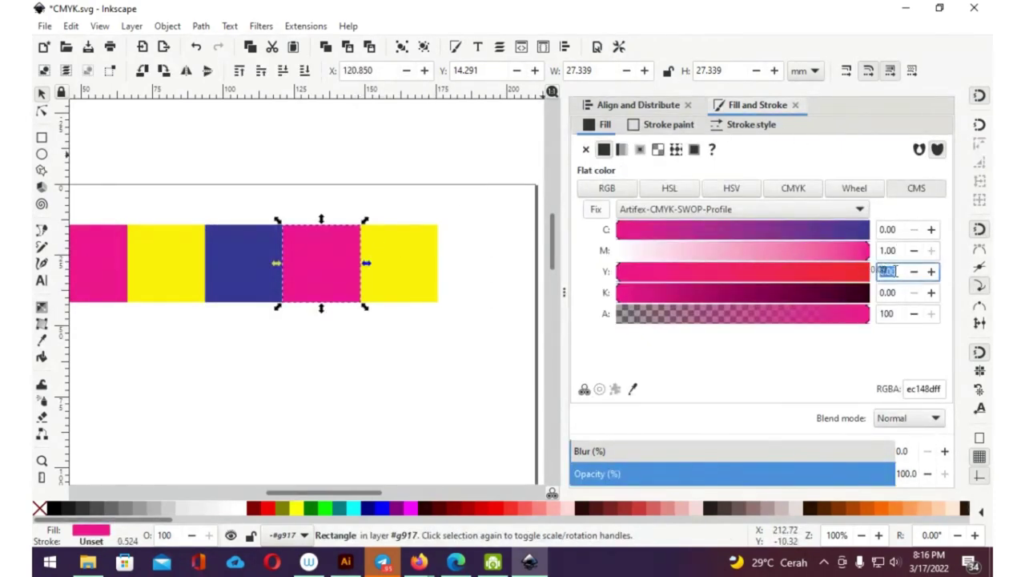
type("1")
key("Return")
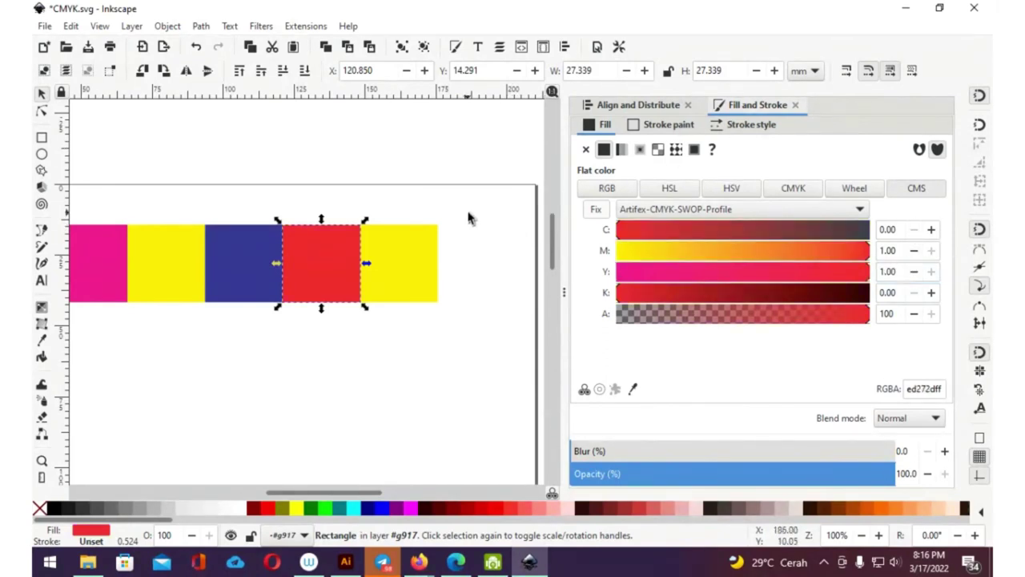
Step: Set the last yellow square's C to 1.00, turning it green (00a754ff)
left_click(453, 241)
left_click(421, 265)
left_click(888, 230)
type("1")
key("Return")
left_click(883, 232)
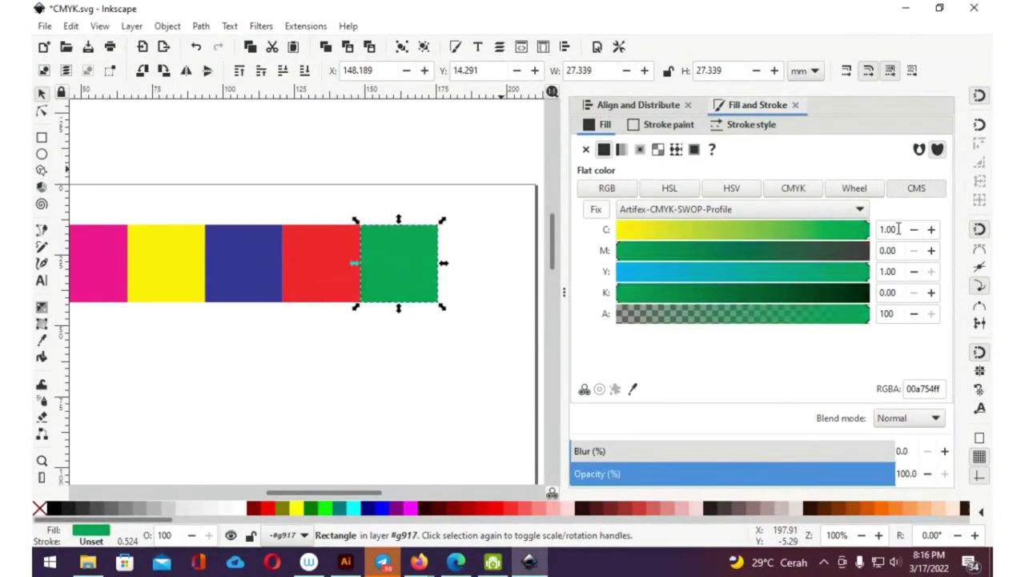
scroll(883, 233, "down", 1)
scroll(914, 233, "up", 1)
left_click(460, 216)
Step: Scale all six swatches down to about 23.1 mm squares
scroll(417, 233, "right", 2)
scroll(390, 237, "down", 1)
scroll(393, 240, "down", 1)
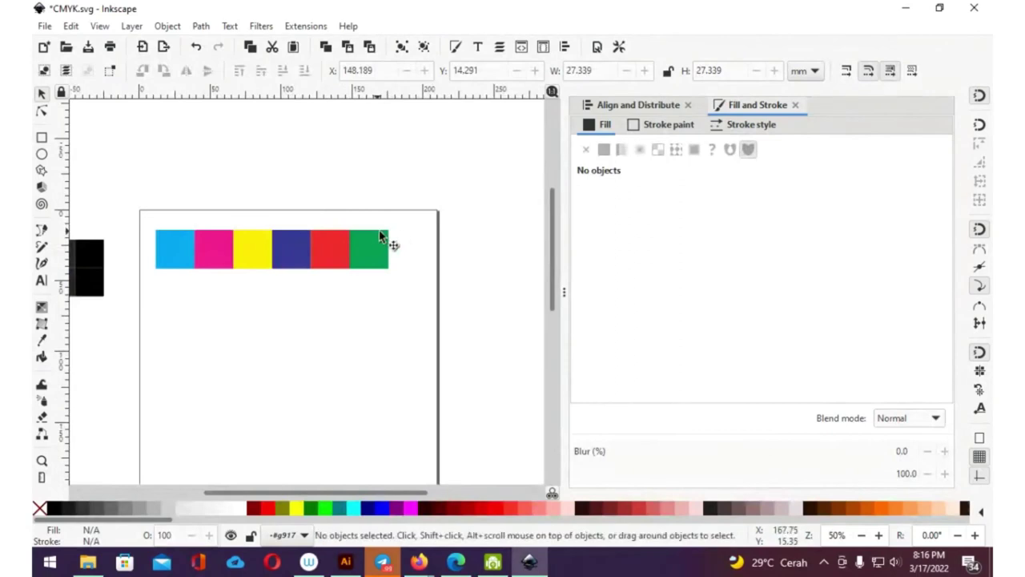
left_click_drag(457, 174, 190, 306)
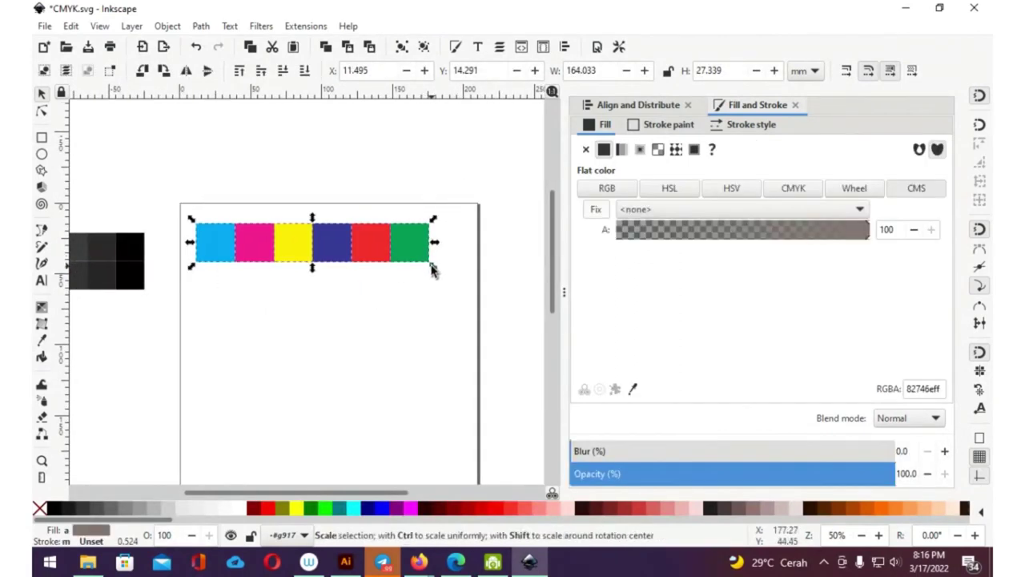
left_click_drag(432, 267, 421, 265)
scroll(427, 233, "up", 2)
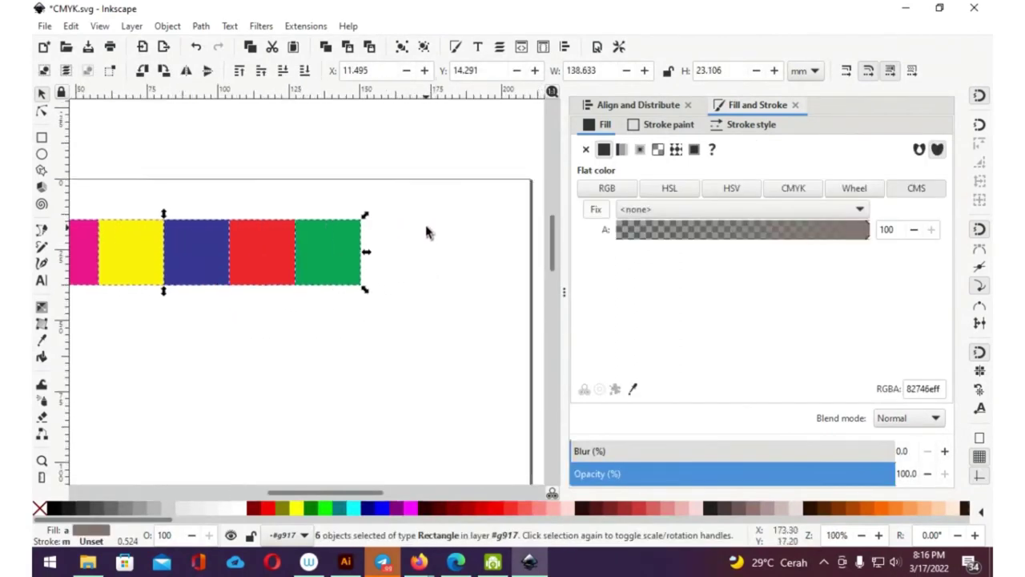
left_click(415, 218)
Step: Copy the green swatch to its right and set its M to 1.00, making it dark grey
scroll(360, 240, "right", 2)
left_click(293, 255)
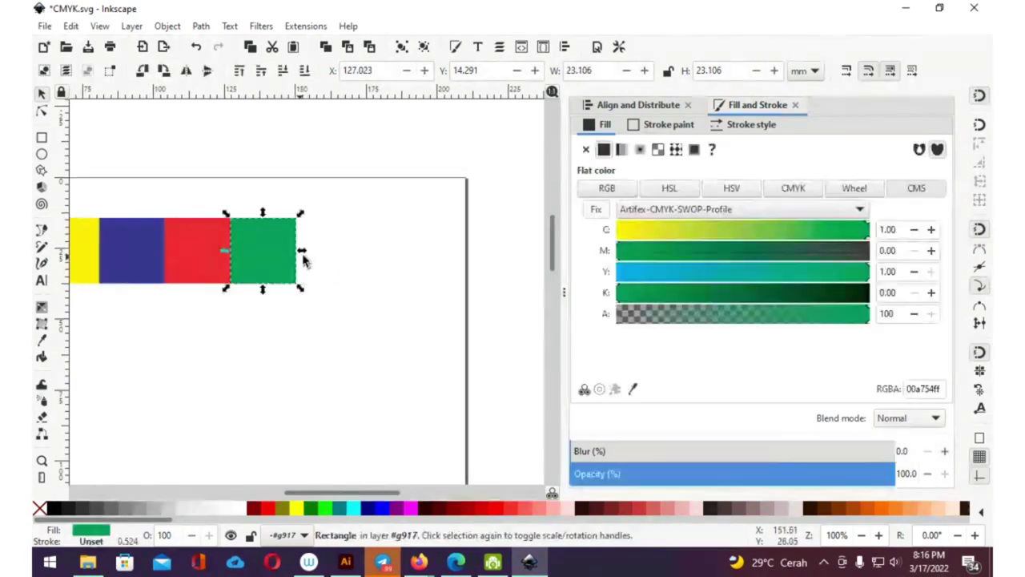
left_click(285, 253)
left_click_drag(285, 253, 334, 256)
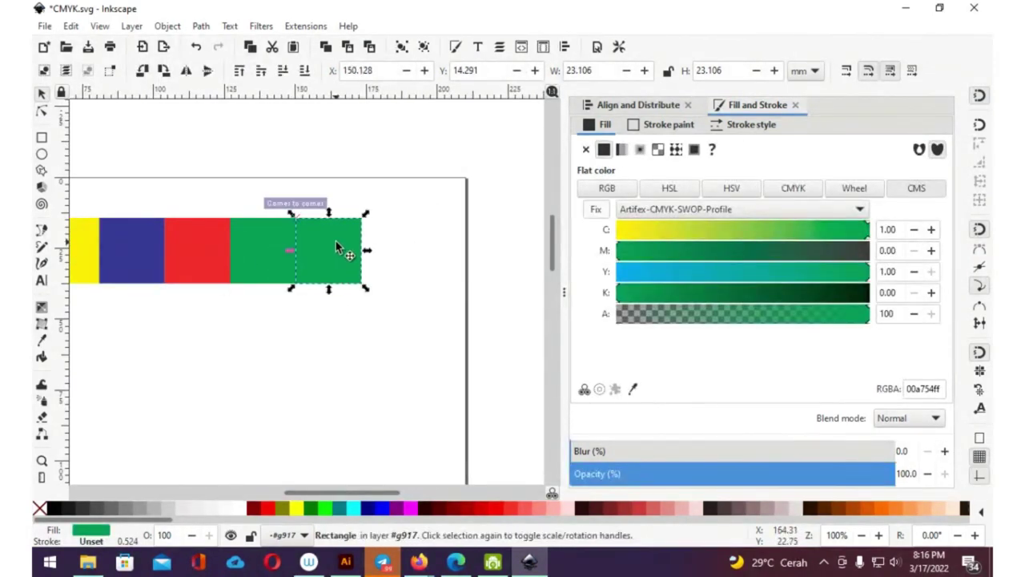
type("0.93")
key("Tab")
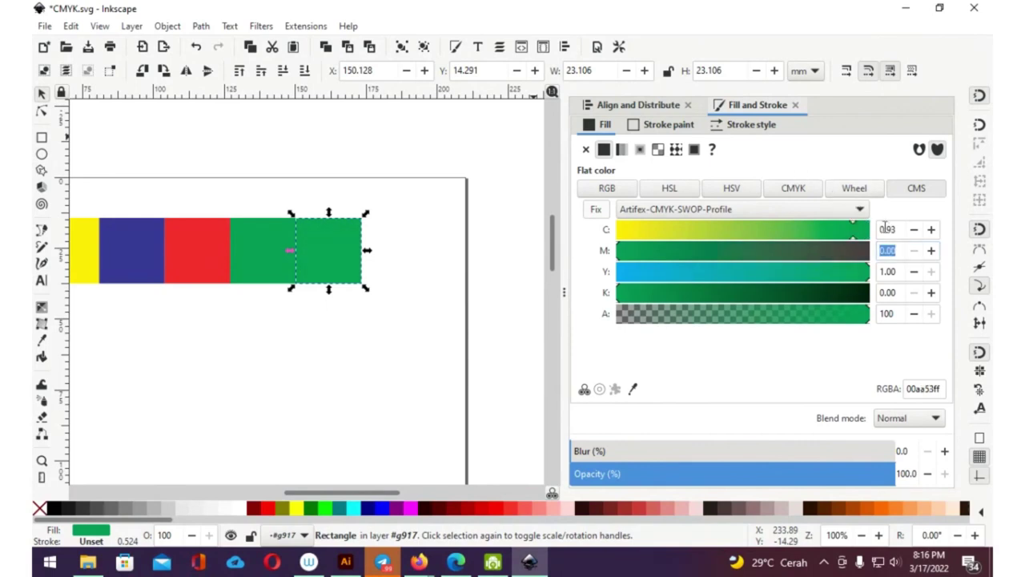
double_click(888, 229)
type("1")
key("Tab")
type("1")
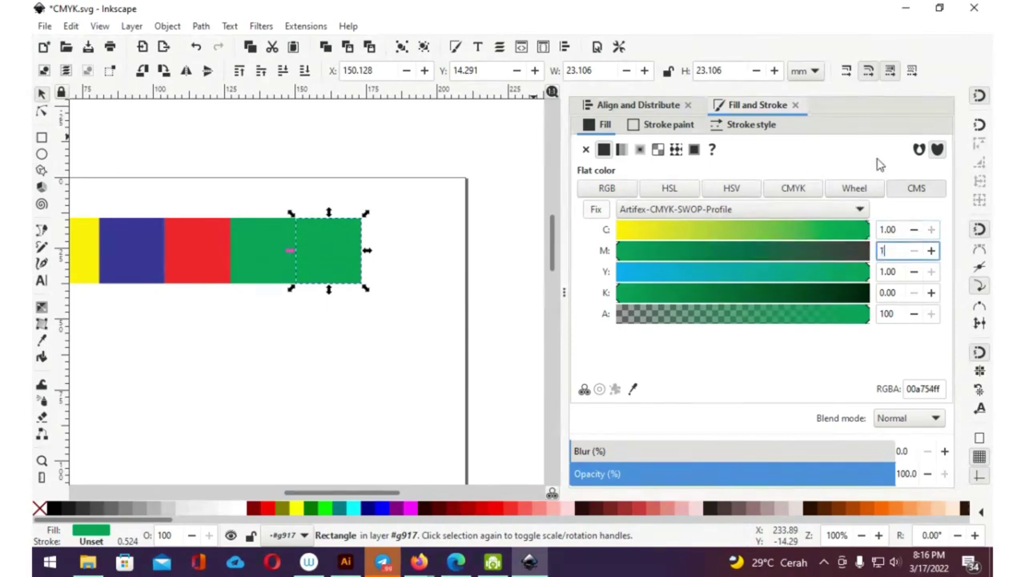
key("Tab")
left_click(392, 149)
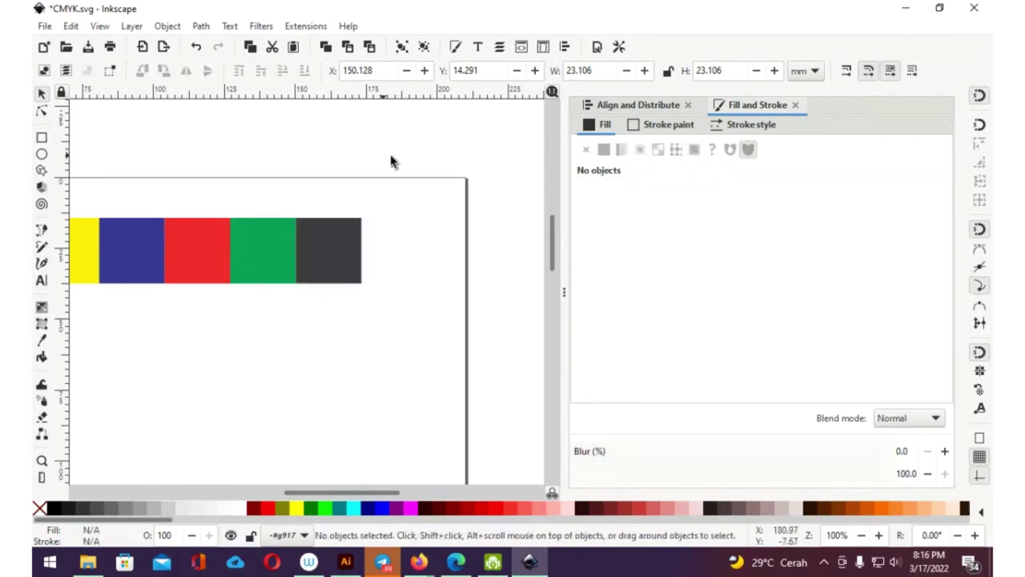
Step: Copy the dark grey swatch rightward and zero its C, M and Y, leaving K 1.00 only
left_click_drag(349, 248, 404, 251)
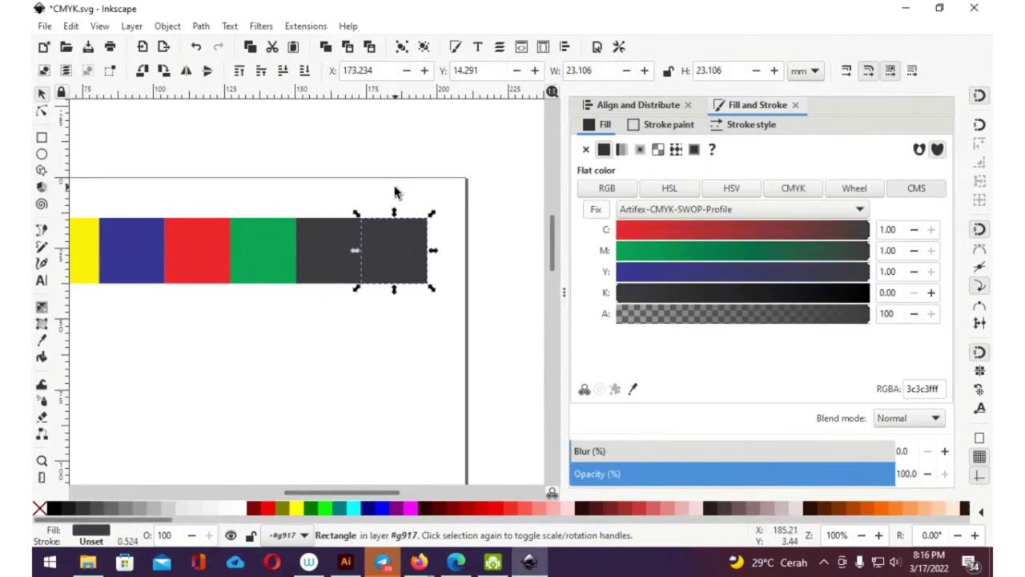
left_click(912, 230)
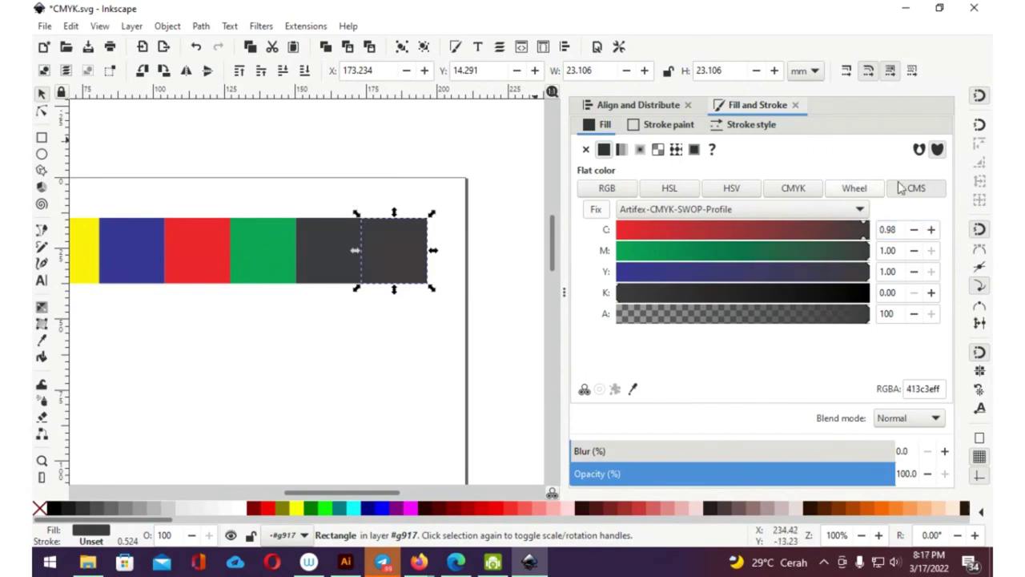
type("0")
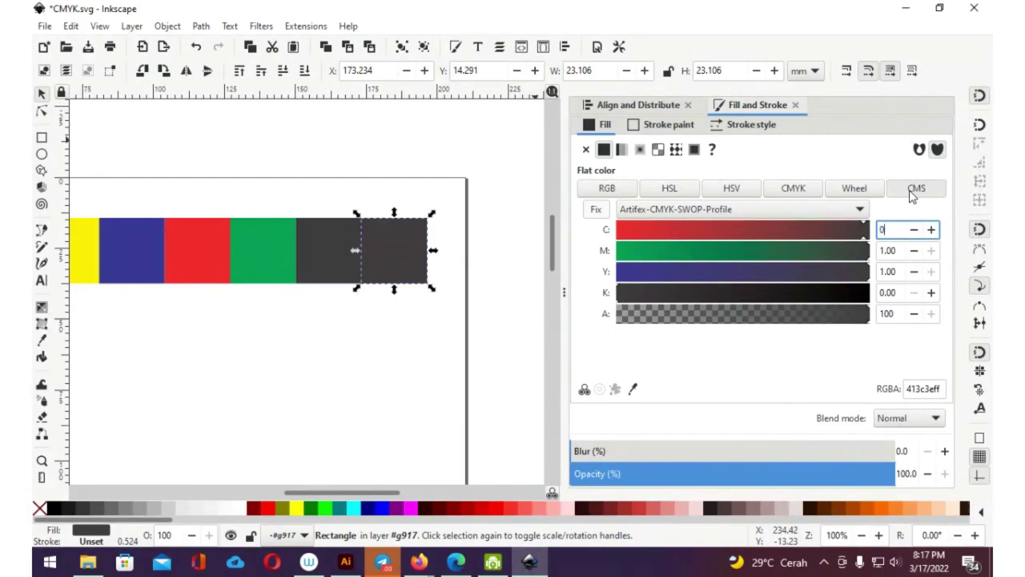
key("Return")
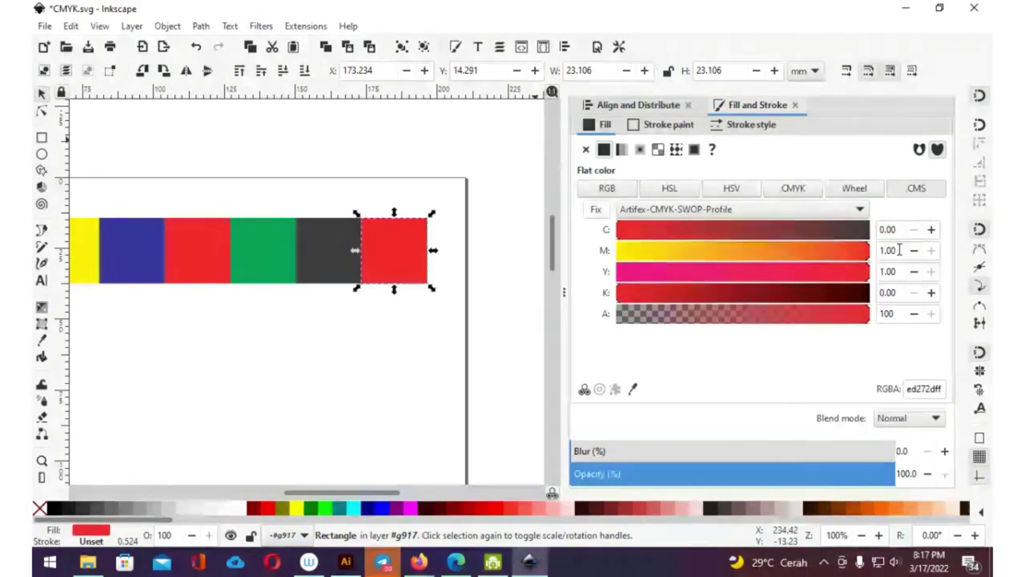
double_click(908, 247)
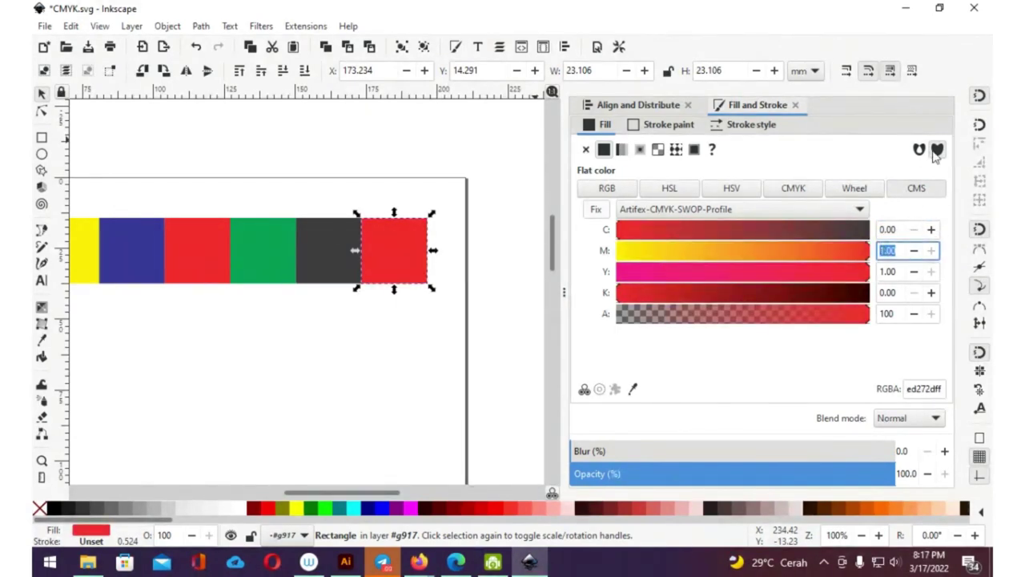
type("0")
key("Tab")
type("0")
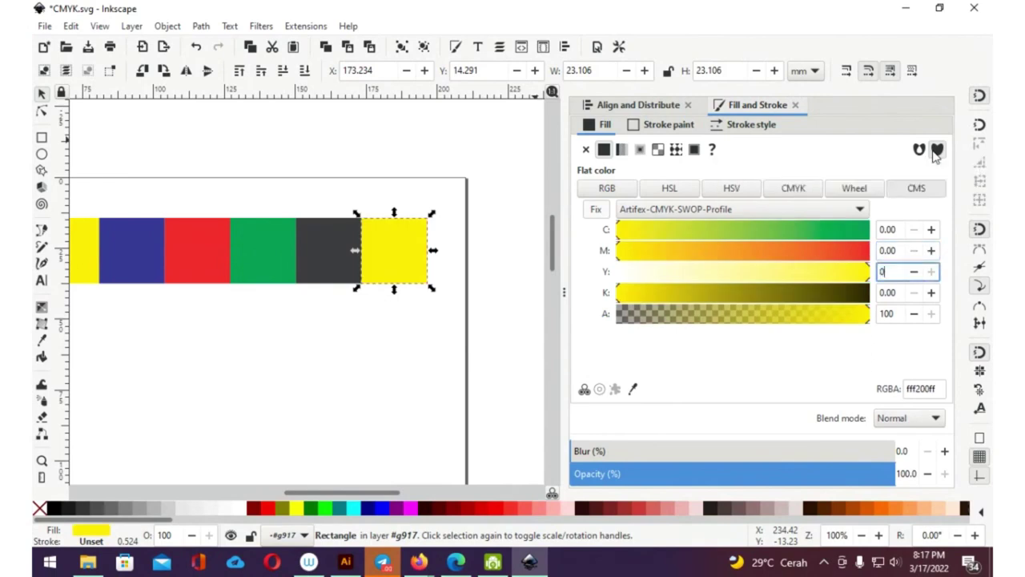
key("Tab")
key("Tab")
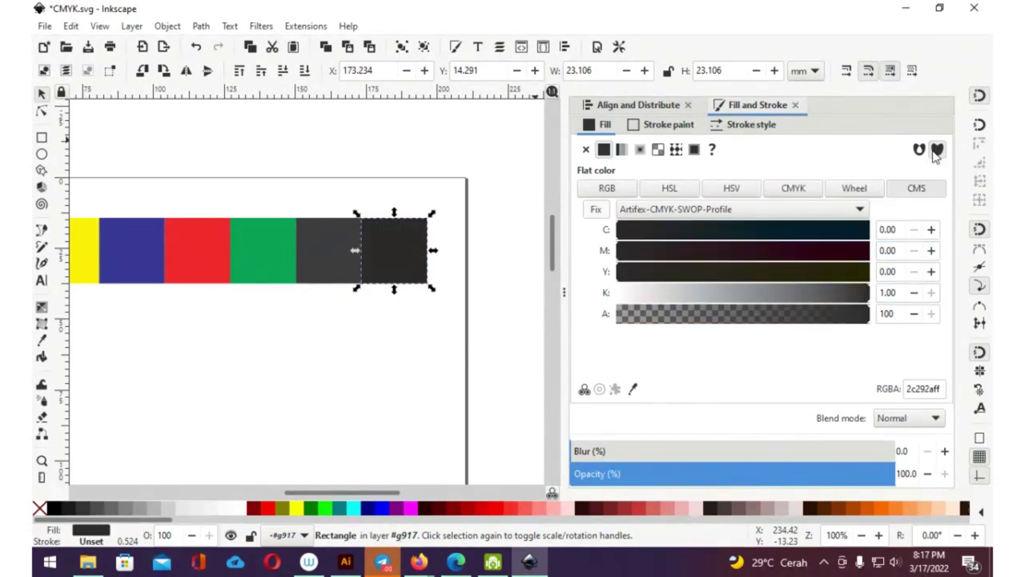
left_click(447, 172)
Step: Duplicate the K-only swatch to the right and set C, M, Y, K all 1.00 for rich black
scroll(447, 173, "right", 2)
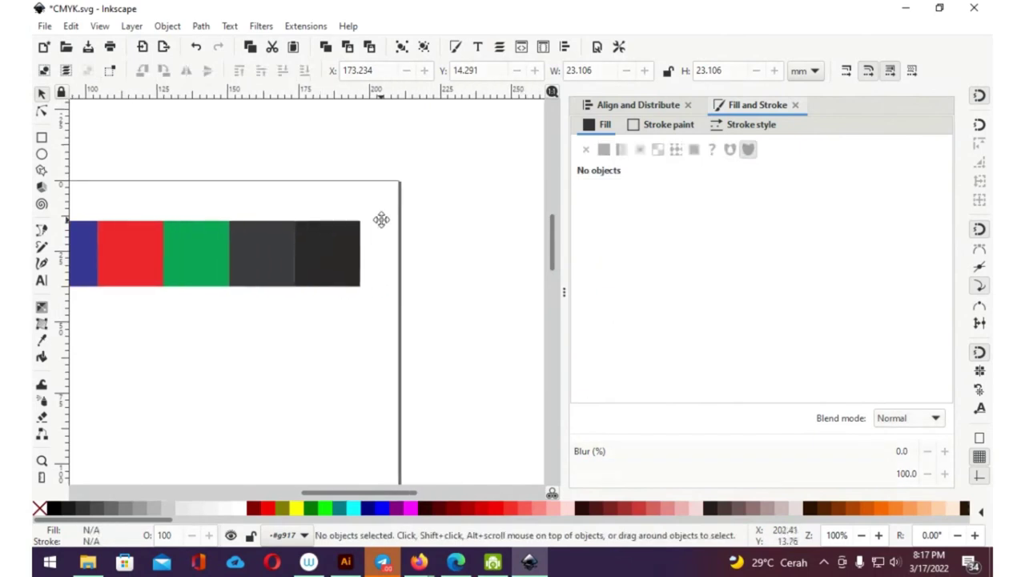
left_click(339, 248)
key("ctrl+d")
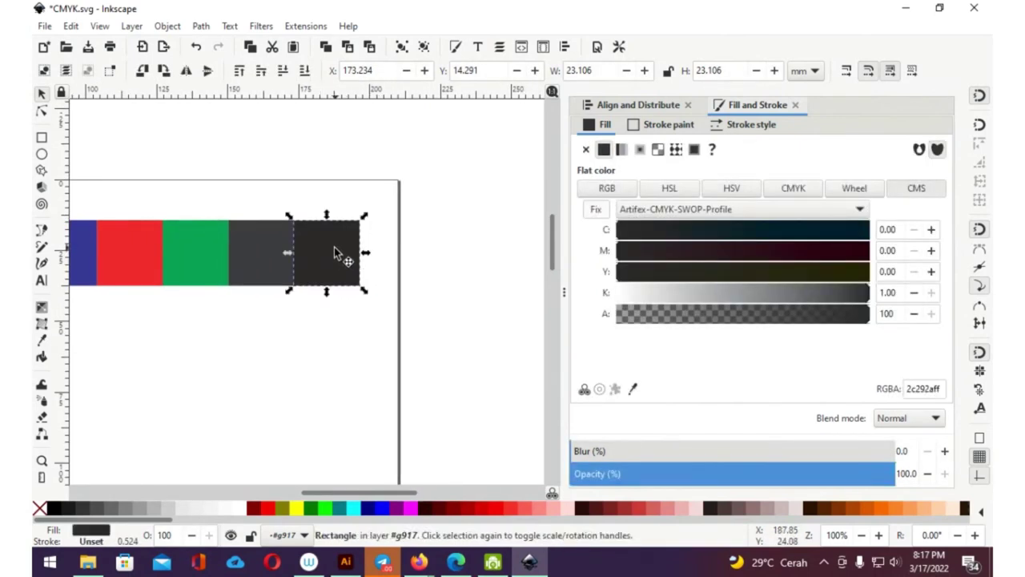
left_click_drag(344, 255, 386, 251)
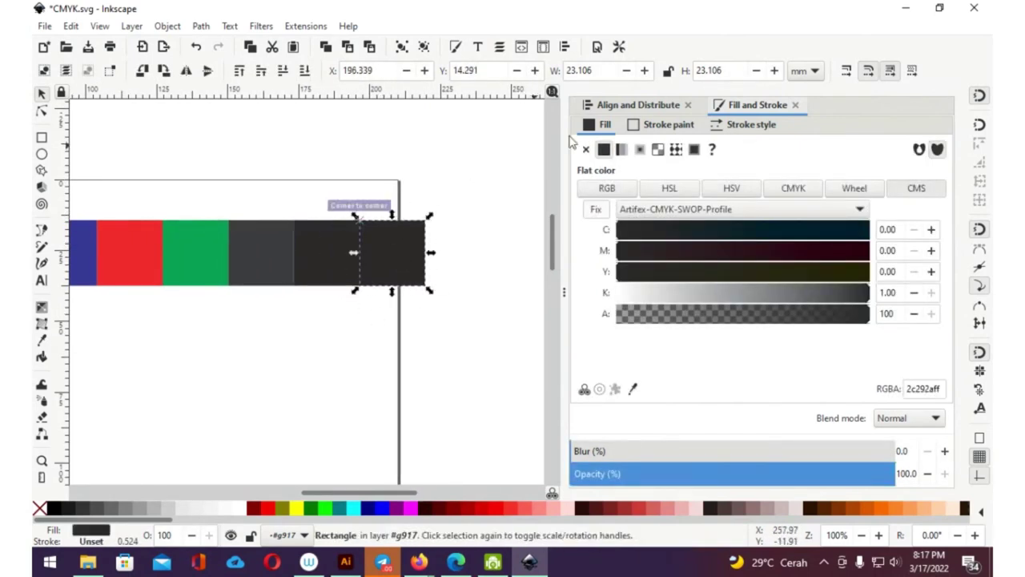
triple_click(888, 229)
type("1")
key("Tab")
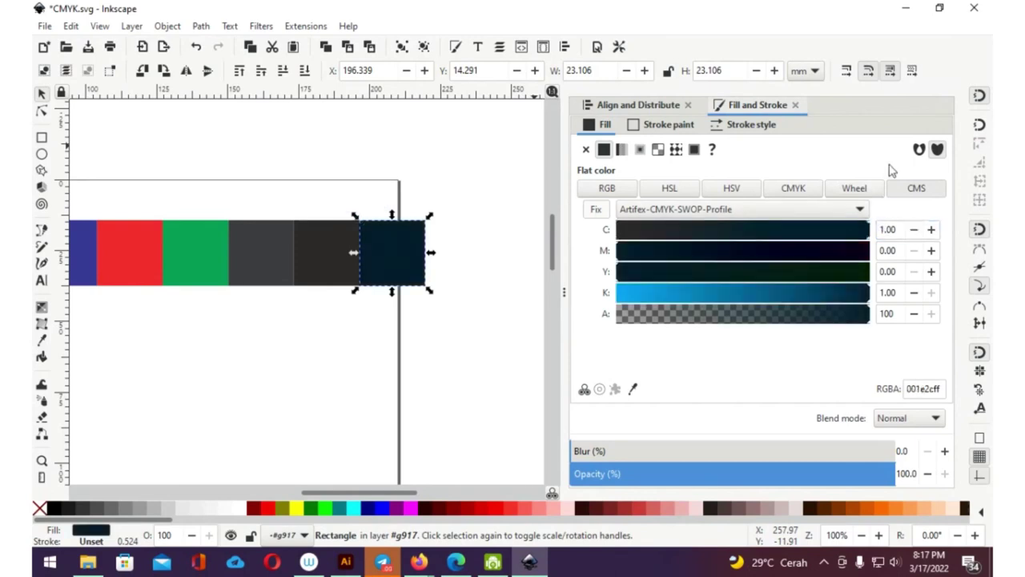
left_click(791, 231)
triple_click(899, 230)
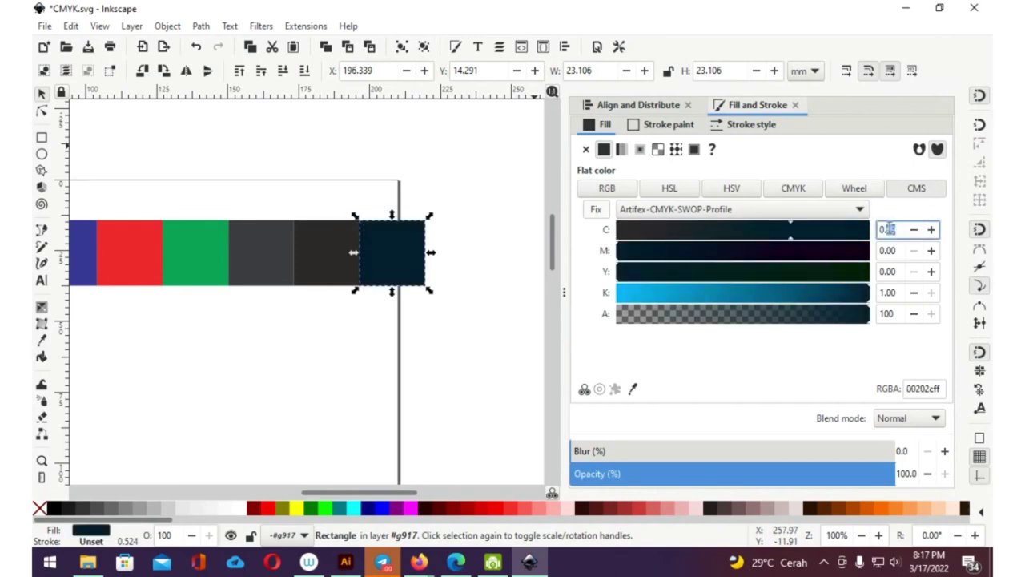
type("1")
key("Tab")
type("1")
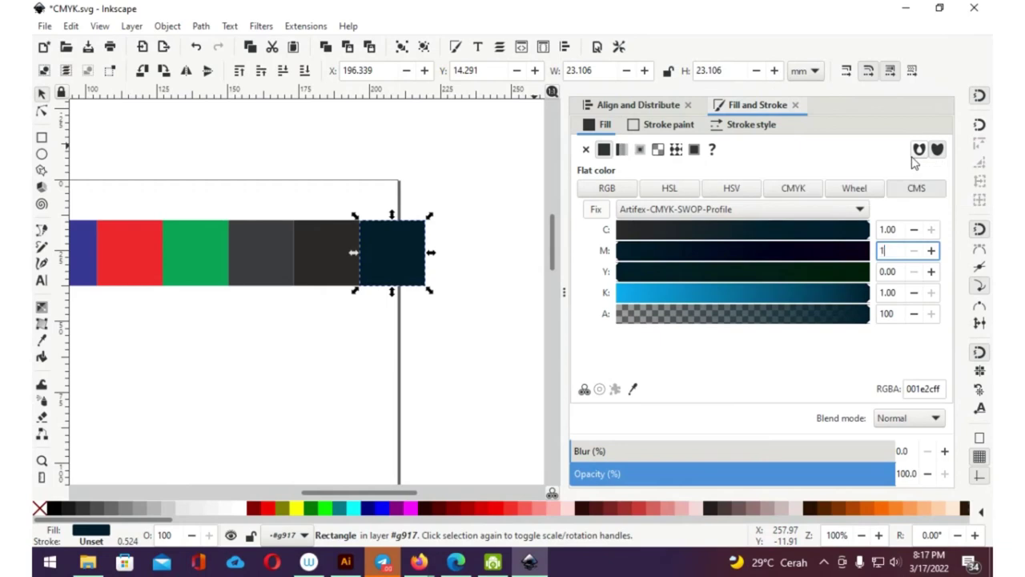
key("Tab")
type("1")
key("Tab")
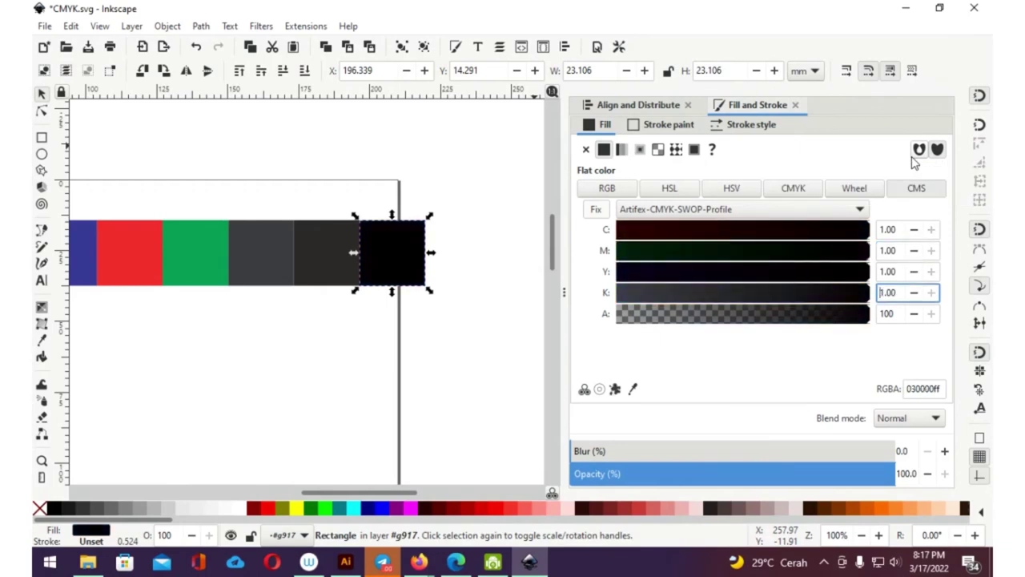
left_click(439, 196)
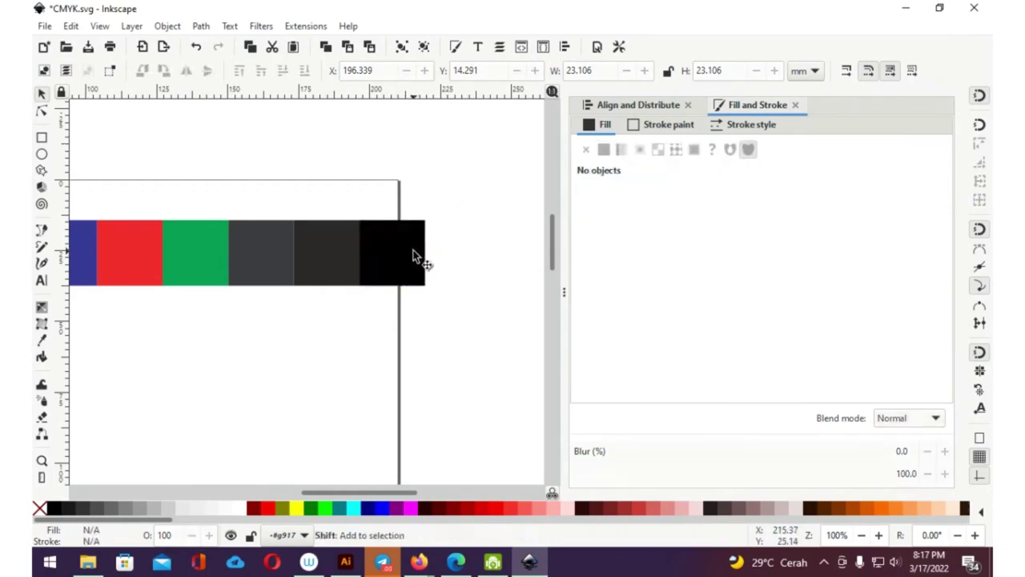
Step: Scale the nine-swatch strip down to 188.900 × 20.989 mm to fit the page
scroll(413, 255, "down", 2, "ctrl")
left_click_drag(452, 206, 125, 306)
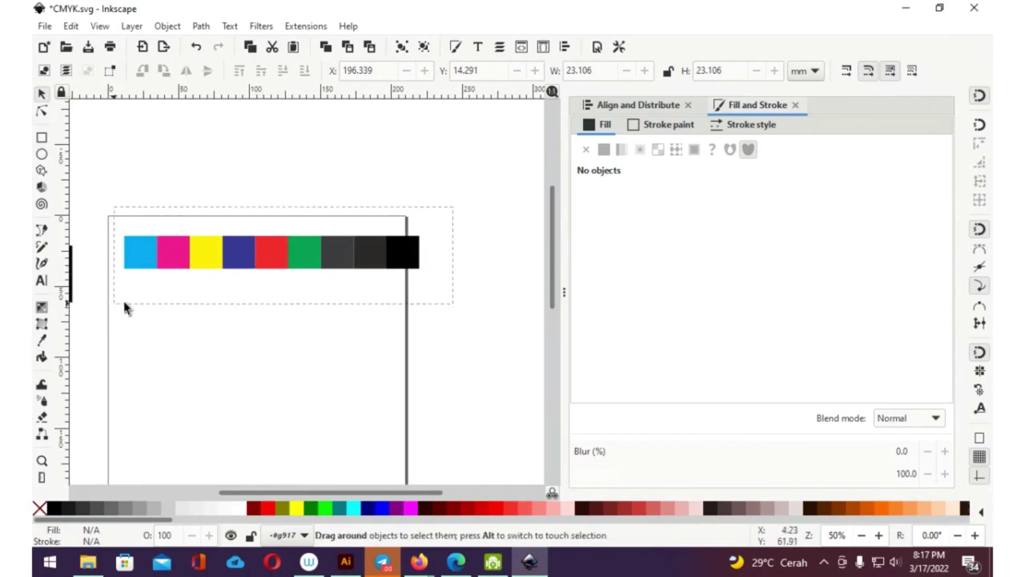
left_click_drag(420, 272, 417, 274)
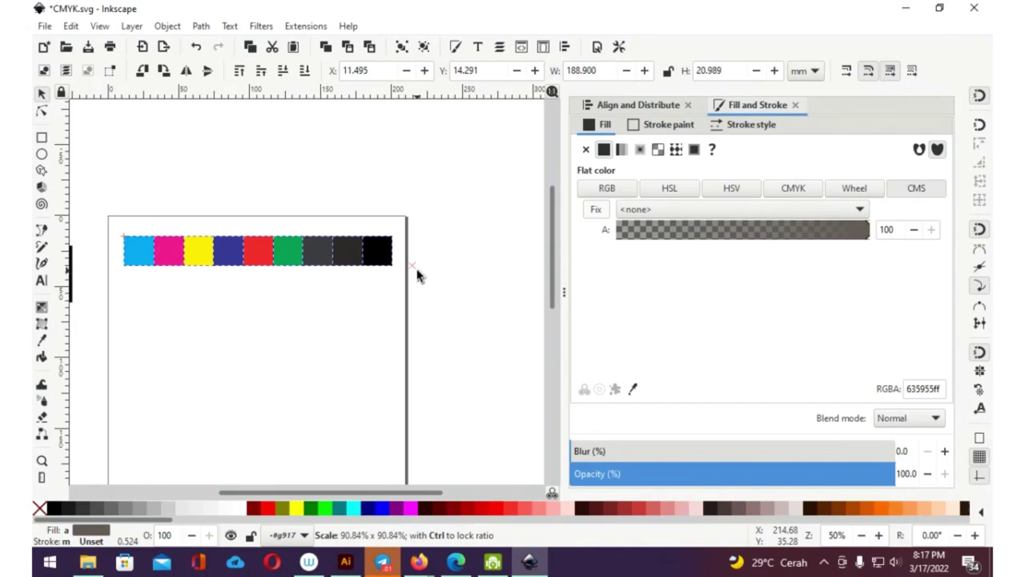
left_click_drag(417, 275, 426, 257)
scroll(427, 256, "up", 1, "ctrl")
scroll(426, 254, "up", 1, "ctrl")
scroll(382, 284, "left", 2)
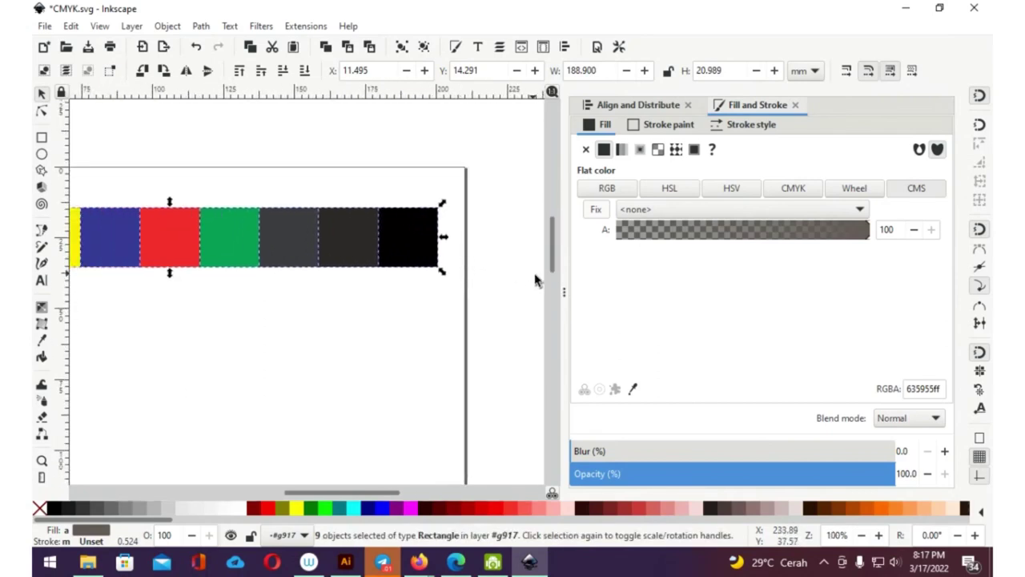
Step: Collapse the docked panel to widen the canvas, deselect the strip and shift the view
left_click_drag(562, 293, 946, 293)
scroll(521, 296, "left", 3)
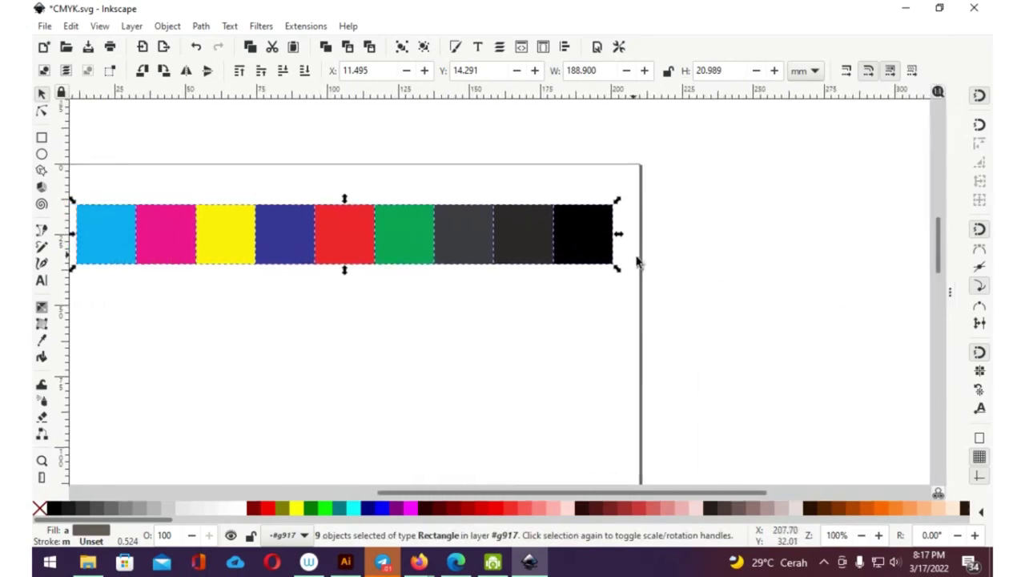
scroll(493, 196, "left", 3)
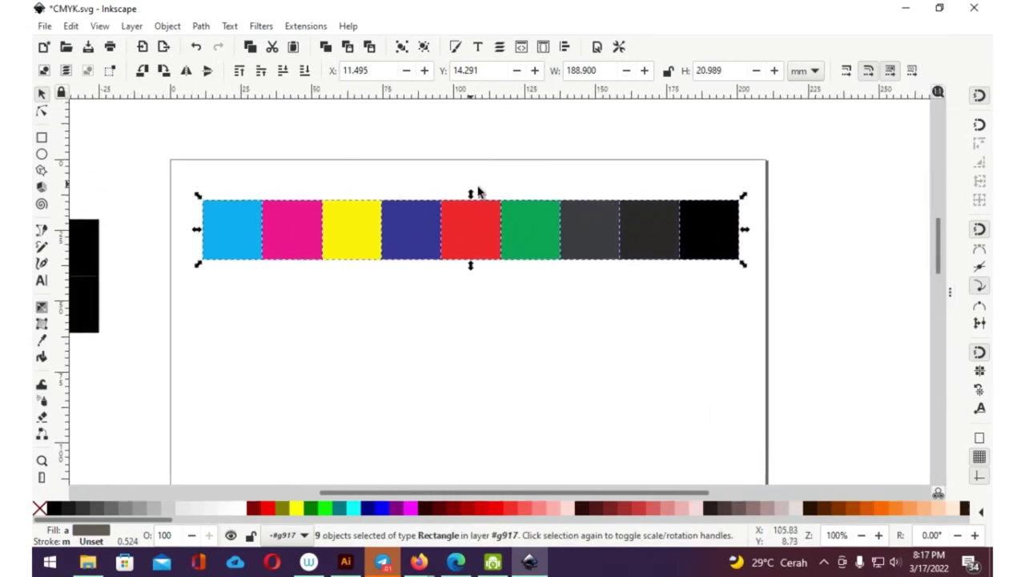
left_click(274, 131)
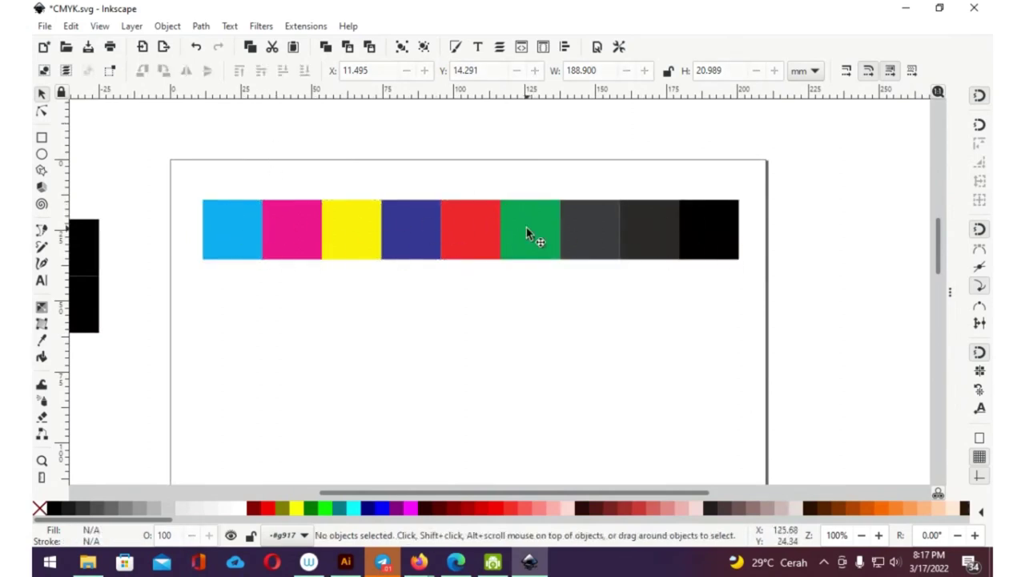
left_click_drag(499, 259, 510, 238)
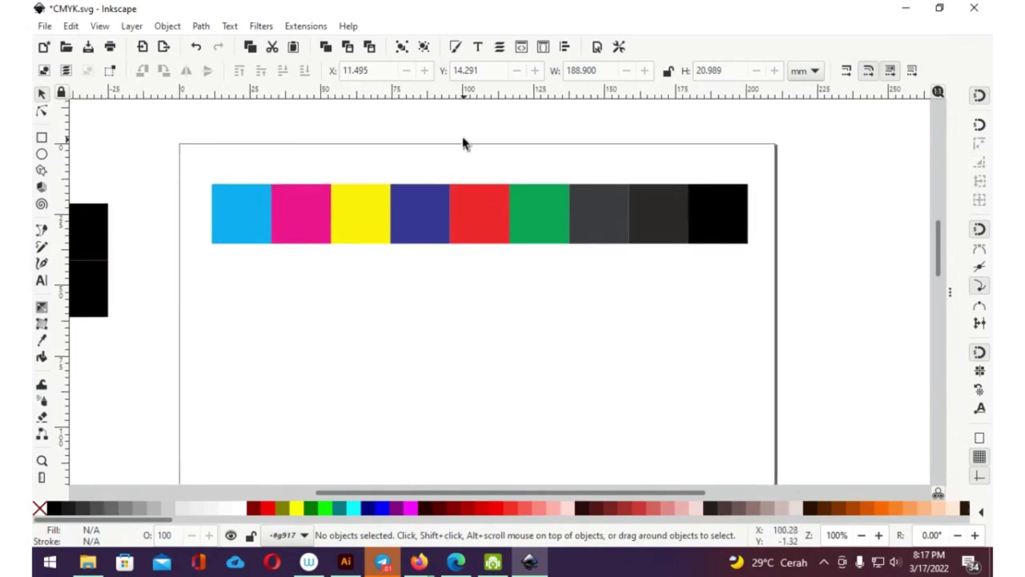
Step: Draw a 20.989 mm square over the cyan swatch, fill it red, and move it directly below
key("r")
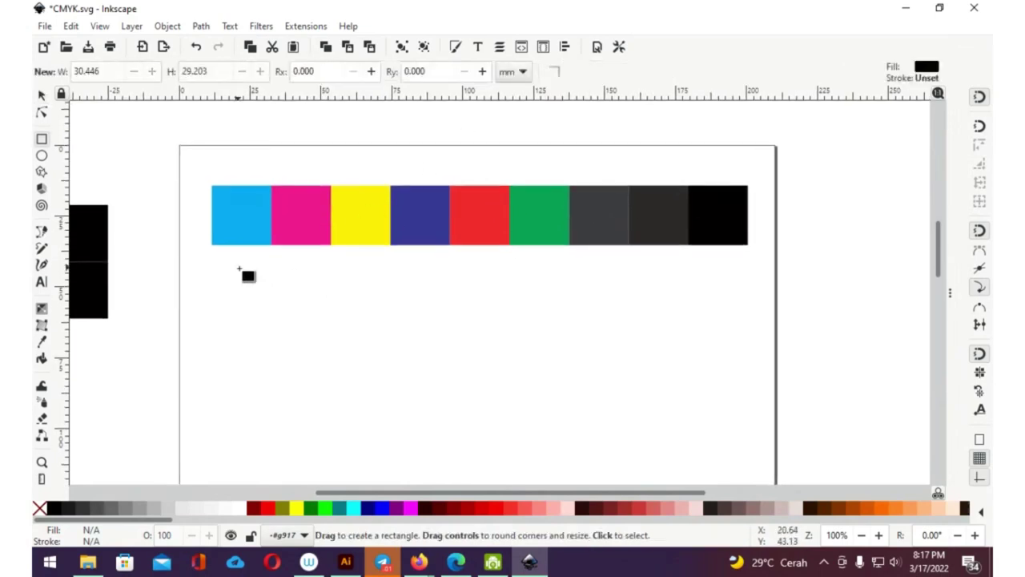
left_click_drag(211, 245, 272, 184)
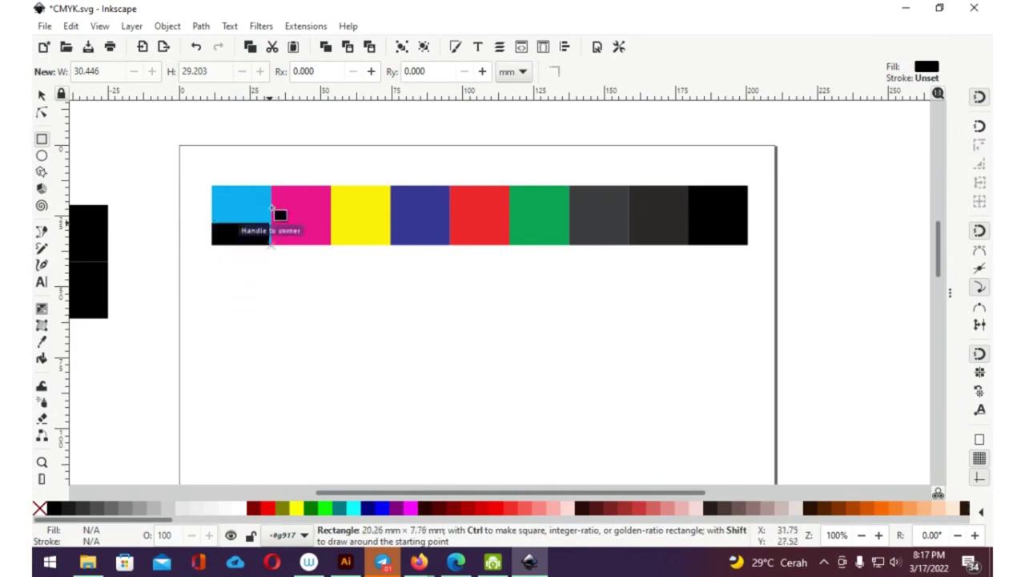
key("s")
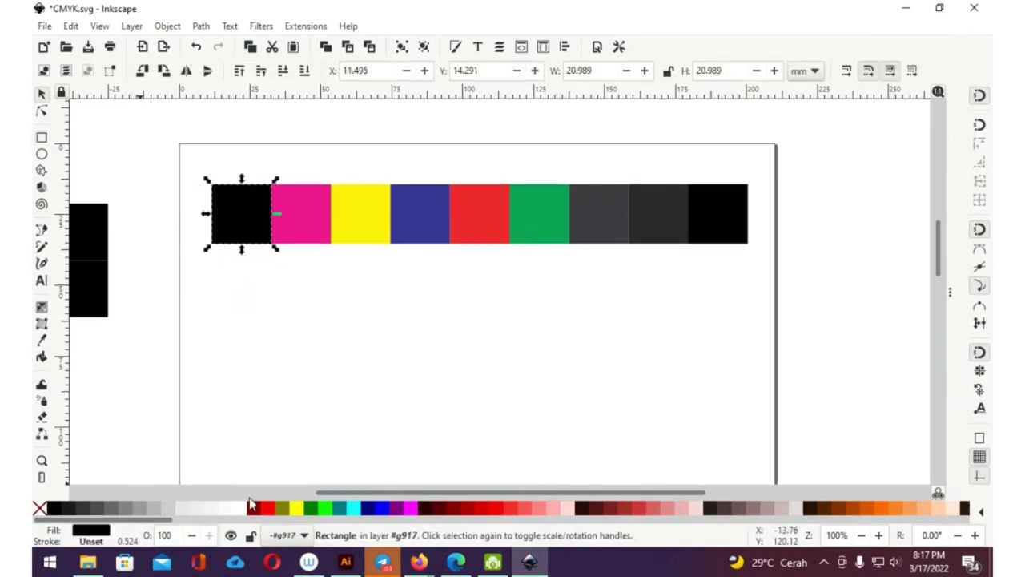
left_click(254, 507)
left_click(270, 335)
left_click_drag(246, 210, 250, 278)
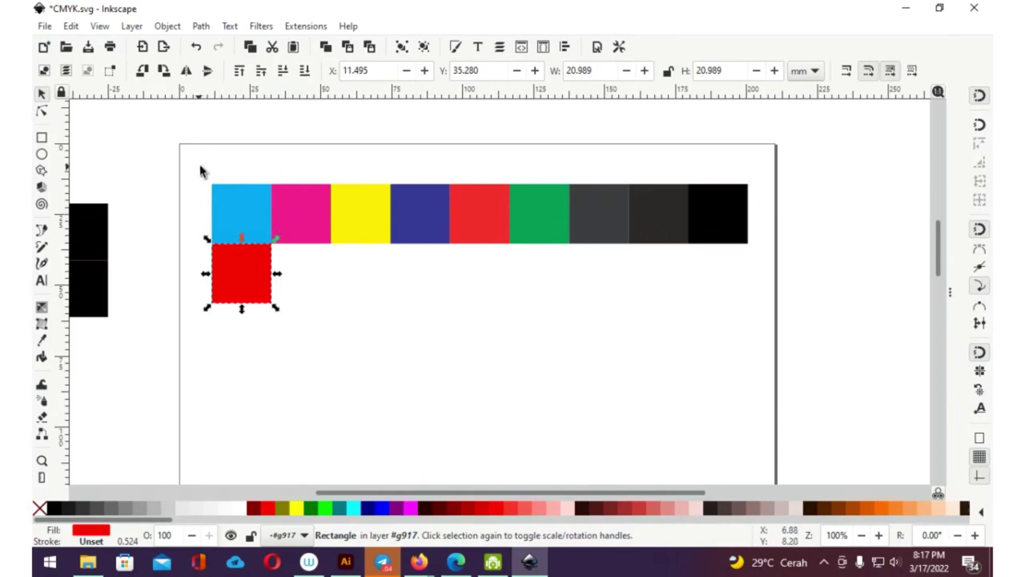
left_click(247, 282)
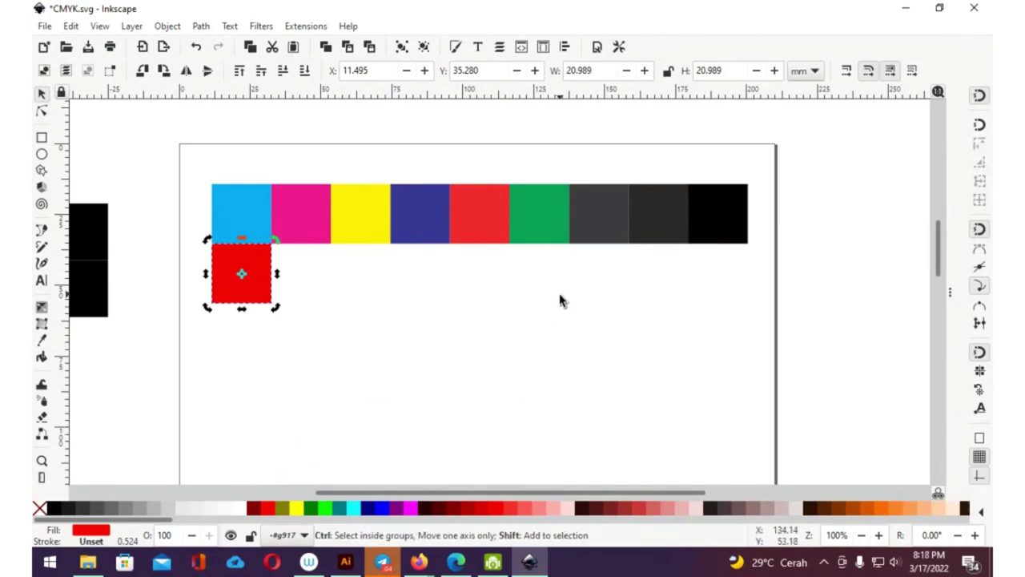
key("ctrl+shift+f")
Step: Set the colour profile to none and make the square pure RGB cyan (R 0, G 255, B 255)
left_click(755, 210)
left_click(758, 190)
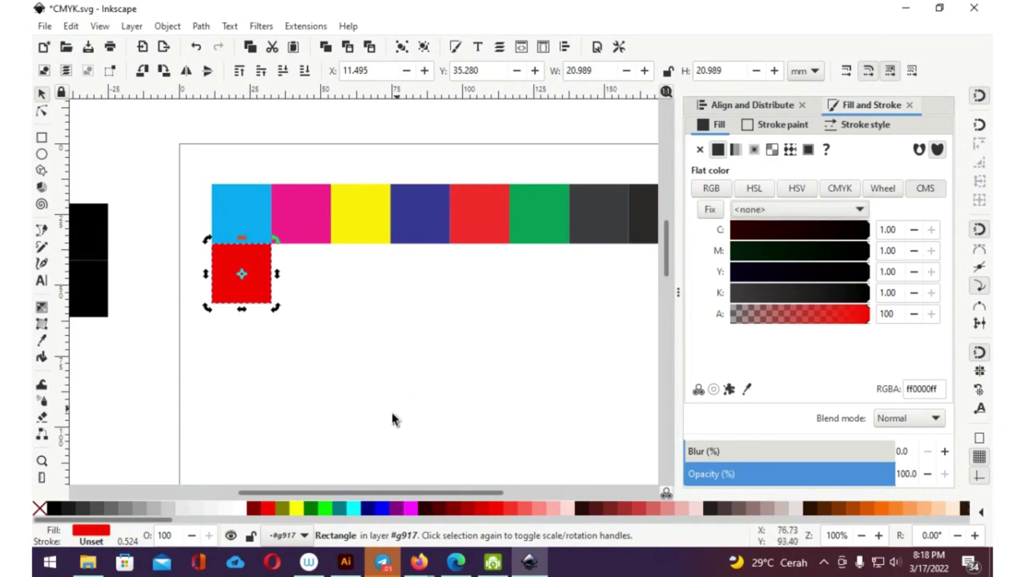
left_click(542, 306)
left_click(265, 277)
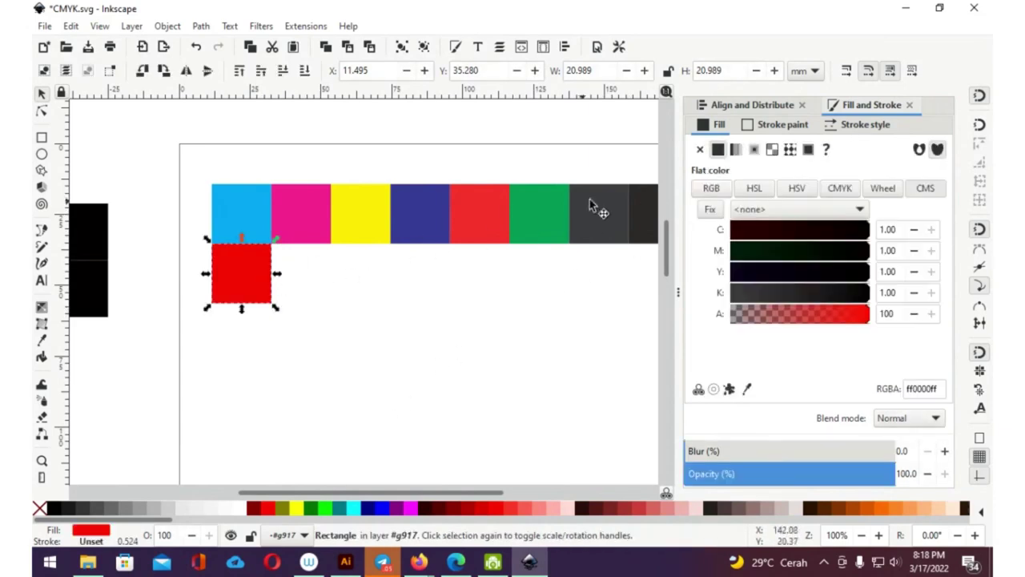
left_click(708, 189)
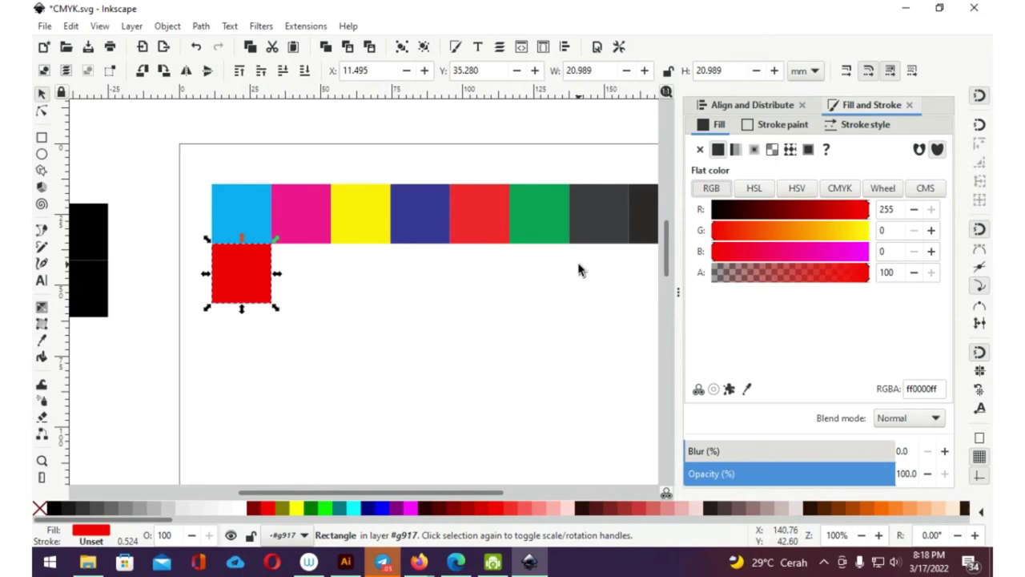
left_click(888, 208)
key("Tab")
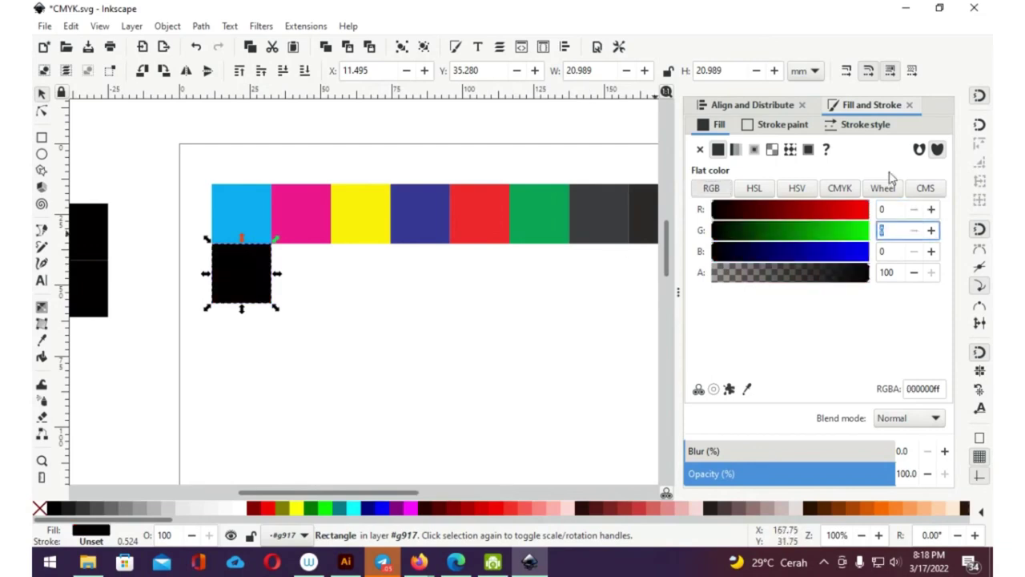
key("Tab")
type("25")
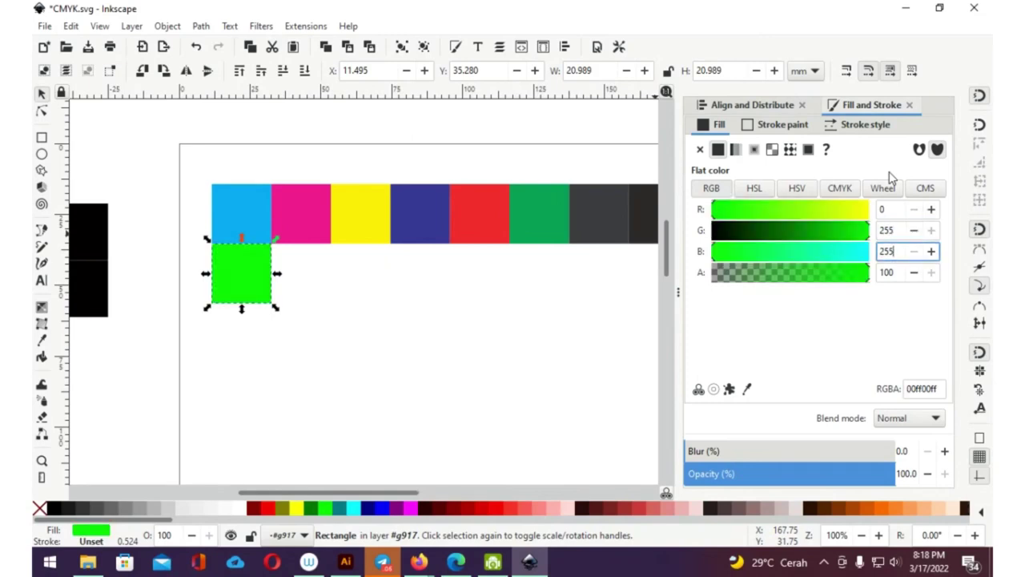
key("Return")
Step: Copy the cyan square to its right and make it RGB magenta (ff00ffff)
key("Escape")
left_click(248, 280)
left_click_drag(264, 282, 305, 280)
double_click(883, 209)
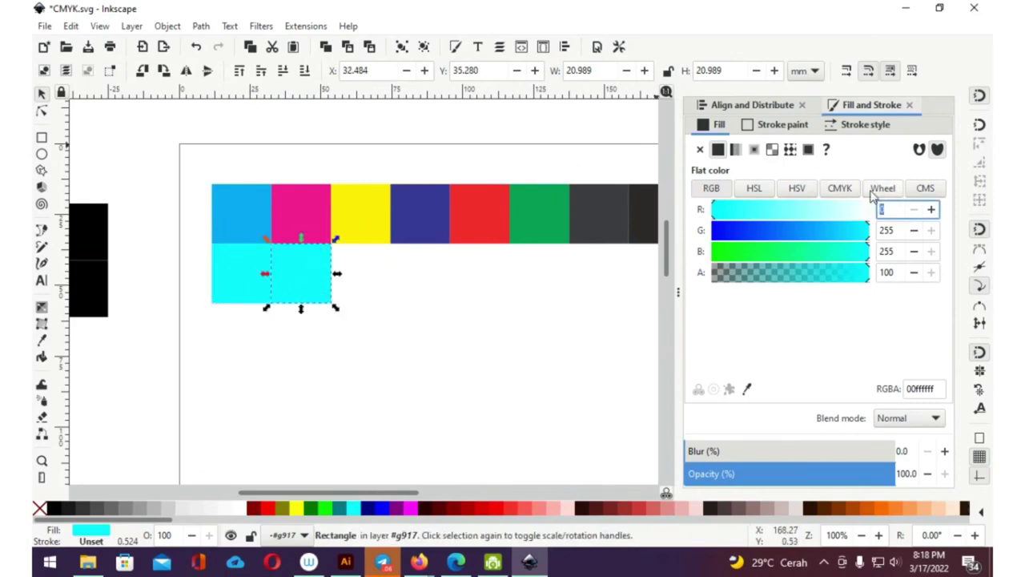
type("255")
key("Tab")
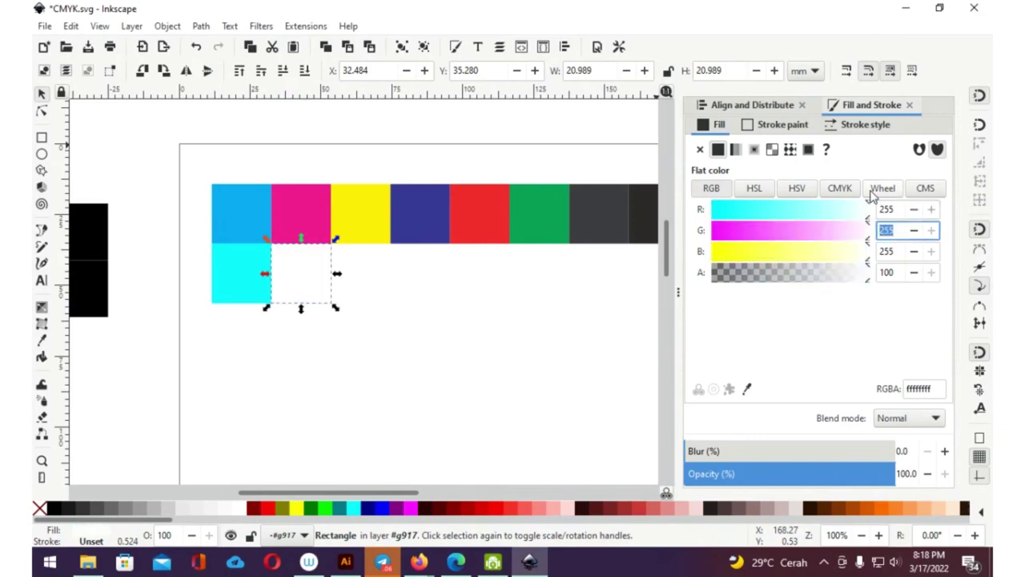
type("0")
key("Tab")
type("2")
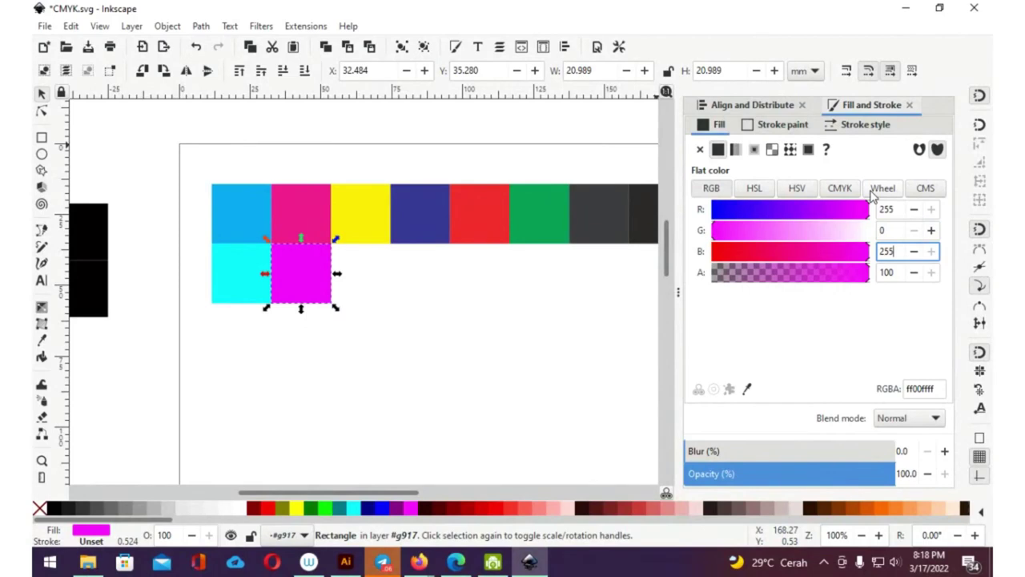
Step: Duplicate the magenta square to its right and make it RGB yellow (ffff00ff)
left_click(356, 280)
left_click(318, 276)
key("ctrl+d")
left_click_drag(311, 272, 374, 279)
left_click(881, 229)
type("255")
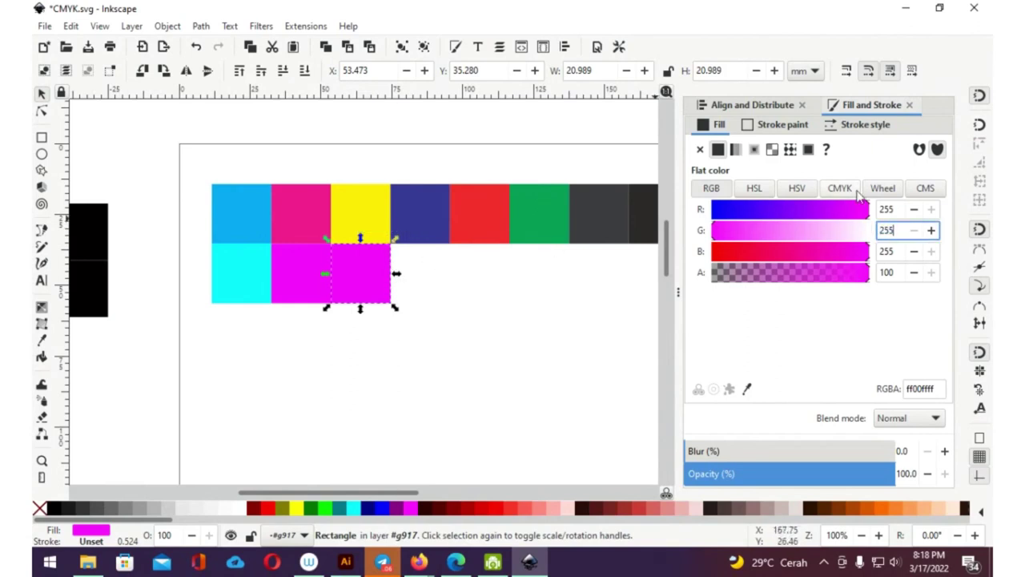
key("Tab")
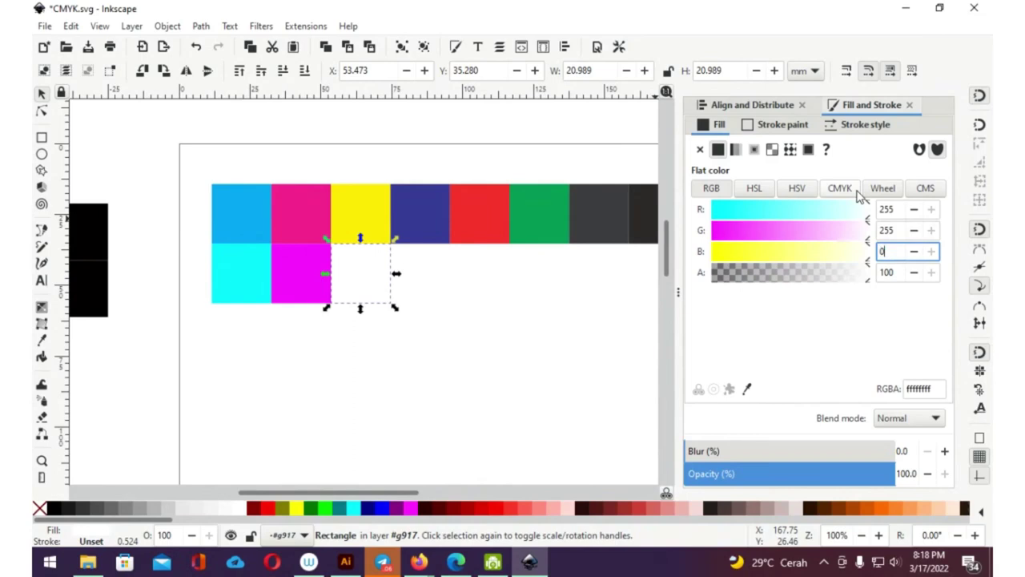
key("Return")
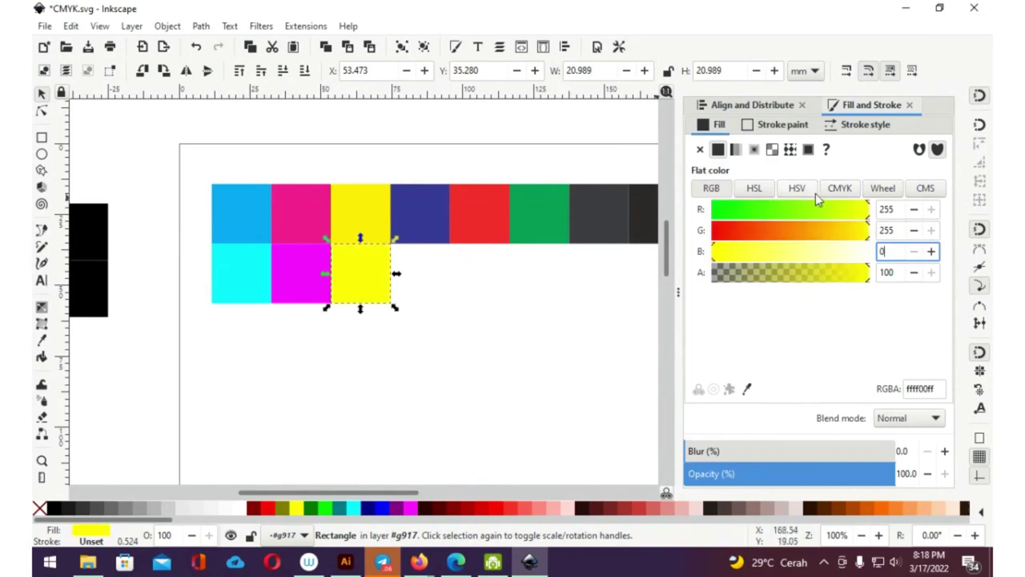
left_click(474, 286)
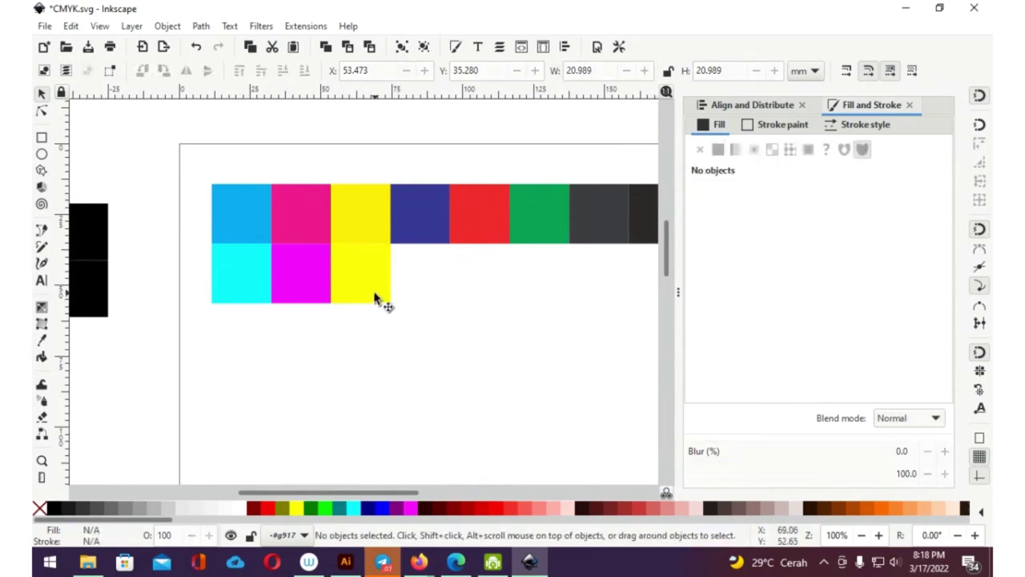
Step: Copy the cyan, magenta and yellow squares to the right and set the first copy's magenta to 100, making it blue
left_click_drag(417, 321, 194, 224)
left_click_drag(261, 267, 413, 271)
key("Escape")
left_click(422, 290)
left_click(839, 187)
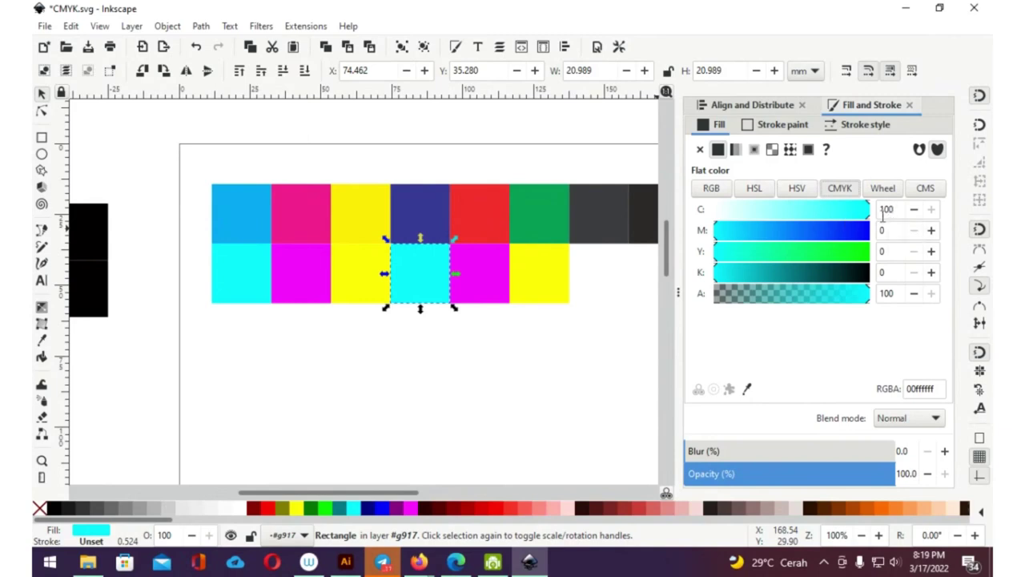
left_click_drag(897, 209, 873, 207)
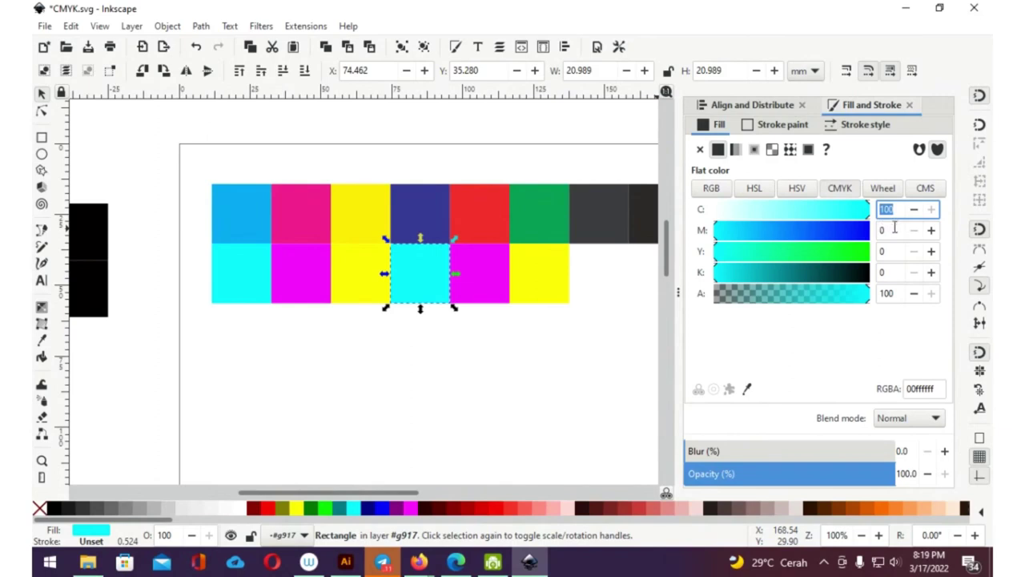
double_click(896, 231)
type("100")
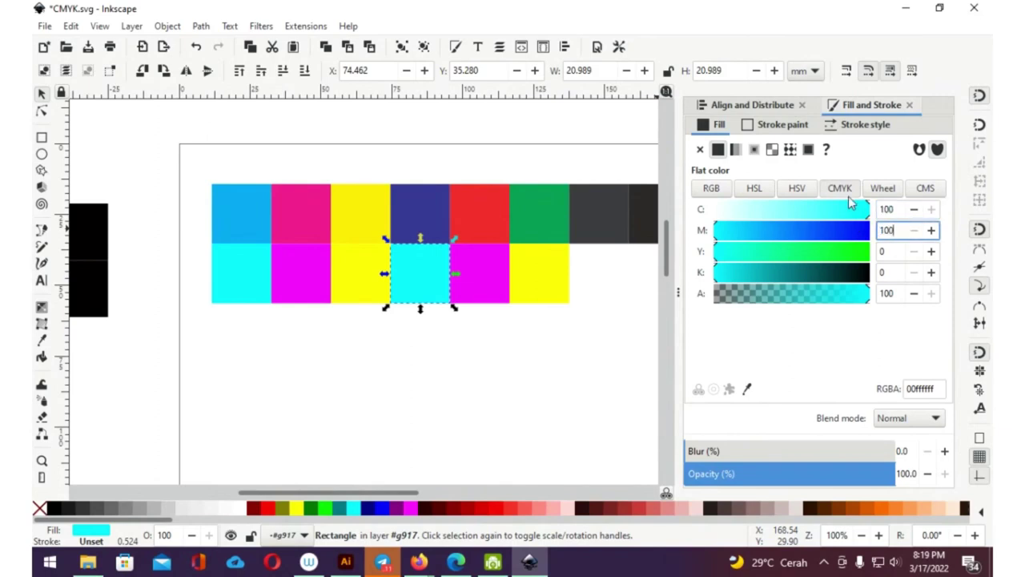
key("Return")
Step: Set the copied magenta square's yellow to 100, making it red (ff0000ff)
left_click(502, 286)
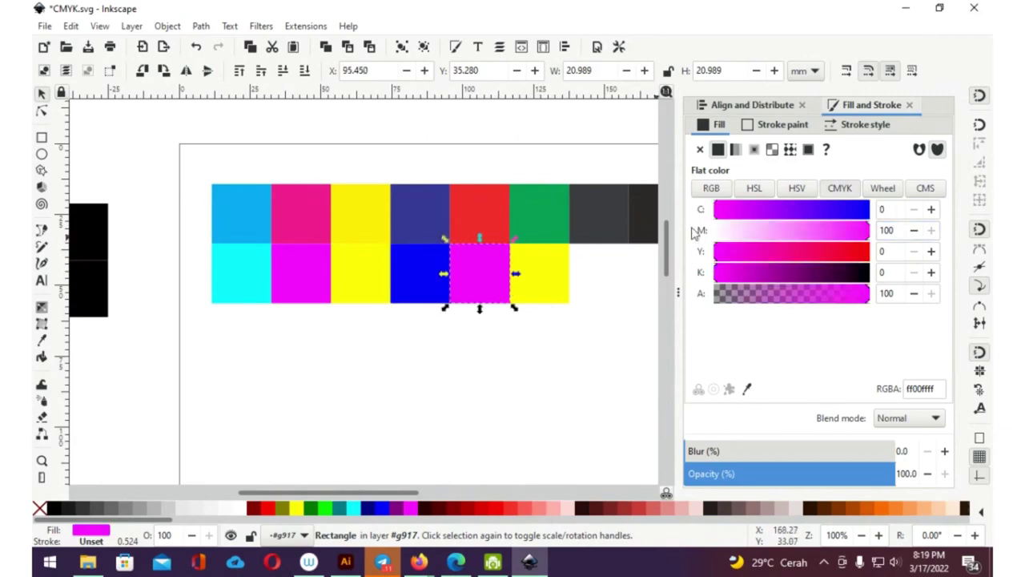
double_click(886, 209)
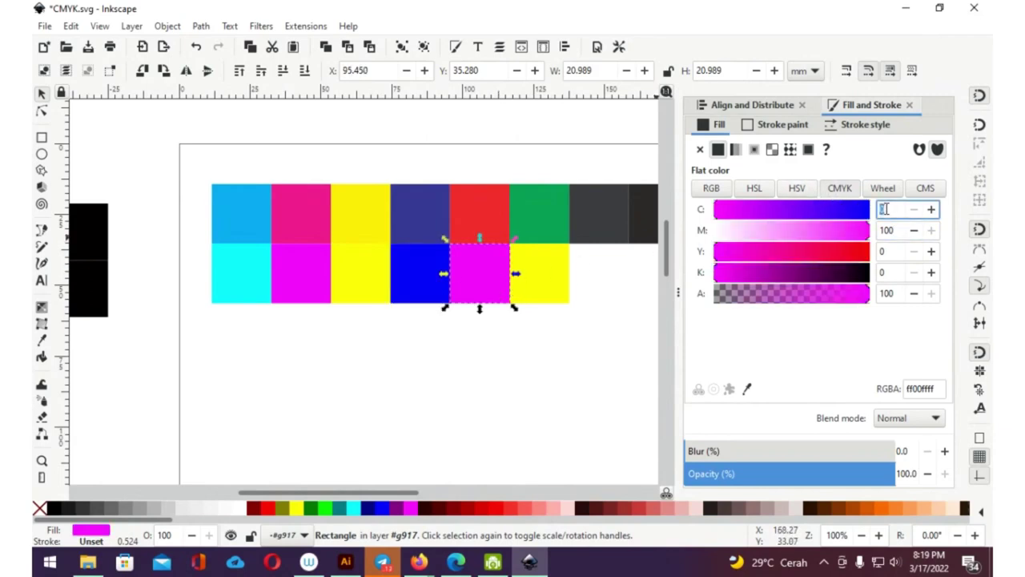
double_click(896, 231)
double_click(888, 252)
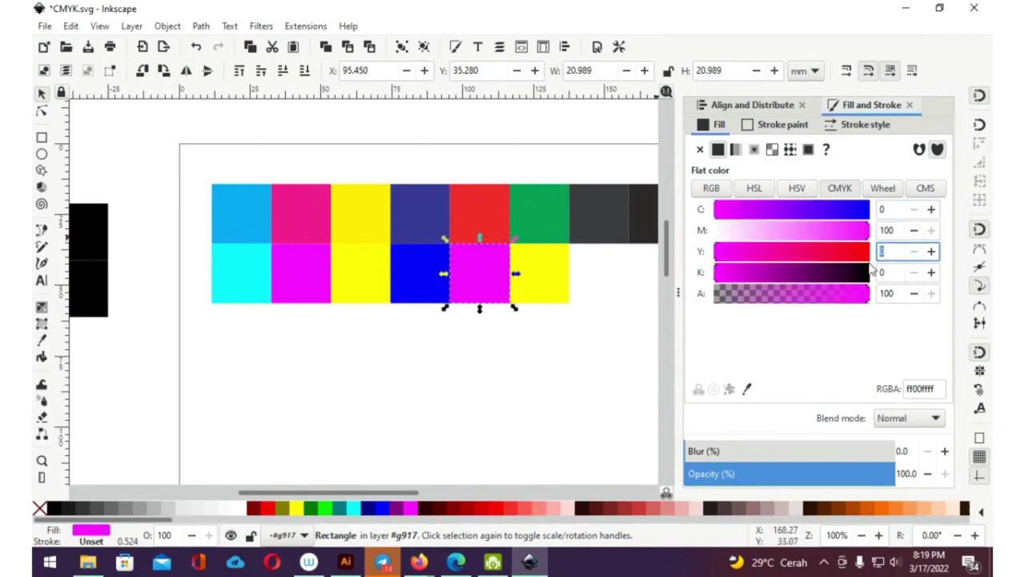
type("10")
key("Return")
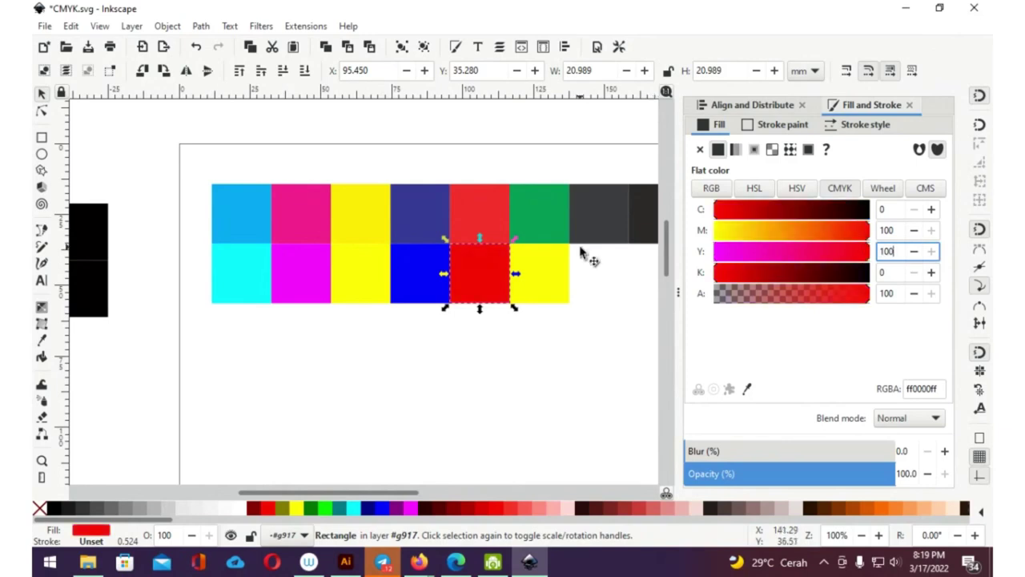
Step: Set the copied yellow square's cyan to 100, making it green (00ff00ff)
left_click(561, 281)
double_click(885, 209)
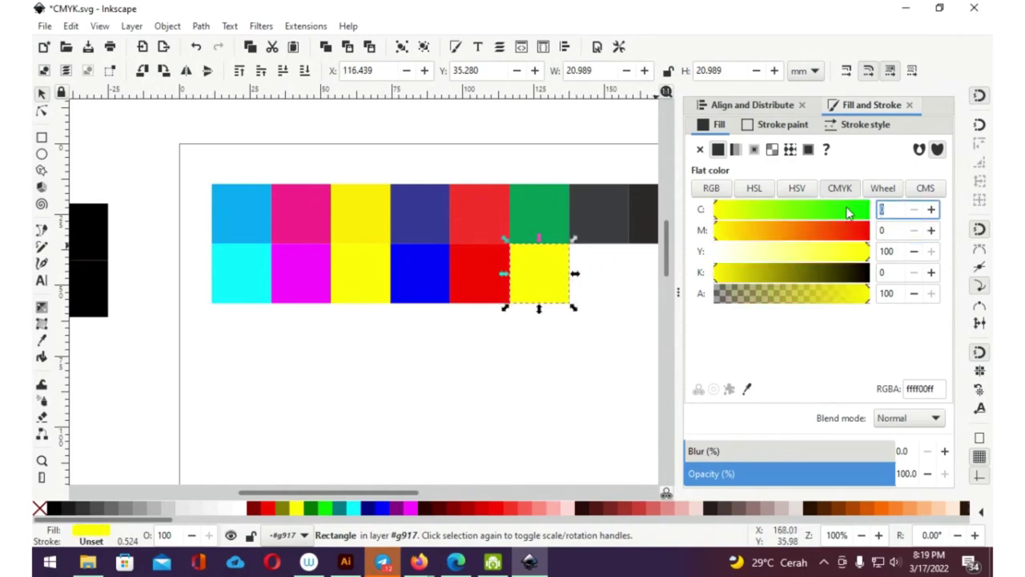
type("100")
key("Return")
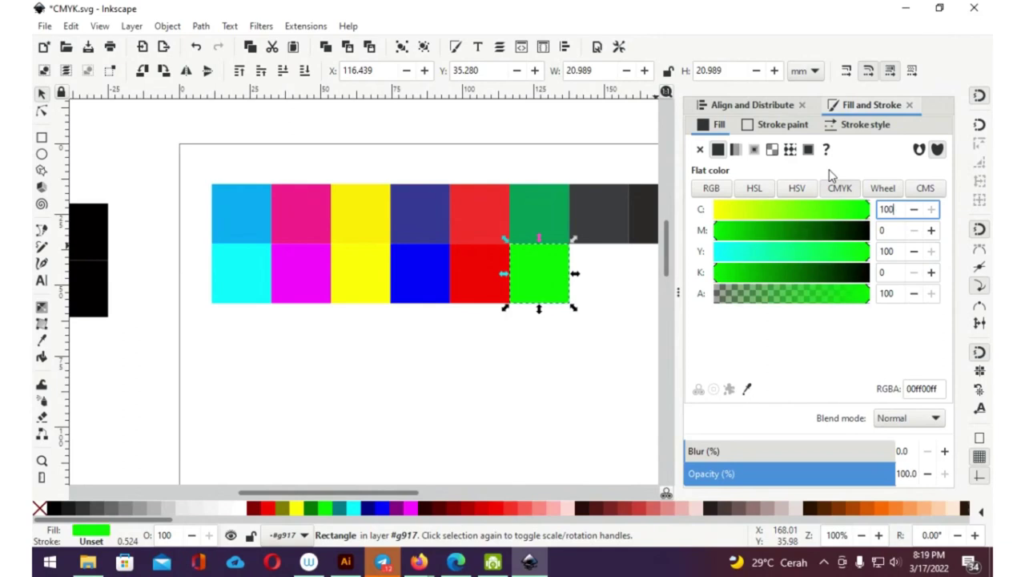
scroll(544, 289, "right", 3)
left_click(477, 305)
Step: Duplicate the green bottom-row square and recolour the copy to 100% black
left_click(460, 293)
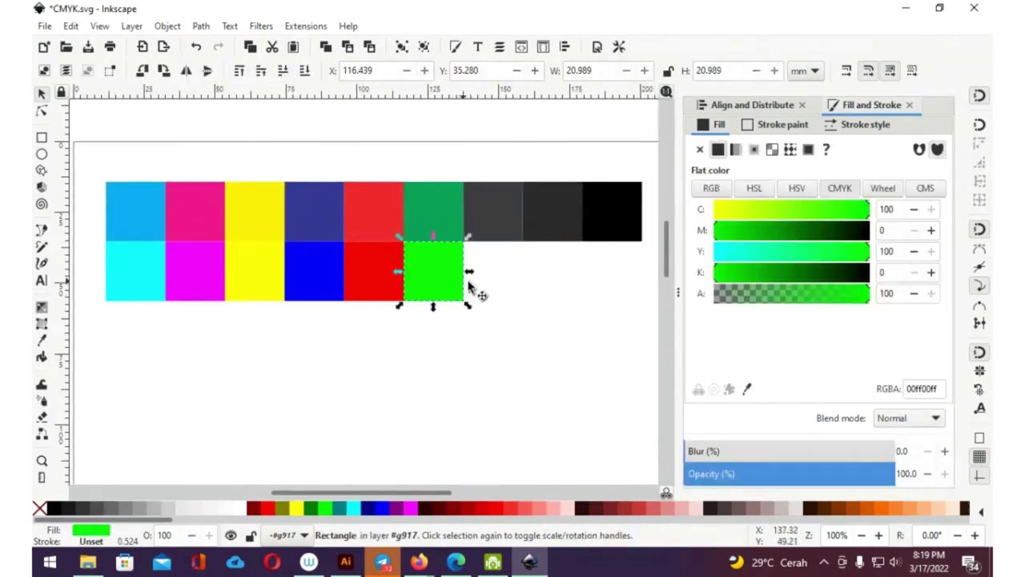
left_click_drag(469, 287, 513, 286)
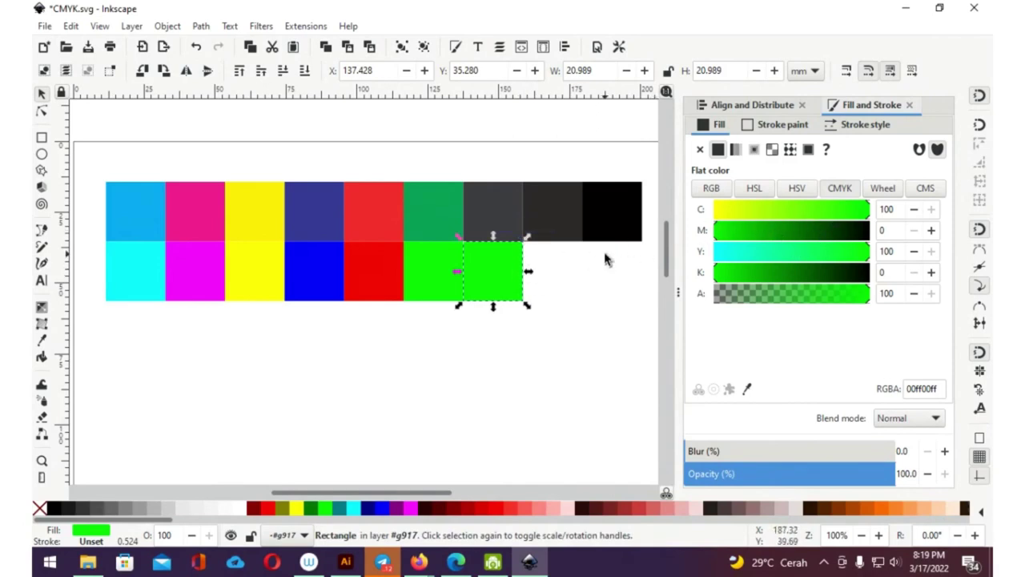
left_click_drag(566, 280, 533, 295)
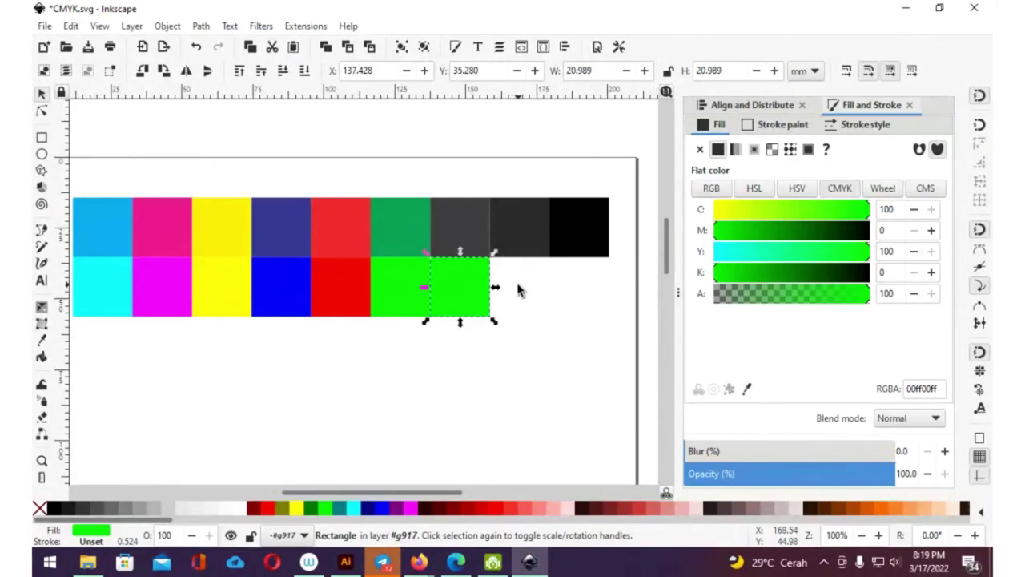
left_click_drag(891, 208, 886, 208)
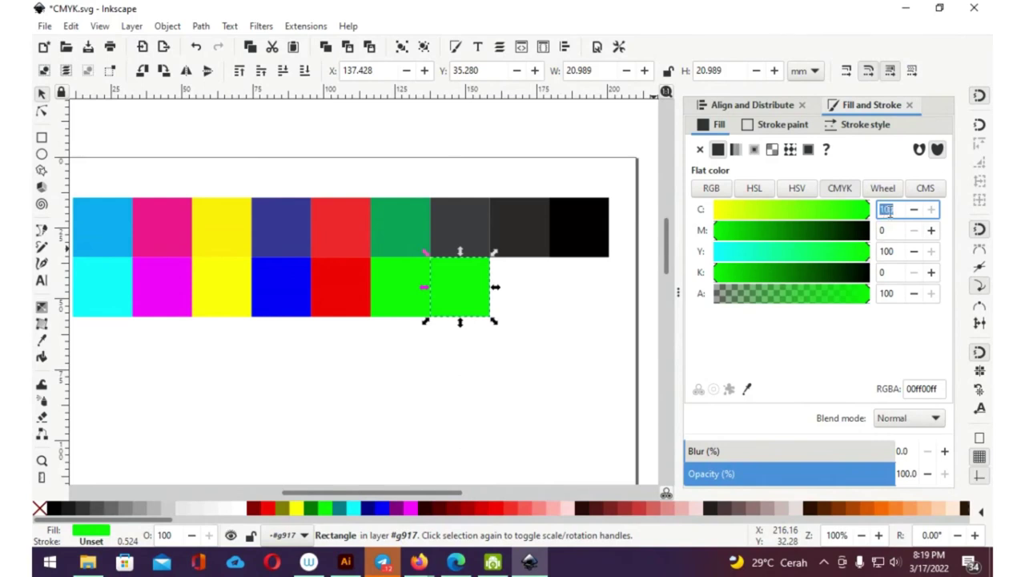
type("99")
key("Tab")
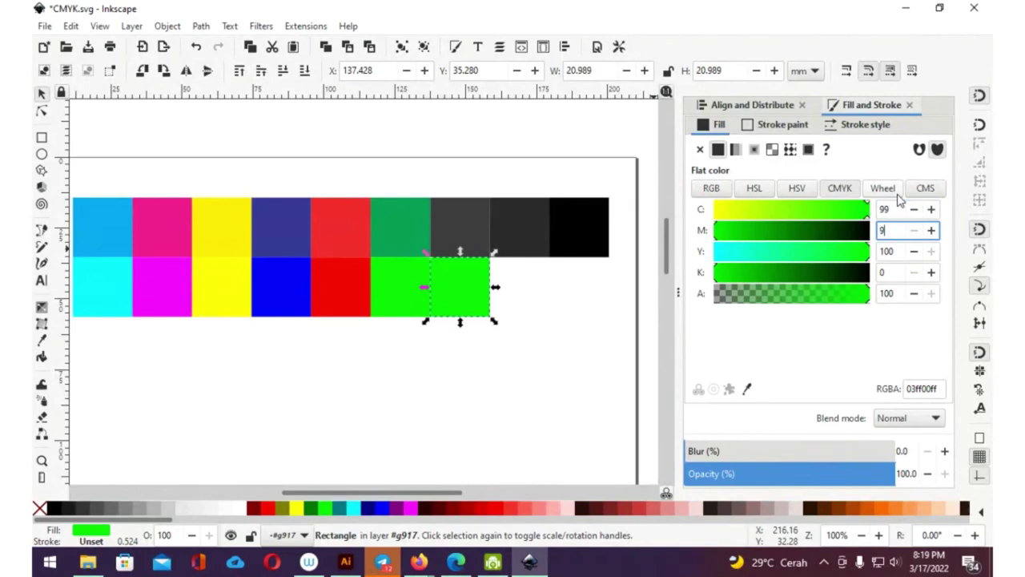
key("Tab")
type("99")
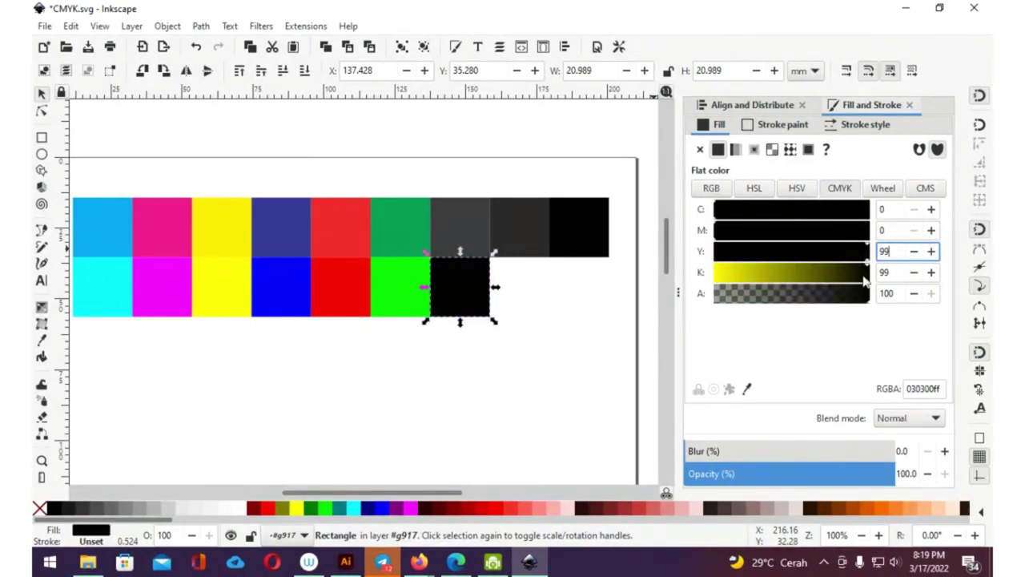
key("Tab")
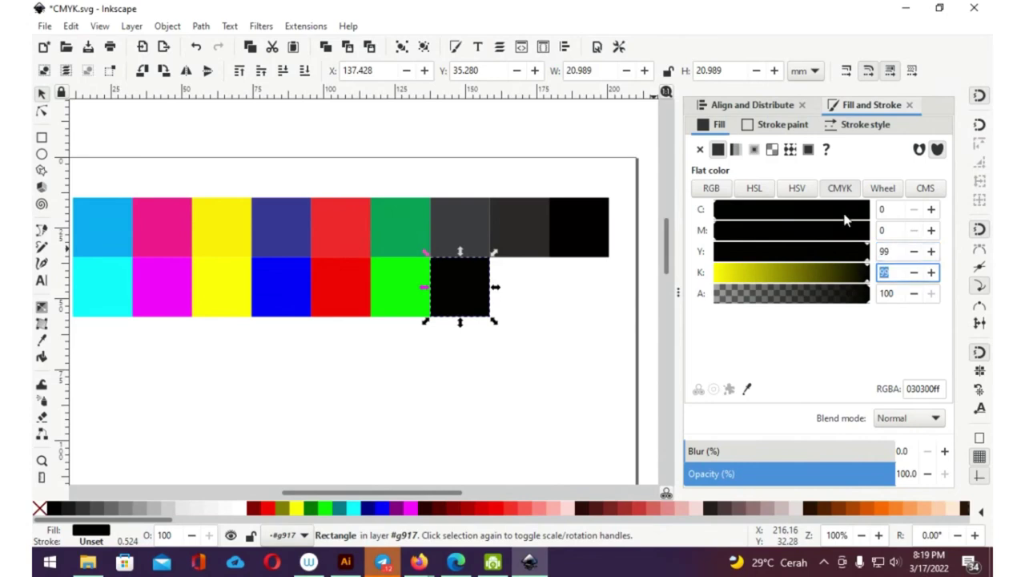
type("10")
key("Return")
Step: Add 90% and 80% black squares beside it to complete the bottom row
left_click(493, 294)
mouse_move(471, 290)
left_mouse_down()
mouse_move(590, 290)
mouse_move(532, 290)
left_mouse_up()
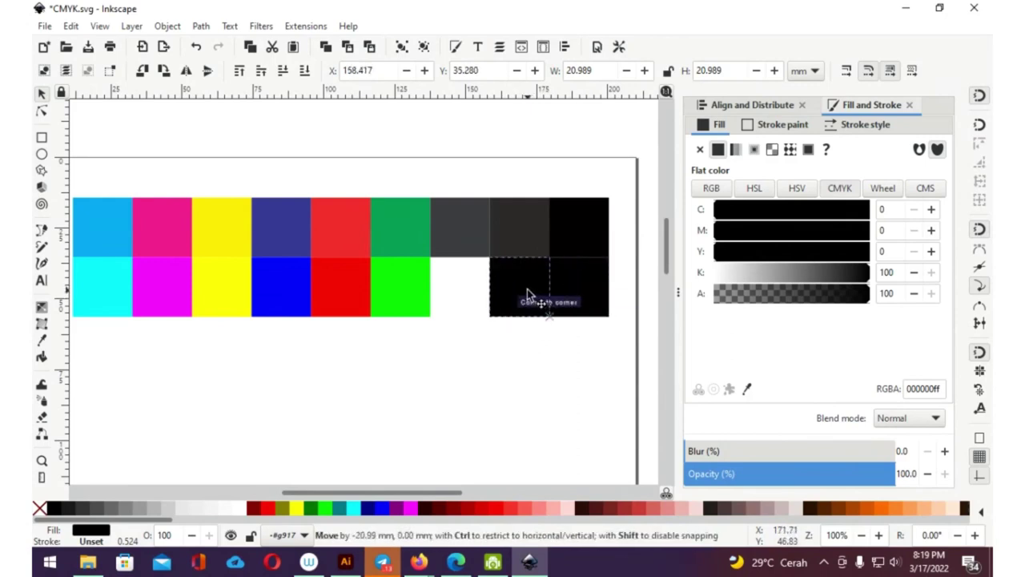
double_click(896, 273)
type("90")
key("Return")
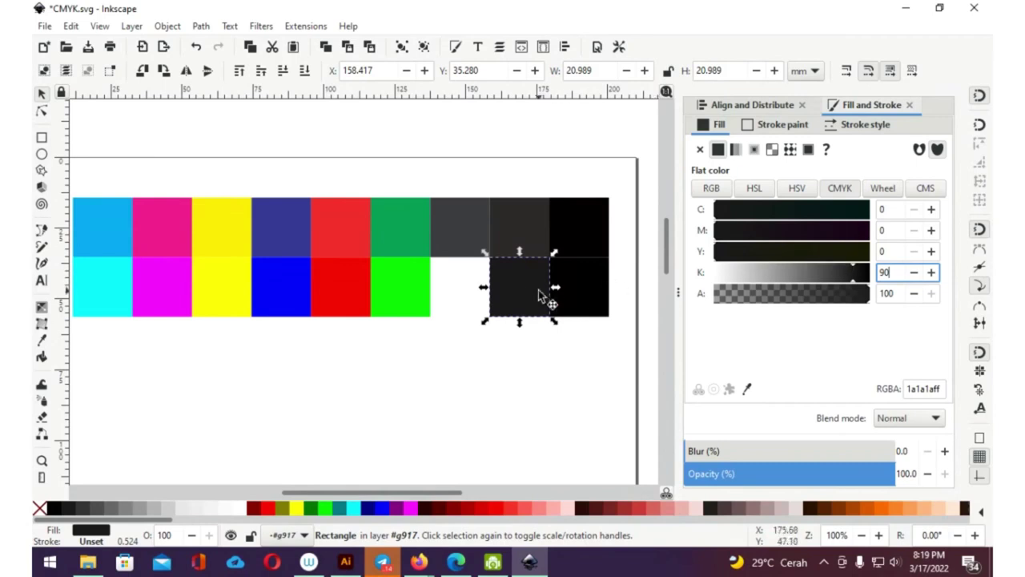
left_click_drag(533, 287, 478, 287)
double_click(885, 274)
type("80")
key("Return")
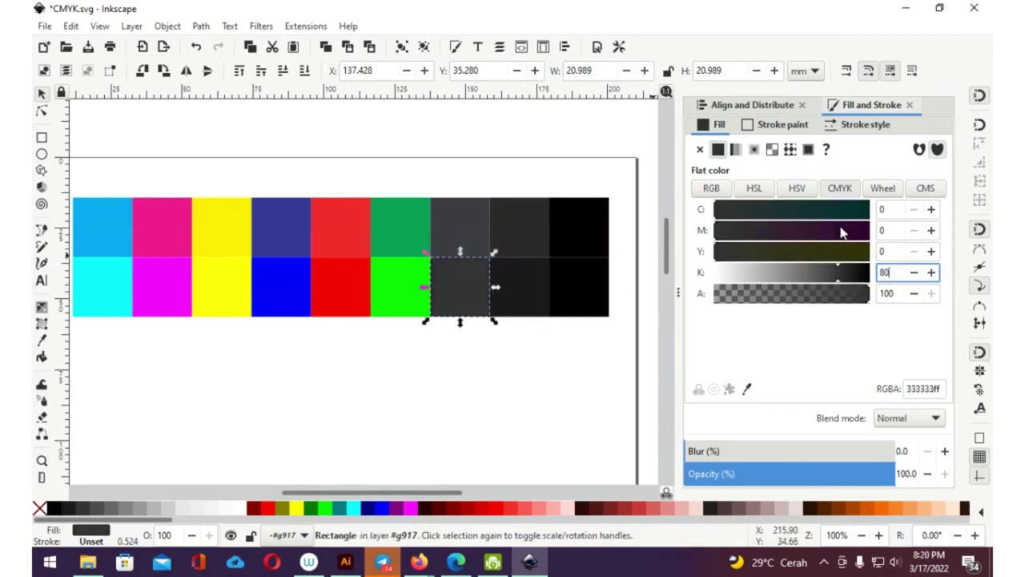
left_click(493, 152)
Step: Delete the spare colour strip lying left of the page
scroll(469, 200, "down", 2, "ctrl")
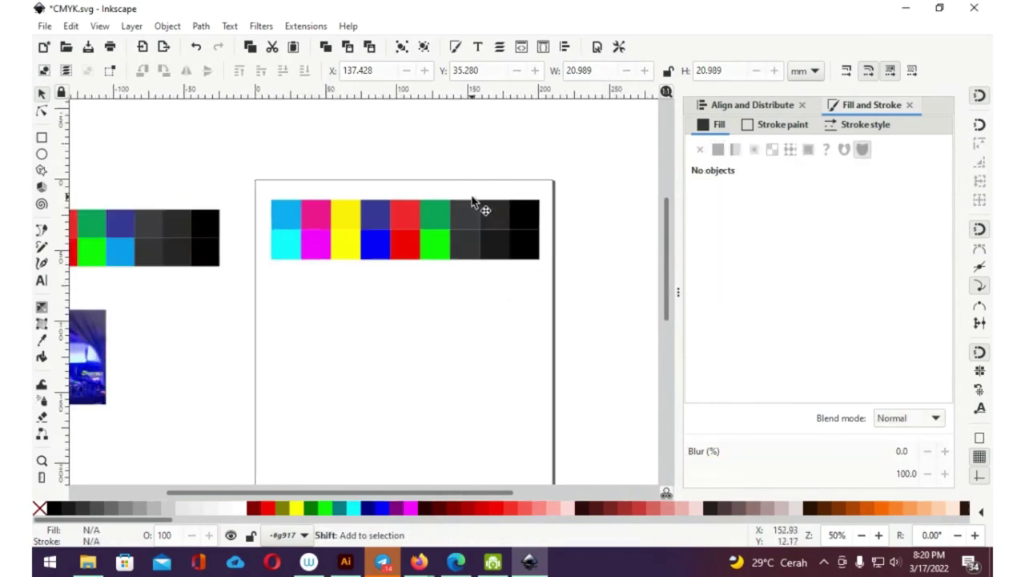
scroll(480, 200, "left", 4)
scroll(412, 206, "right", 1)
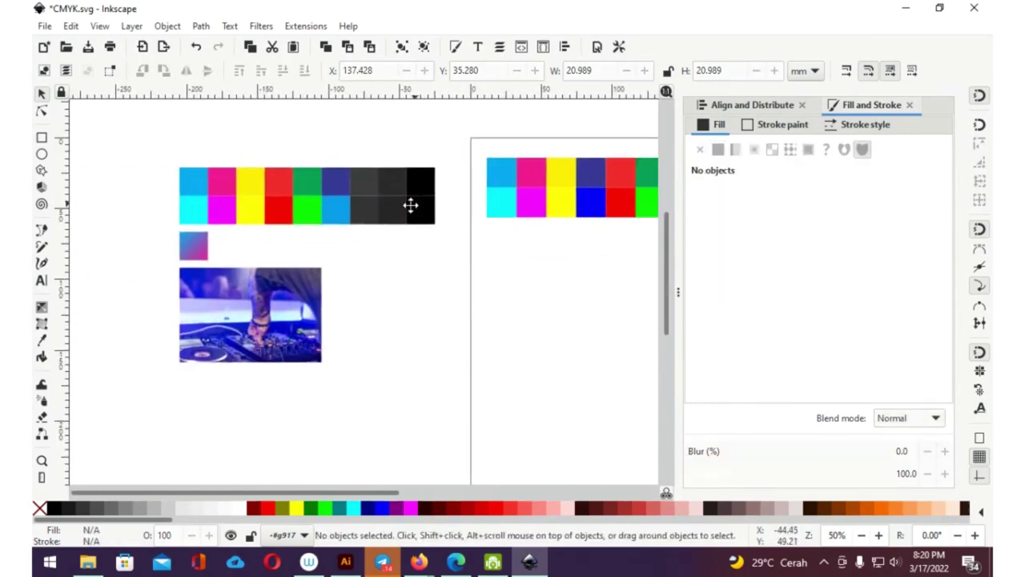
scroll(289, 249, "right", 1)
left_click_drag(376, 157, 88, 261)
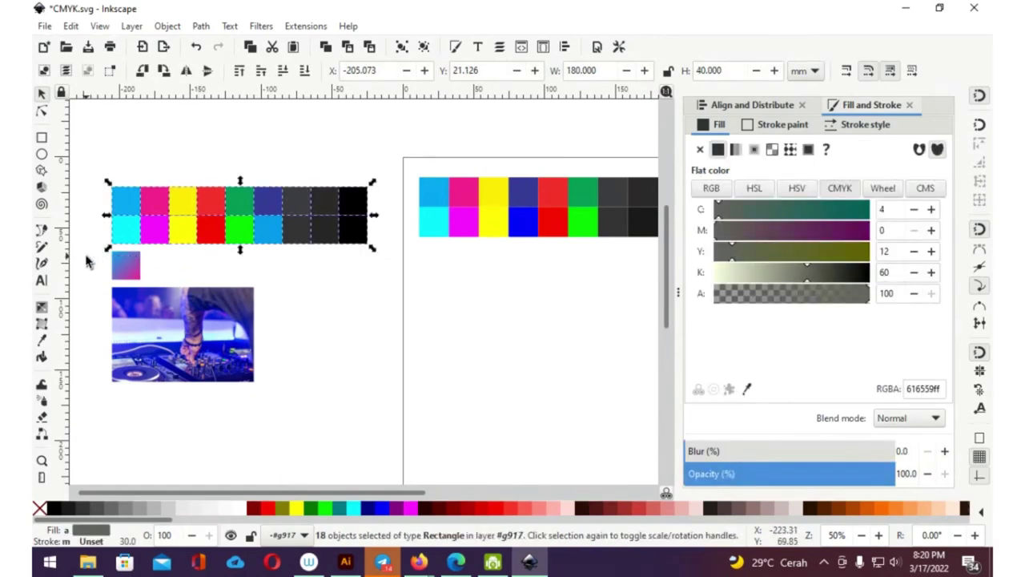
mouse_move(457, 192)
left_mouse_down()
mouse_move(355, 206)
mouse_move(275, 180)
left_mouse_up()
left_click_drag(296, 248, 538, 263)
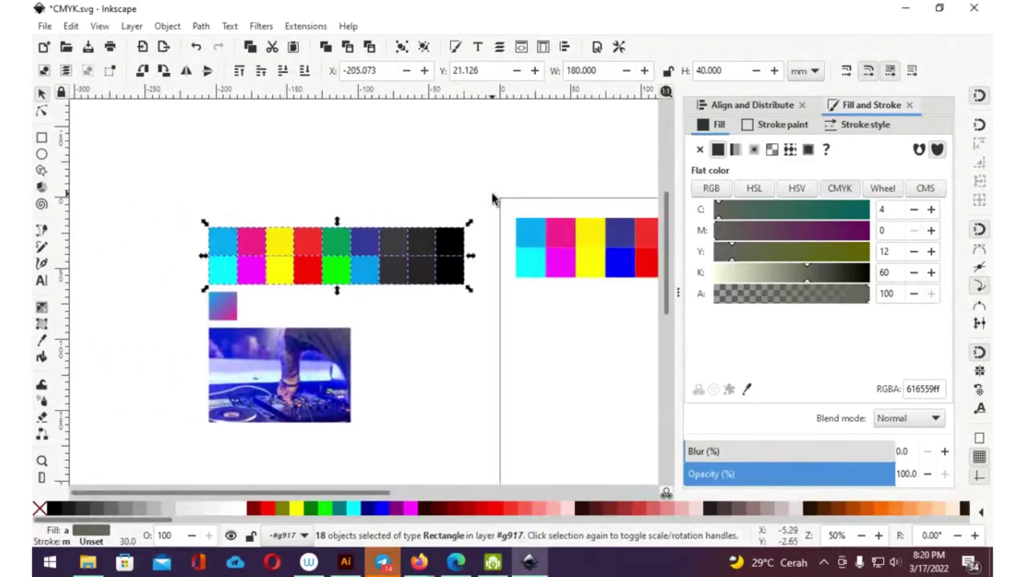
key("Delete")
Step: Select the small gradient square and save CMYK.svg
left_click_drag(493, 198, 453, 256)
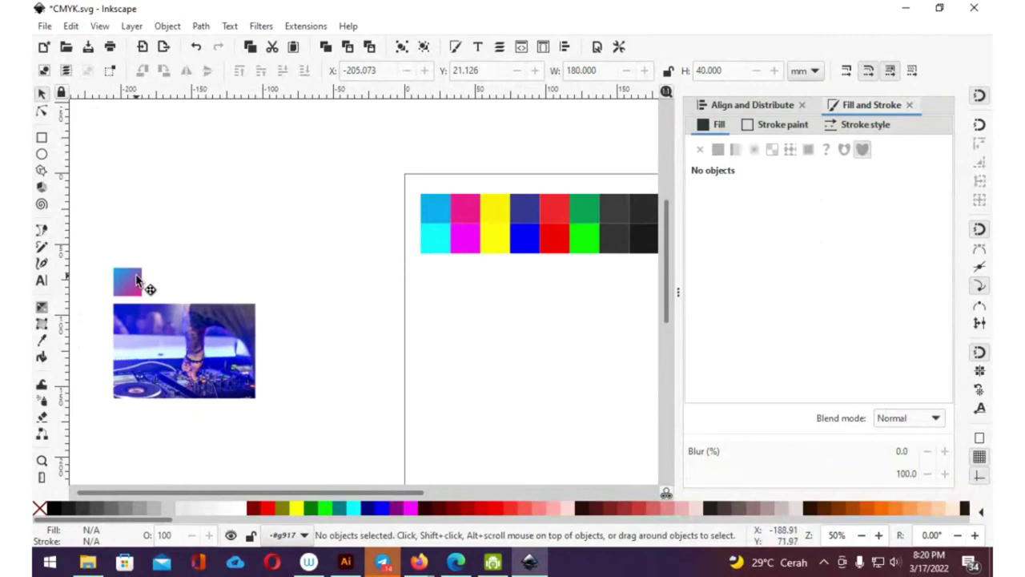
left_click(138, 282)
key("ctrl+s")
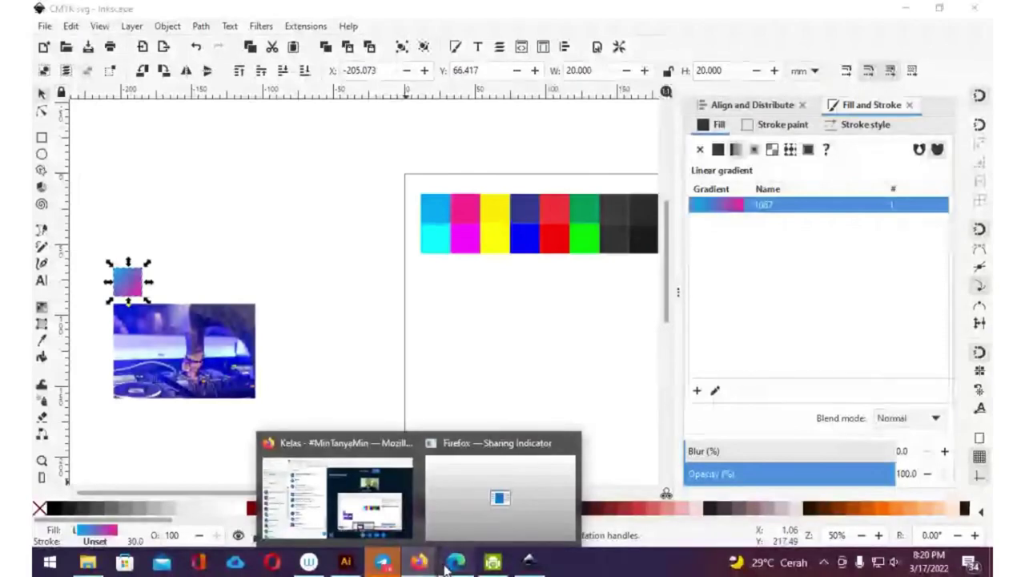
Step: View the Tabel Uji CMY sheet from its header, flipping to the release notes tab
left_click(456, 560)
left_click(207, 15)
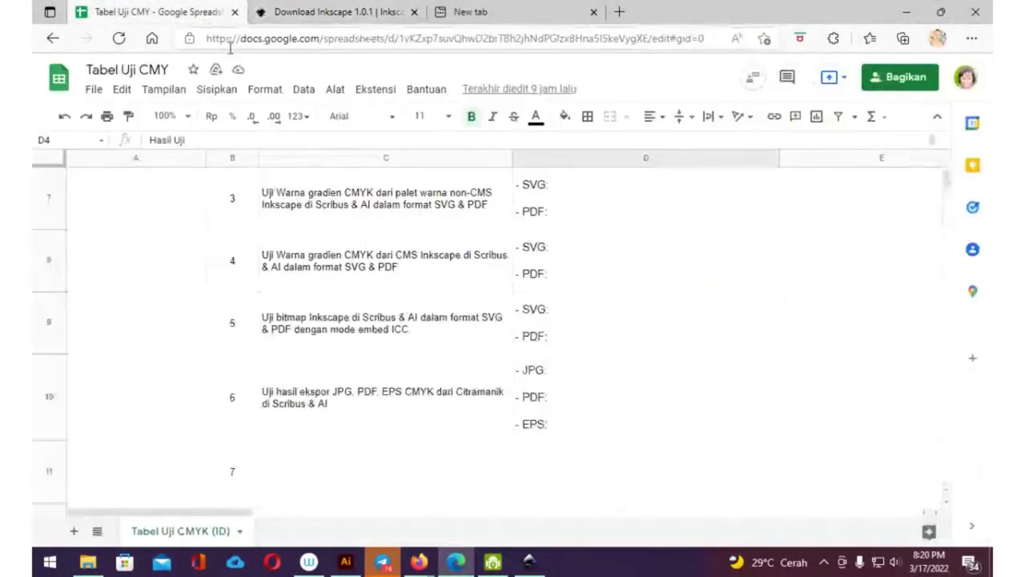
scroll(945, 178, "up", 5)
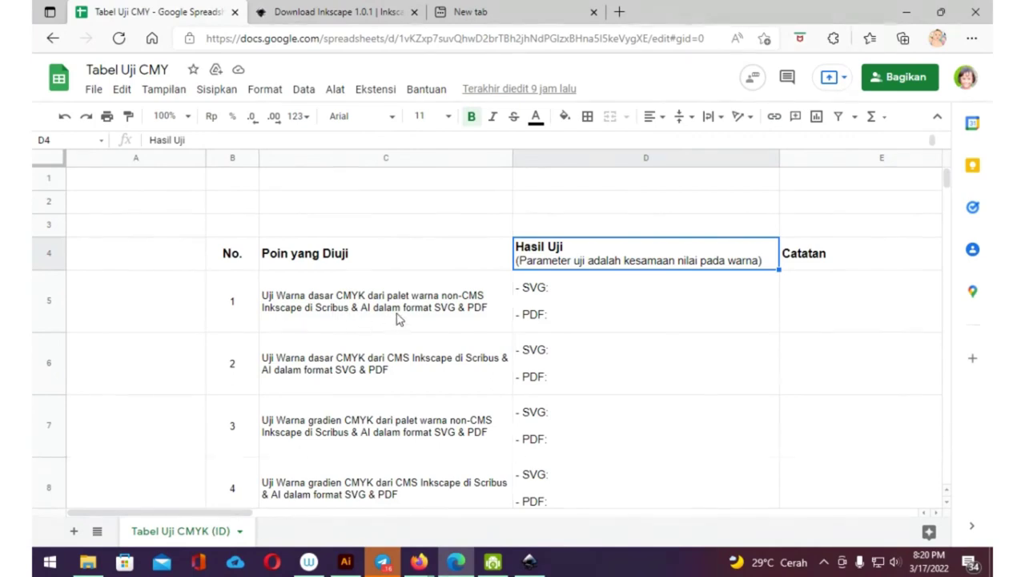
key("ctrl+Tab")
key("ctrl+shift+Tab")
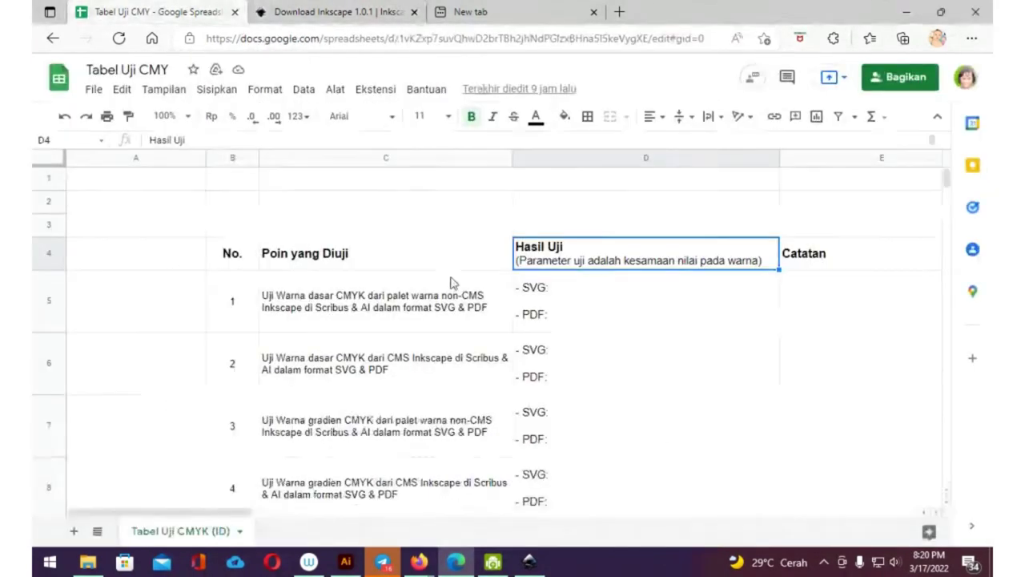
key("ctrl+Tab")
key("ctrl+shift+Tab")
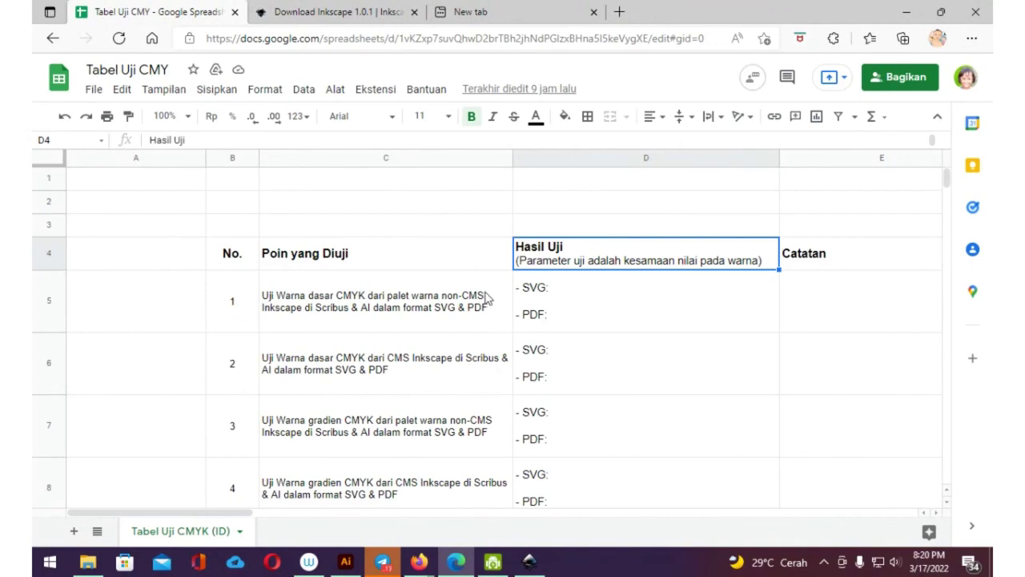
key("ctrl+Tab")
Step: Re-save CMYK.svg in Inkscape, then return to the Edge release notes
key("alt+Tab")
key("Tab")
scroll(499, 250, "up", 1)
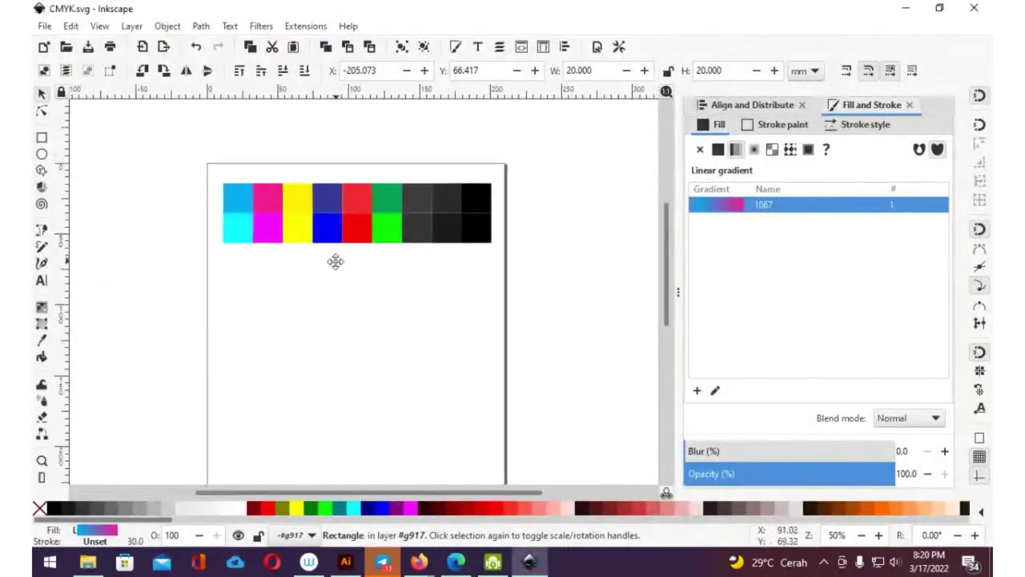
key("ctrl+s")
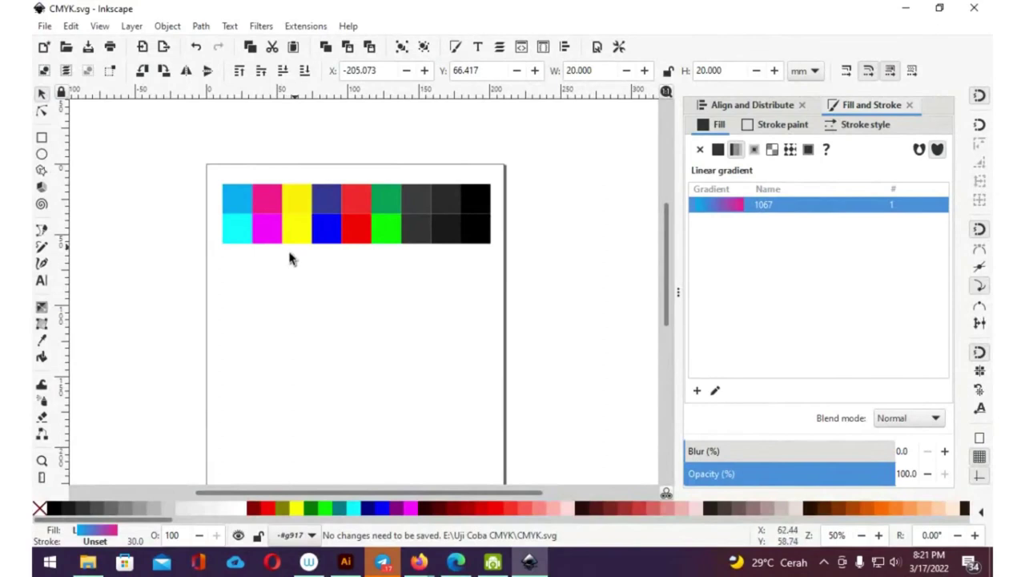
key("alt+Tab")
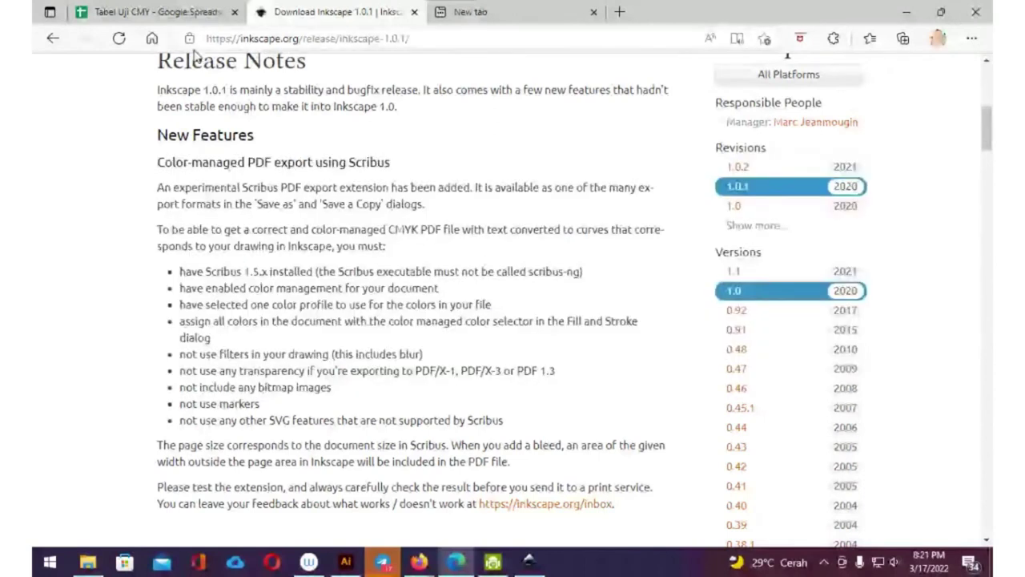
Step: Glance at the spreadsheet and release notes tabs, then bring Inkscape back to front
left_click(160, 12)
key("ctrl+Tab")
key("ctrl+shift+Tab")
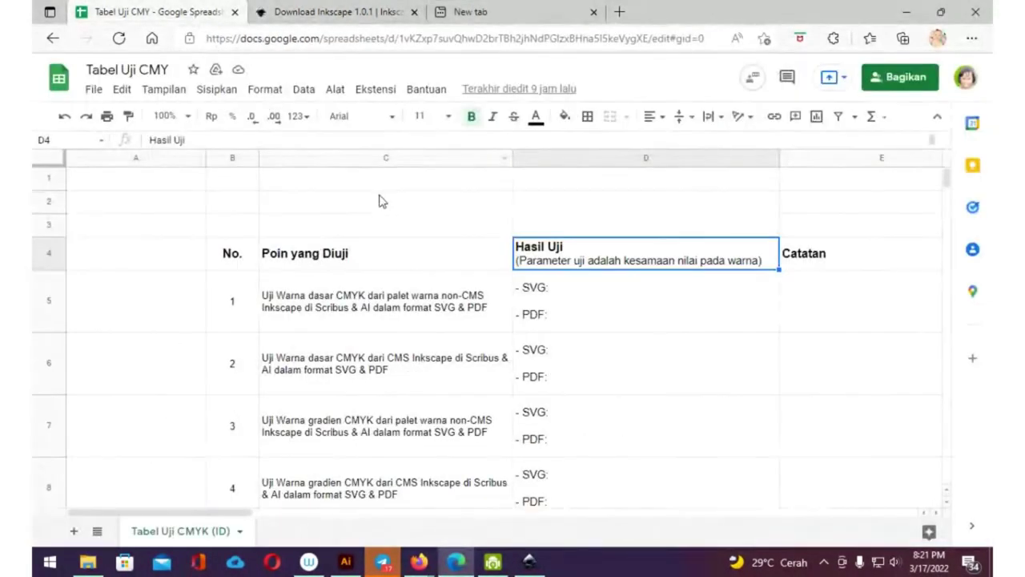
key("ctrl+Tab")
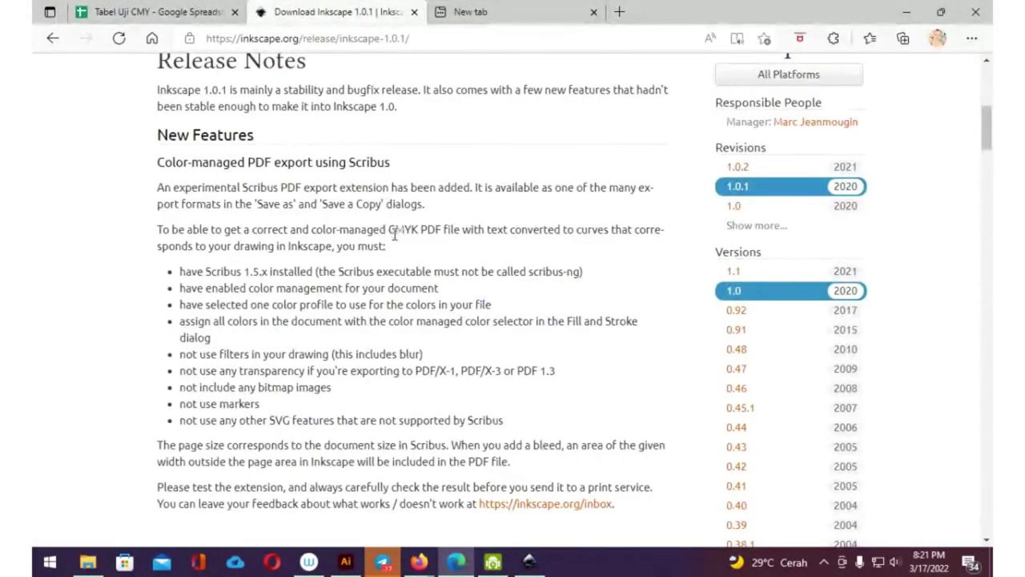
key("alt+Tab")
left_click(45, 26)
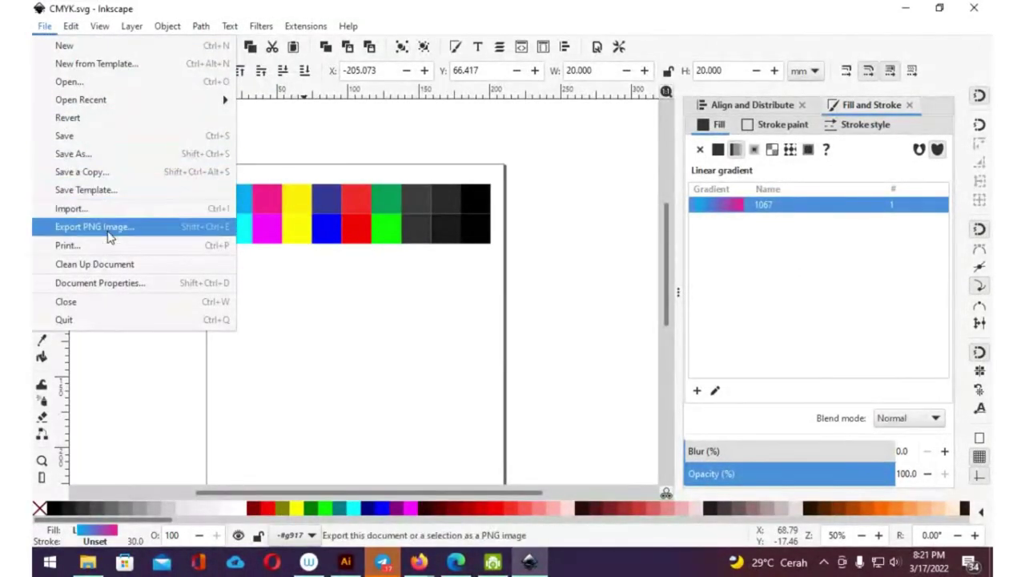
Step: Save the swatch page as CMYK.pdf in Scribus CMYK PDF format, accepting the export settings
left_click(111, 162)
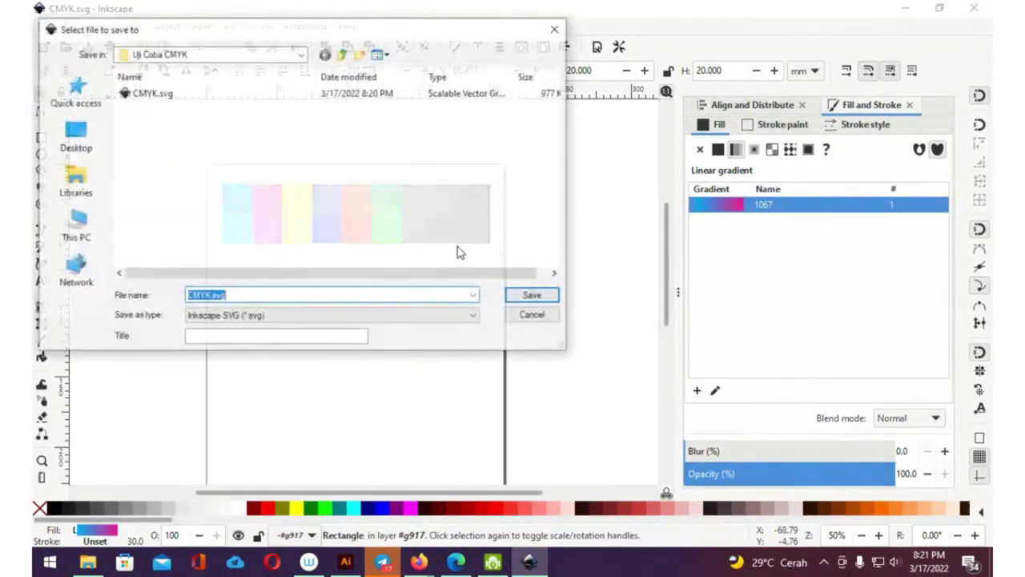
left_click(449, 315)
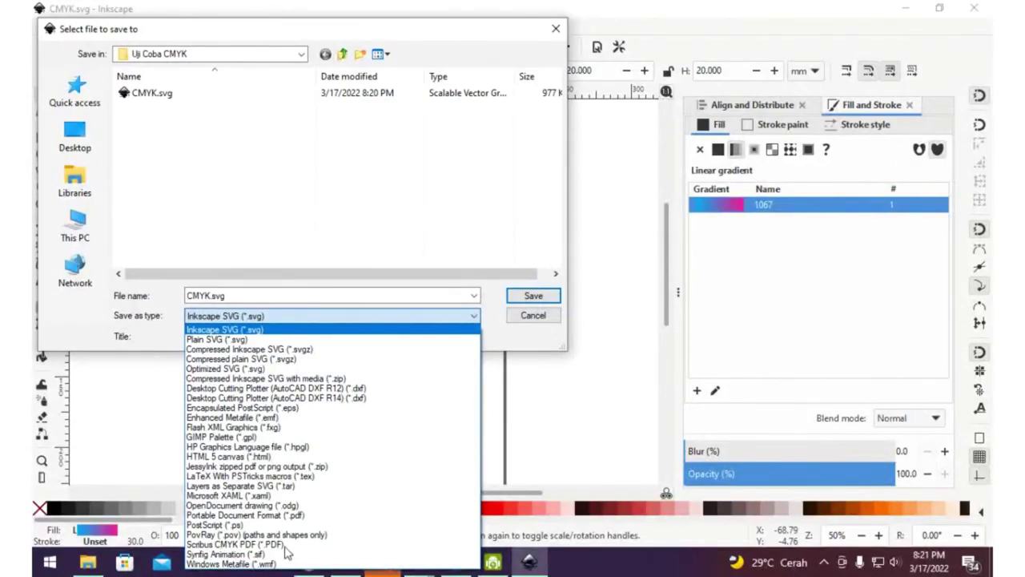
left_click(280, 545)
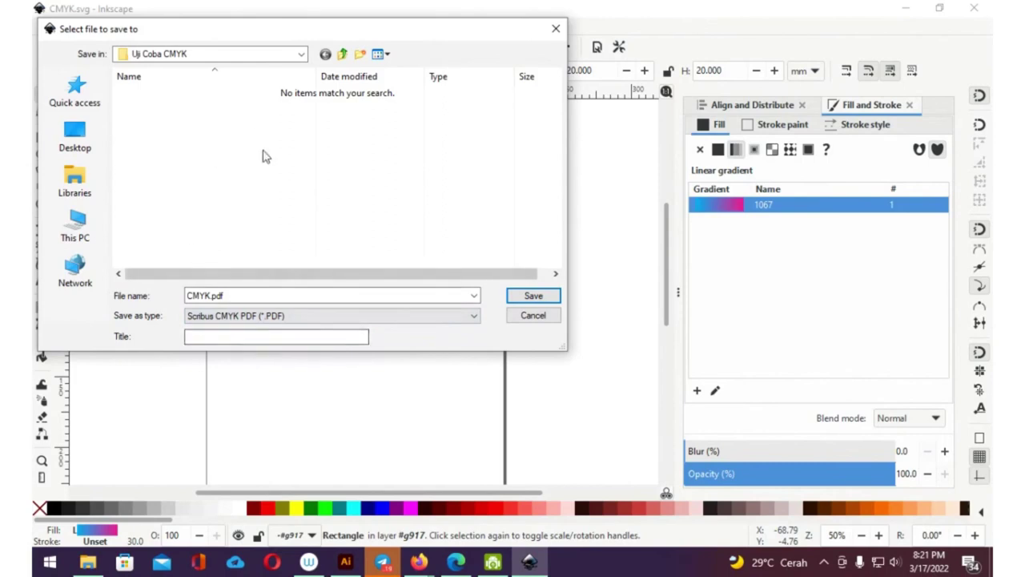
left_click(534, 296)
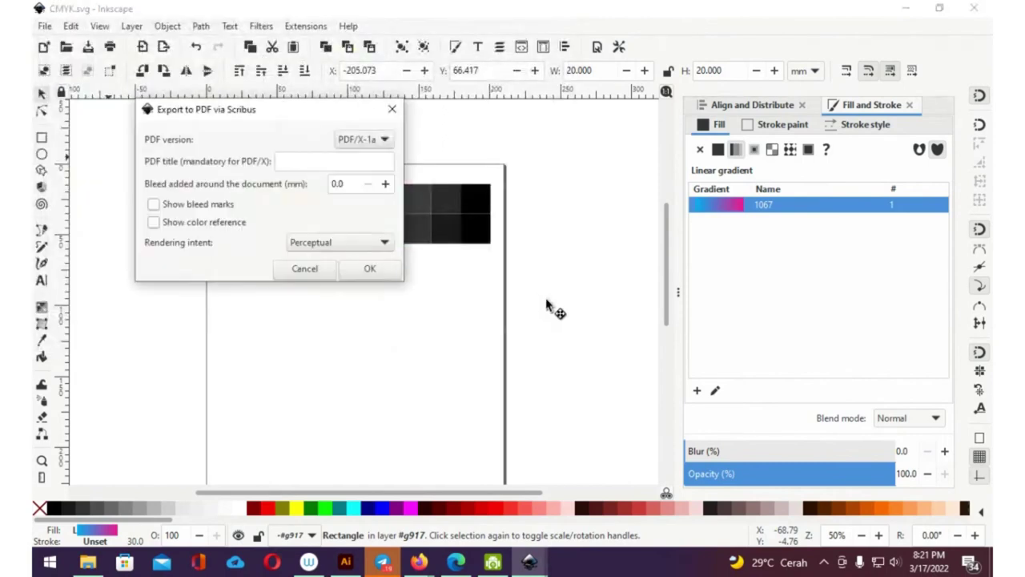
left_click(371, 270)
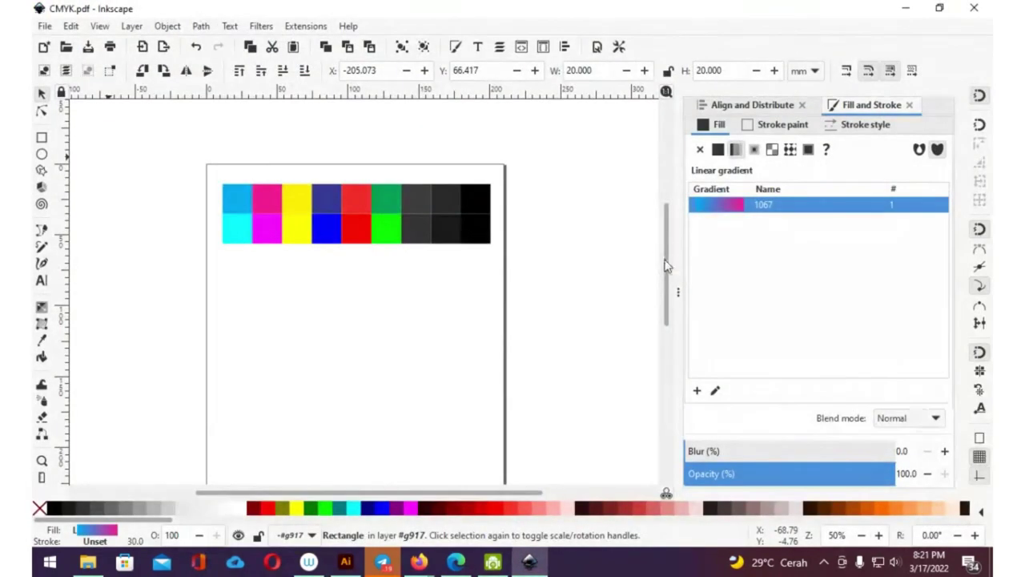
key("ctrl+s")
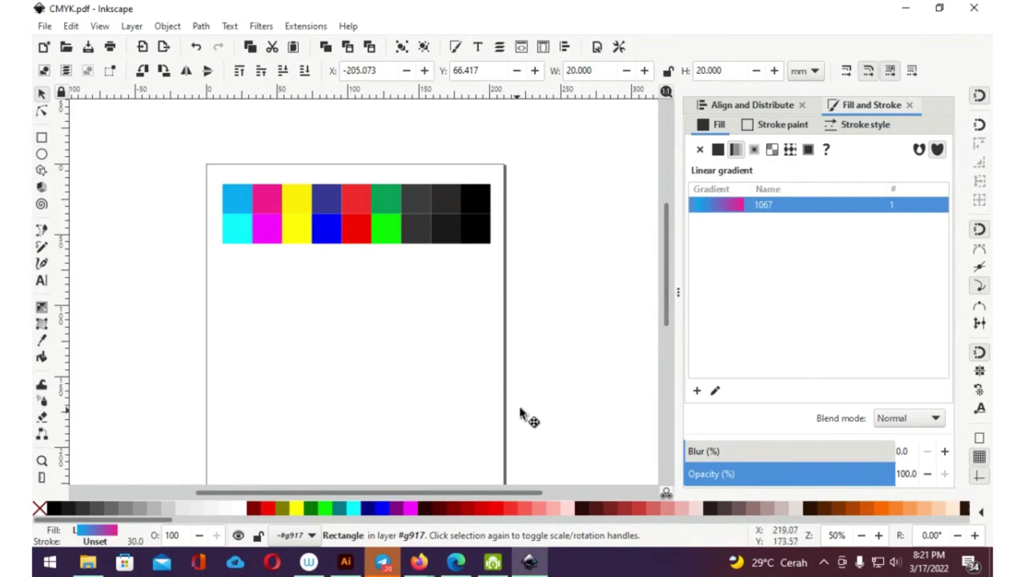
Step: Open CMYK.svg from the test folder in Scribus 1.5.7 using Open with
left_click(88, 561)
left_click(301, 142)
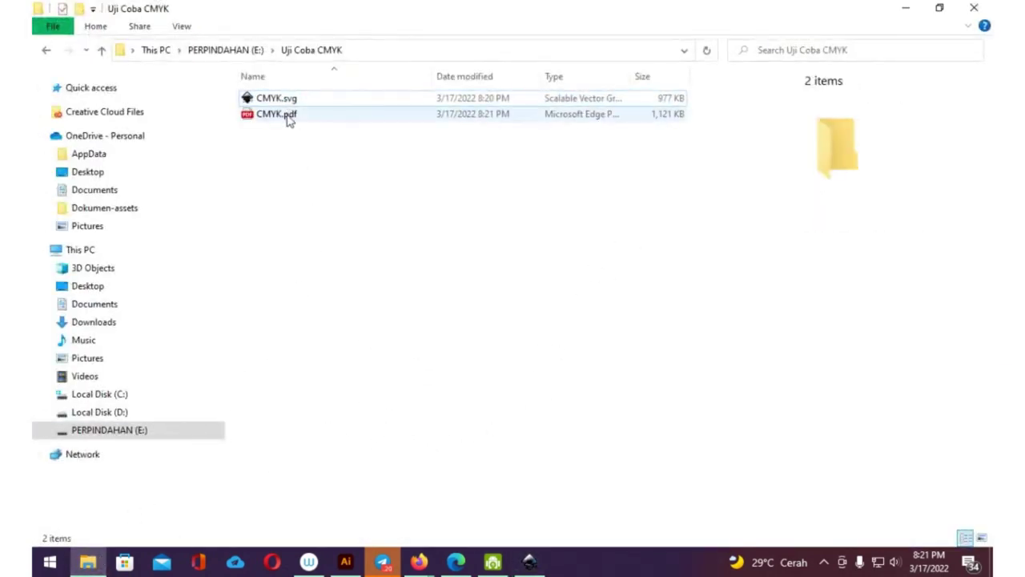
left_click(275, 119)
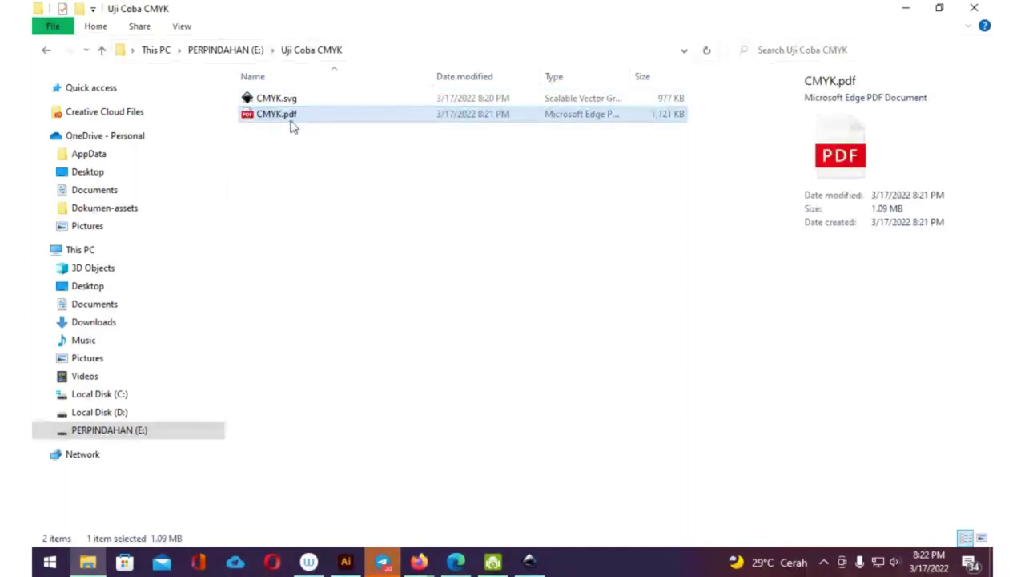
left_click(285, 100)
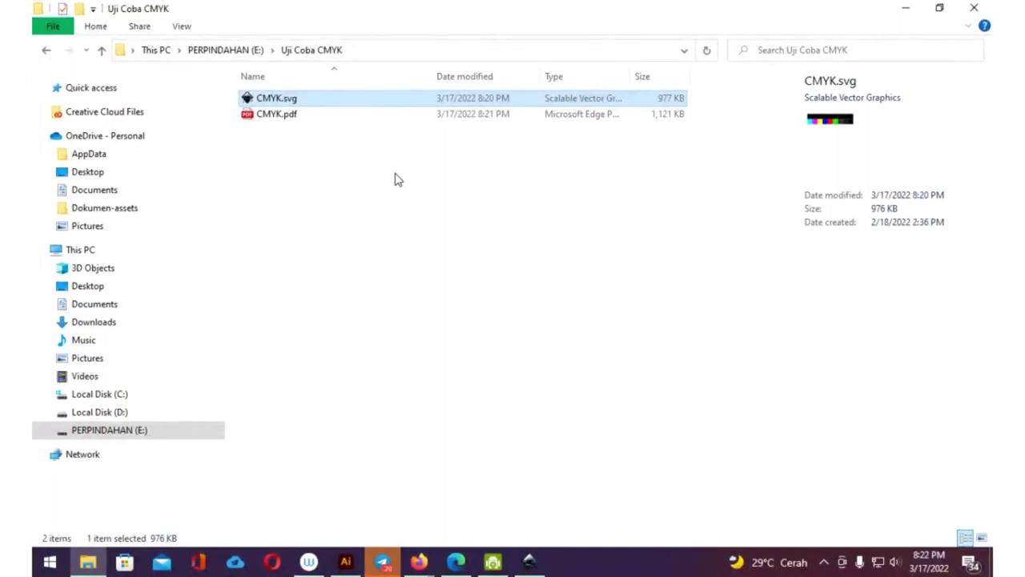
double_click(339, 101)
right_click(339, 100)
mouse_move(384, 192)
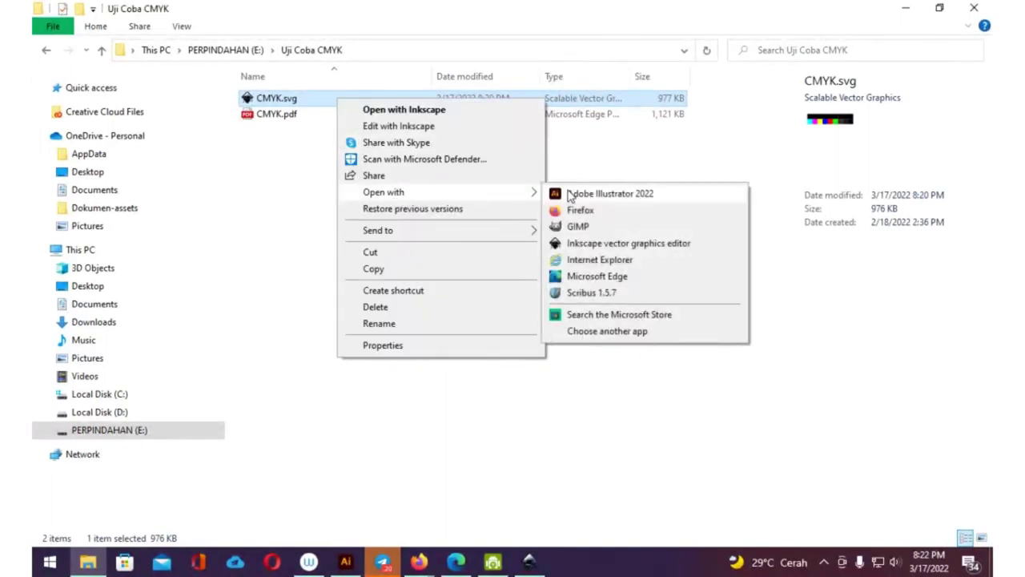
left_click(579, 294)
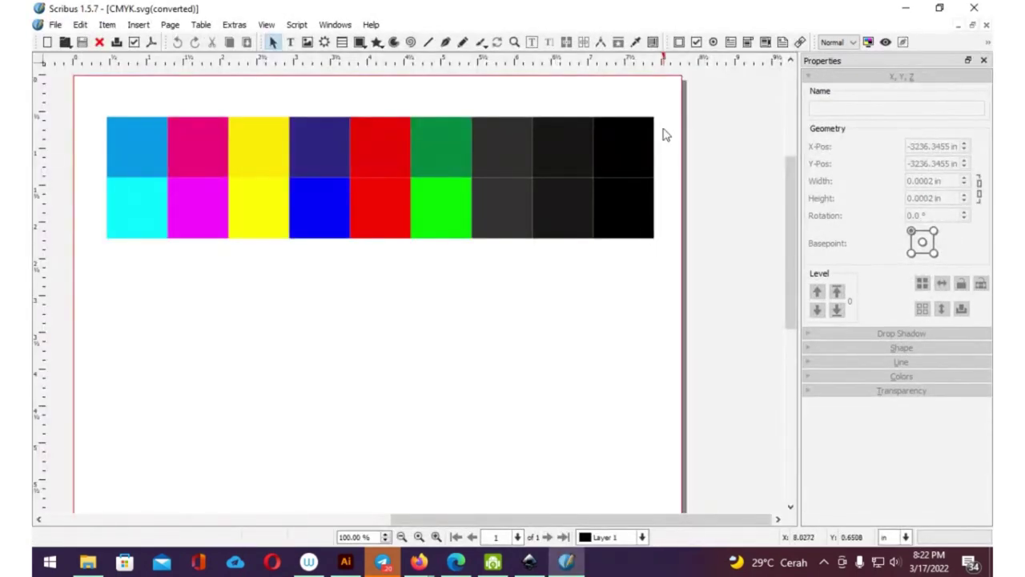
Step: Glance at CMYK.pdf in Inkscape, then return to the Scribus document
left_click(529, 561)
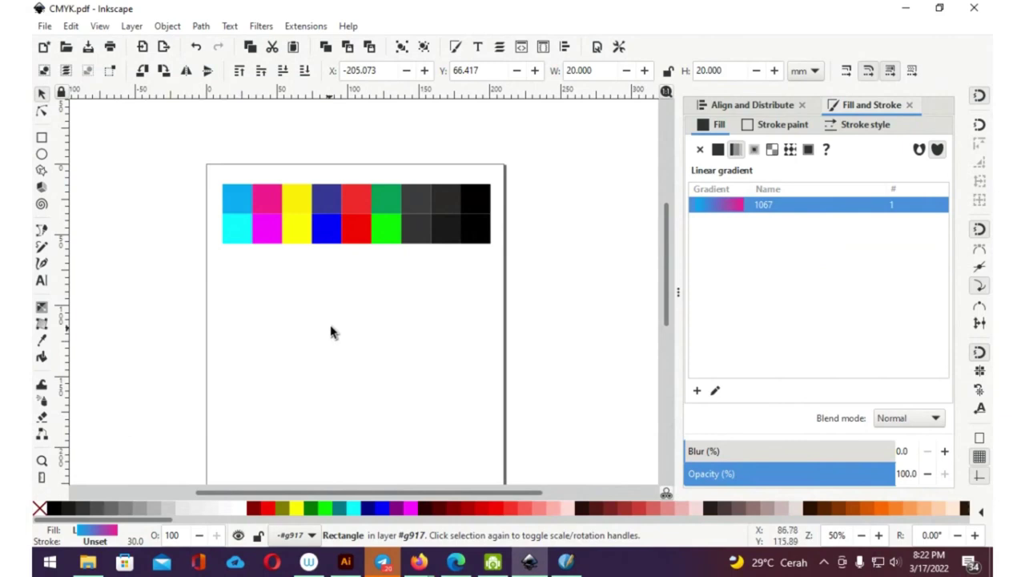
key("alt+Tab")
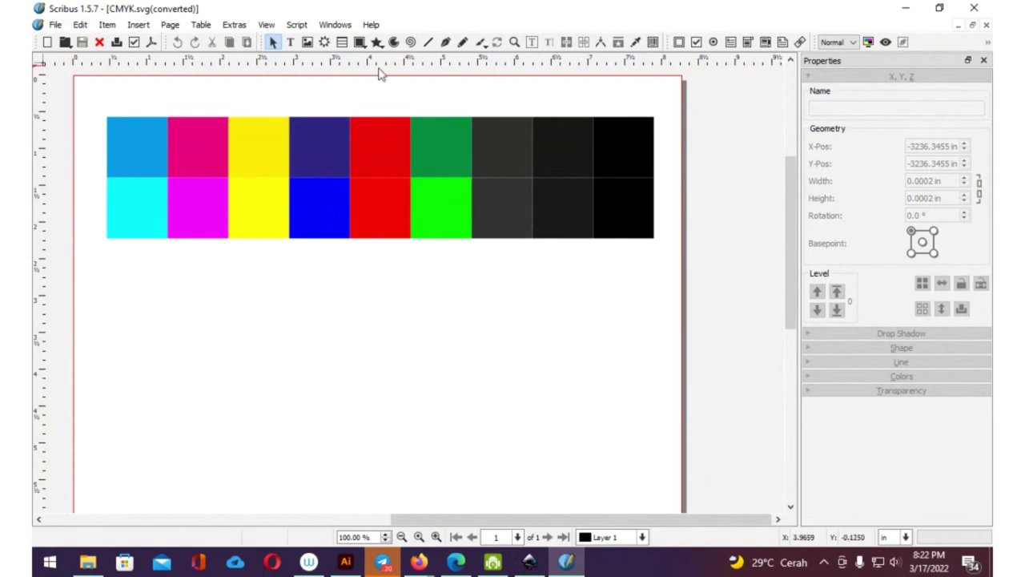
Step: Ungroup the imported swatch chart into separate squares and select the top-left blue one
left_click(609, 210)
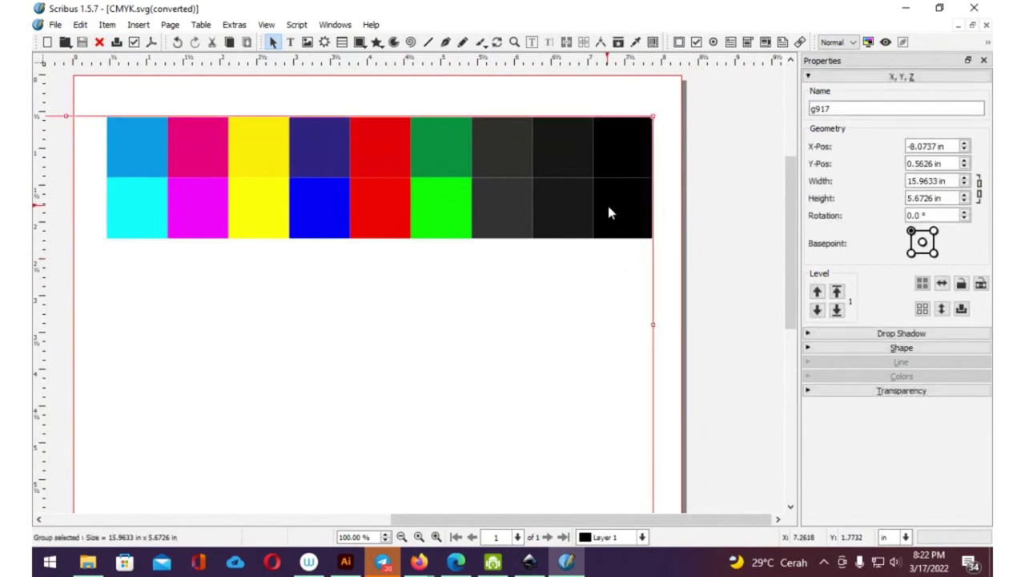
right_click(290, 160)
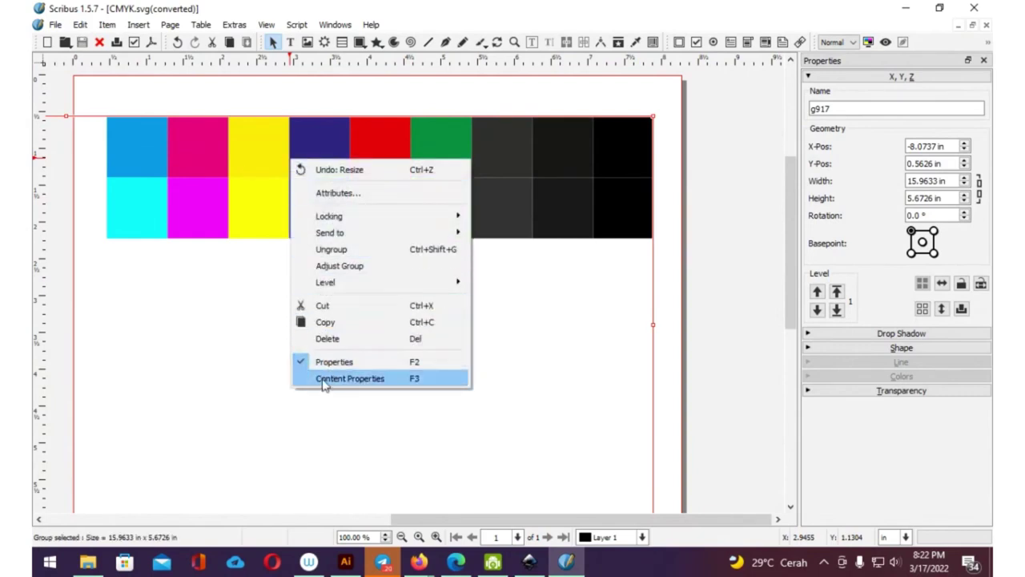
left_click(331, 250)
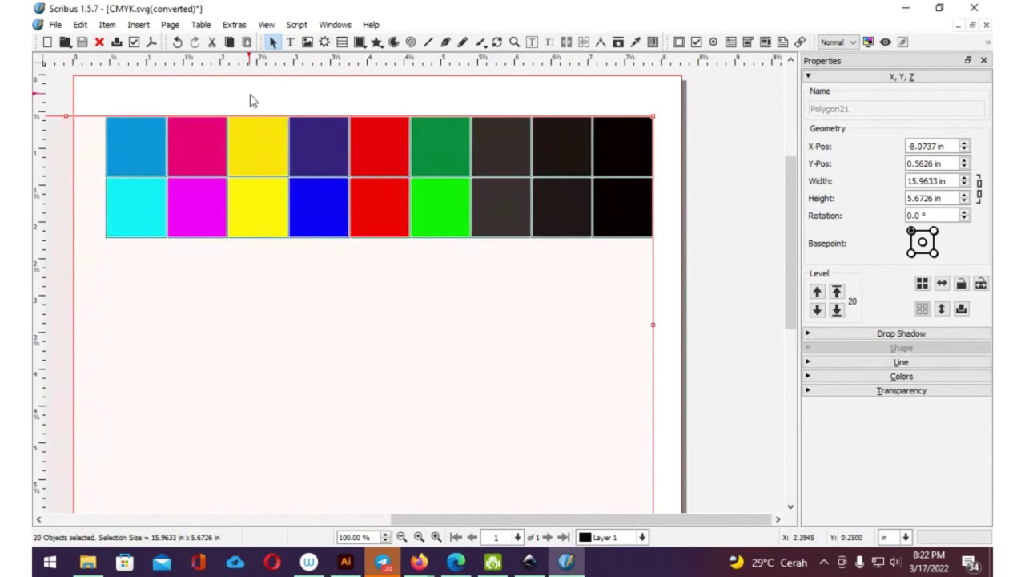
left_click(250, 98)
left_click(149, 151)
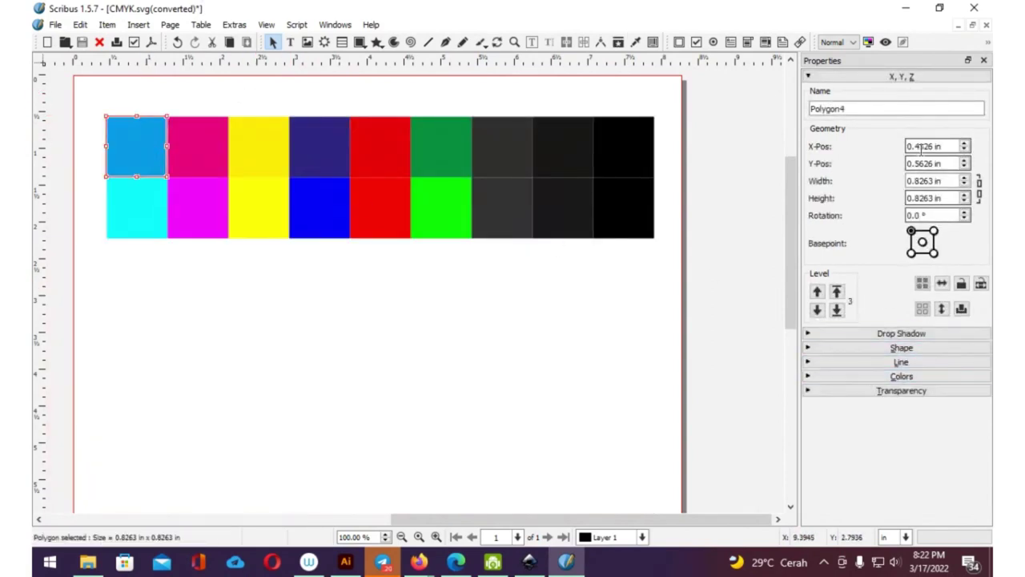
Step: Compare blue (FromSVG#ff000000) and cyan (FromSVG#00ffff) square fills, then marquee-select the top row
left_click(807, 380)
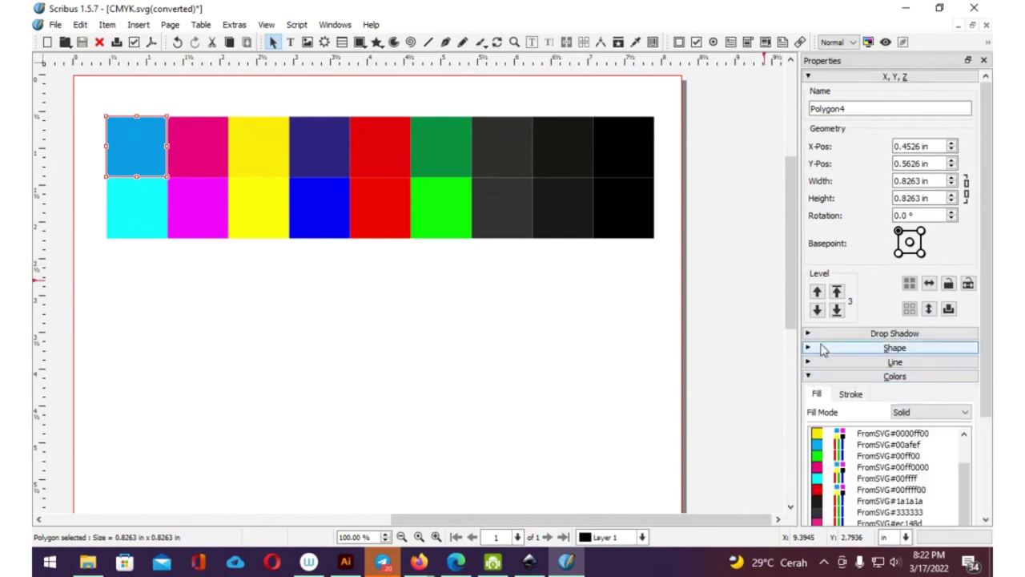
scroll(879, 223, "down", 3)
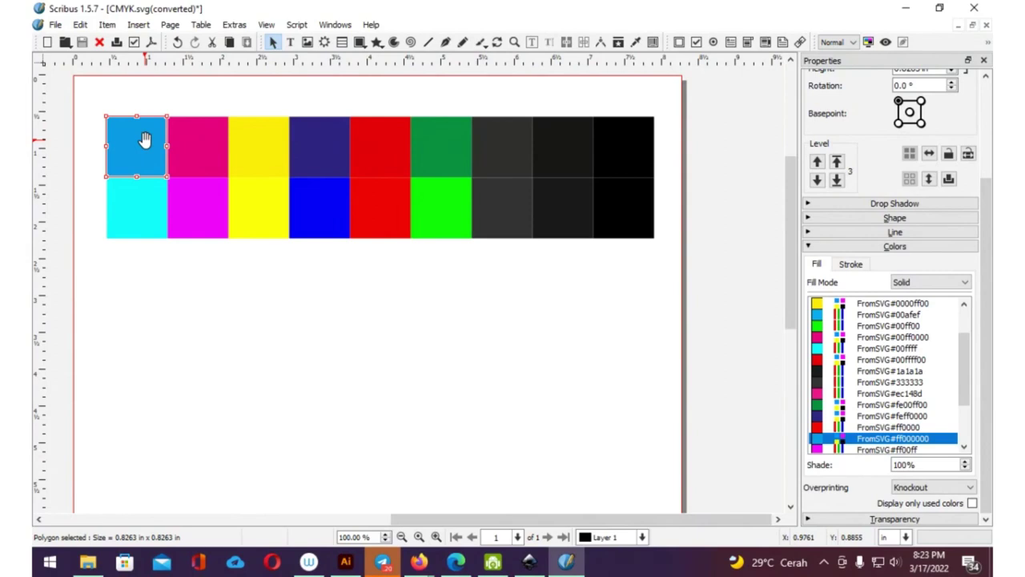
left_click(140, 205)
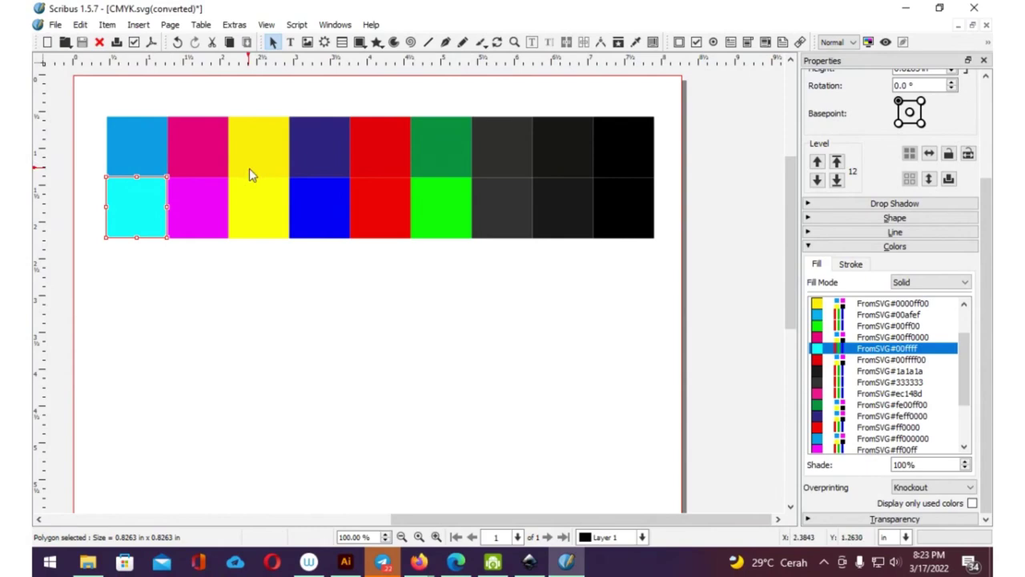
left_click(133, 158)
left_click(132, 217)
left_click(142, 153)
left_click(141, 198)
left_click(140, 144)
left_click(141, 208)
left_click(144, 142)
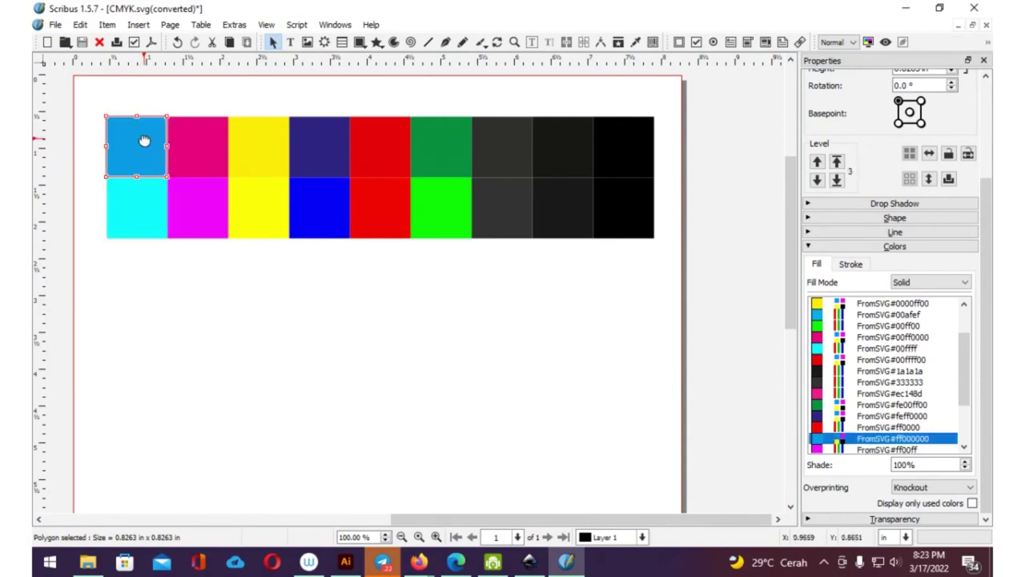
left_click(145, 199)
mouse_move(88, 90)
left_mouse_down()
mouse_move(681, 182)
mouse_move(686, 198)
left_mouse_up()
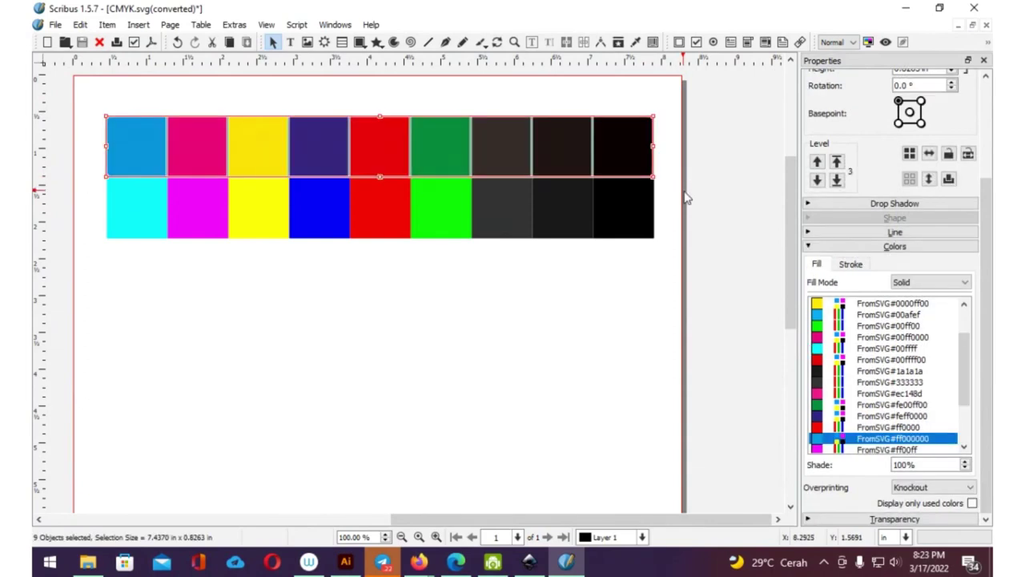
Step: Check each top-row swatch's imported fill, ending with the black square using FromSVG#ffffffff
left_click(657, 172)
left_click(196, 156)
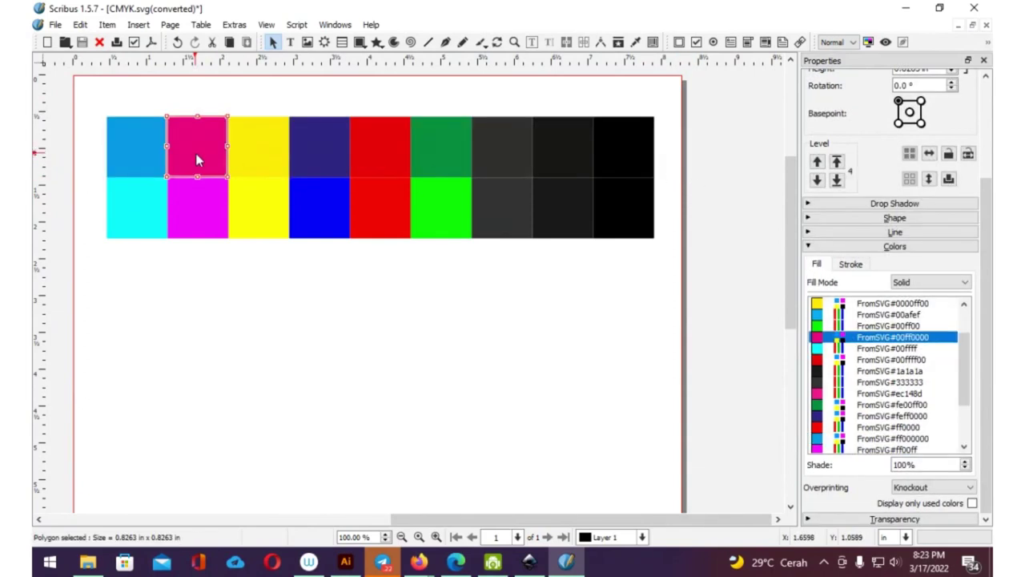
left_click(277, 151)
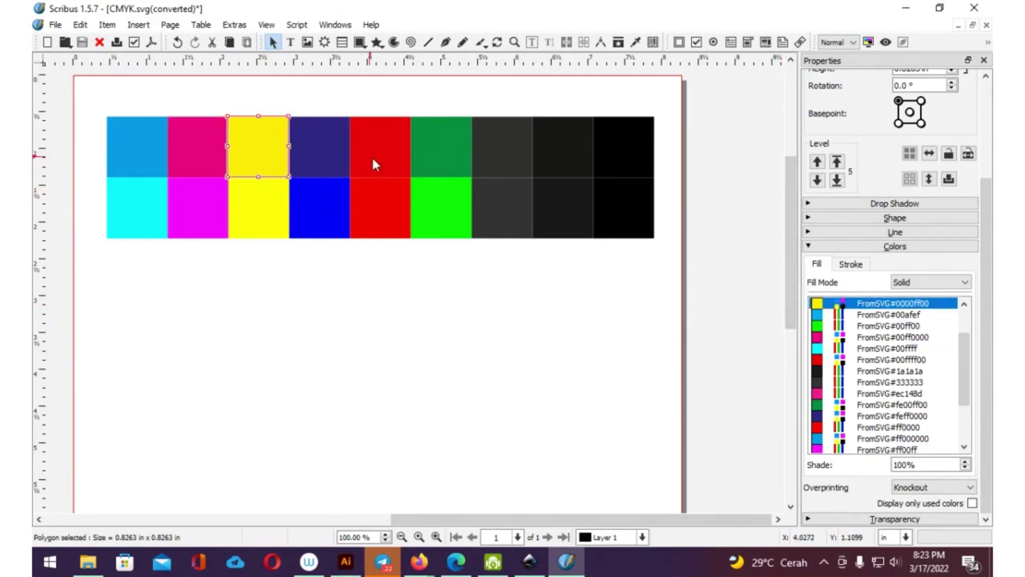
left_click(332, 145)
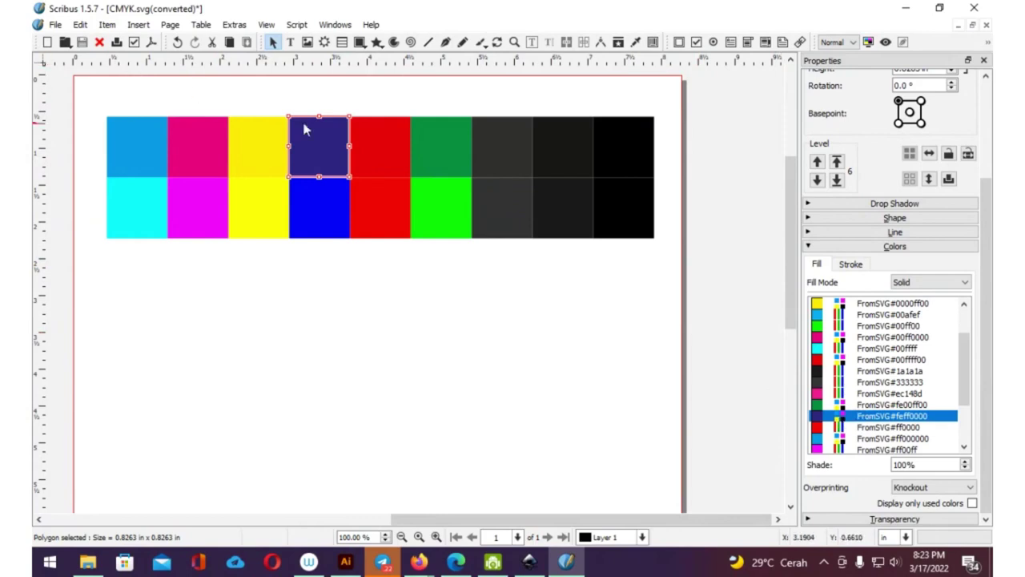
left_click(377, 147)
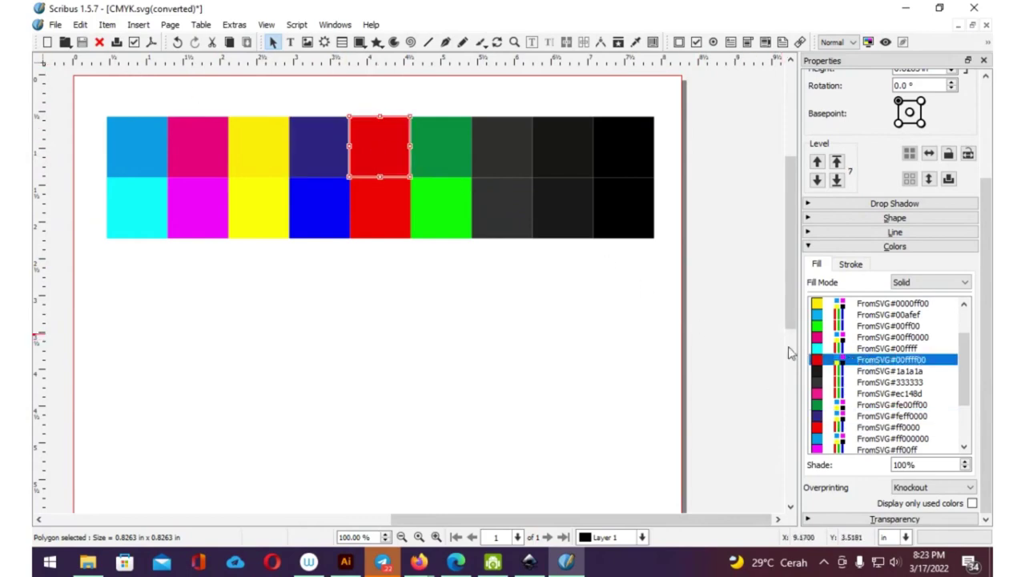
left_click(439, 145)
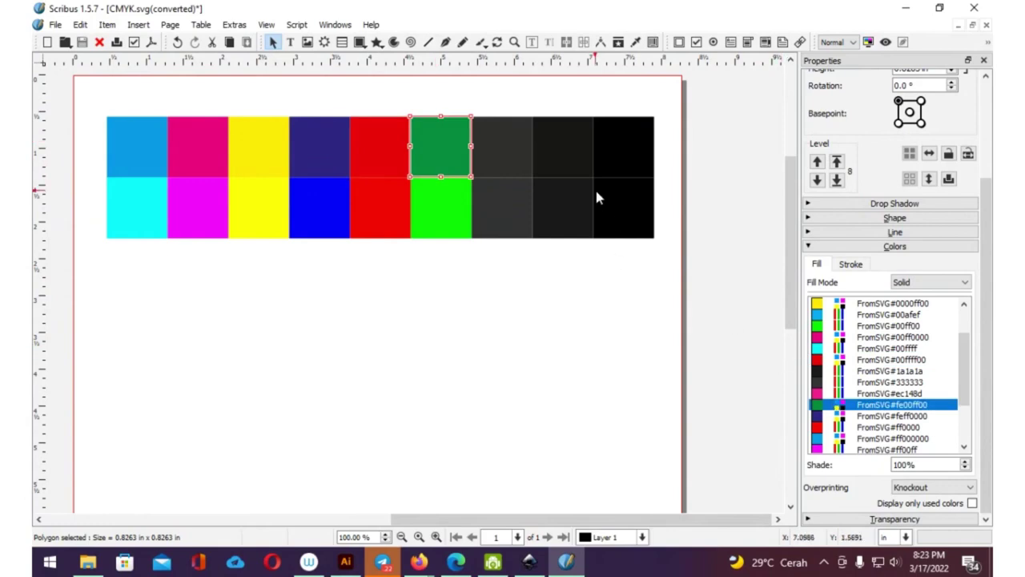
left_click(488, 144)
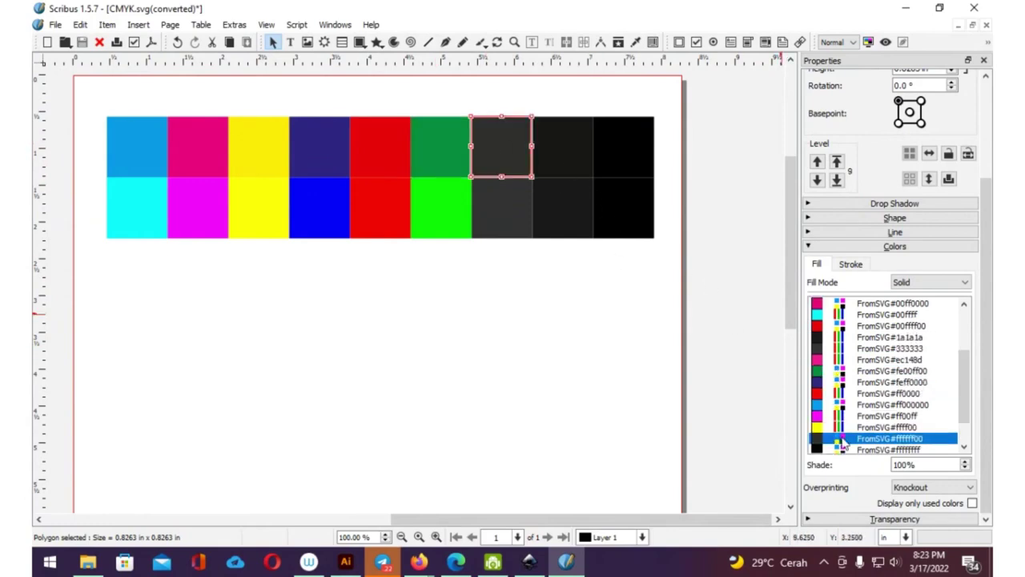
left_click(551, 143)
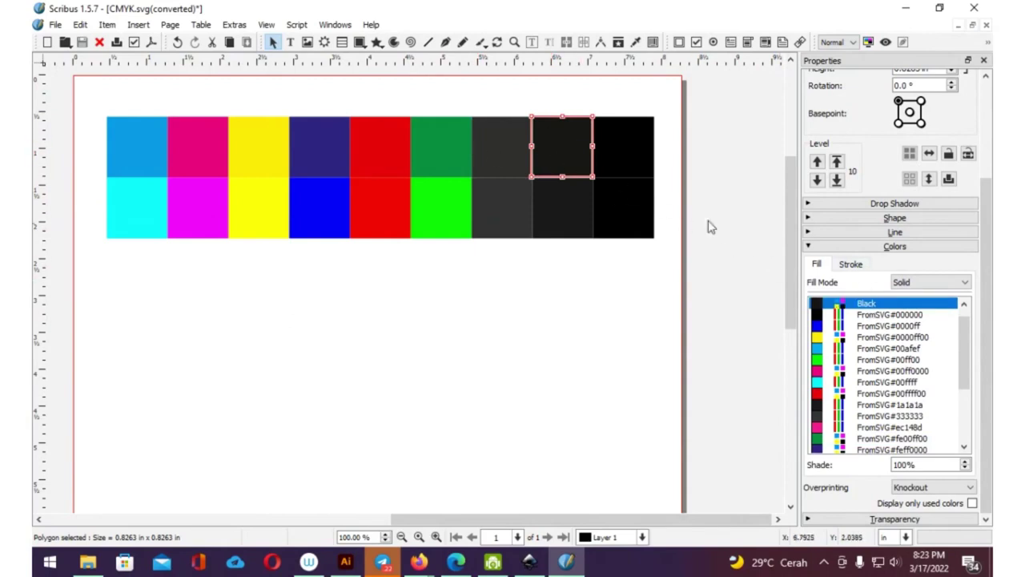
left_click(641, 164)
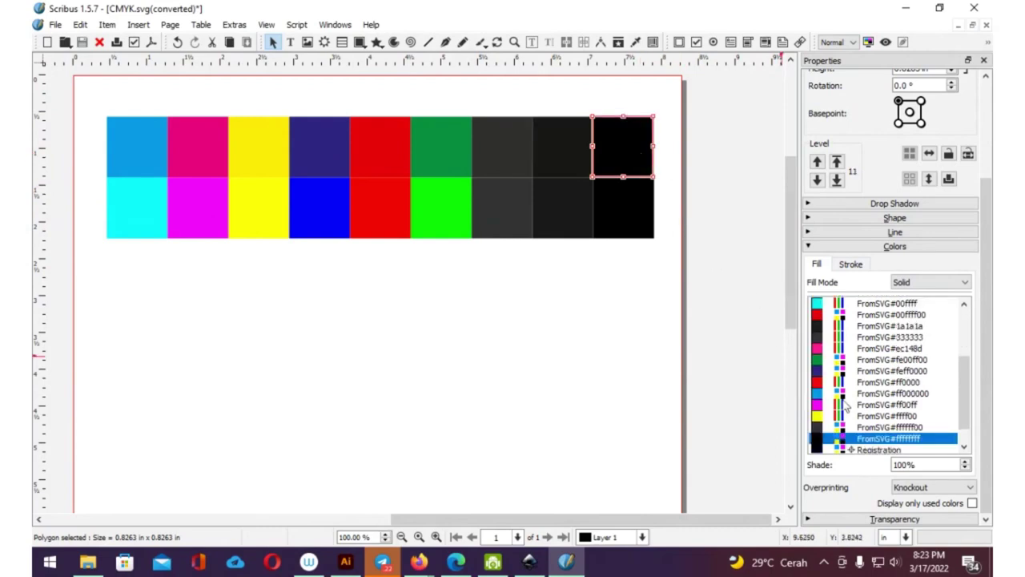
Step: Check each bottom-row swatch's fill, from cyan through blue FromSVG#0000ff to black FromSVG#000000
left_click(159, 207)
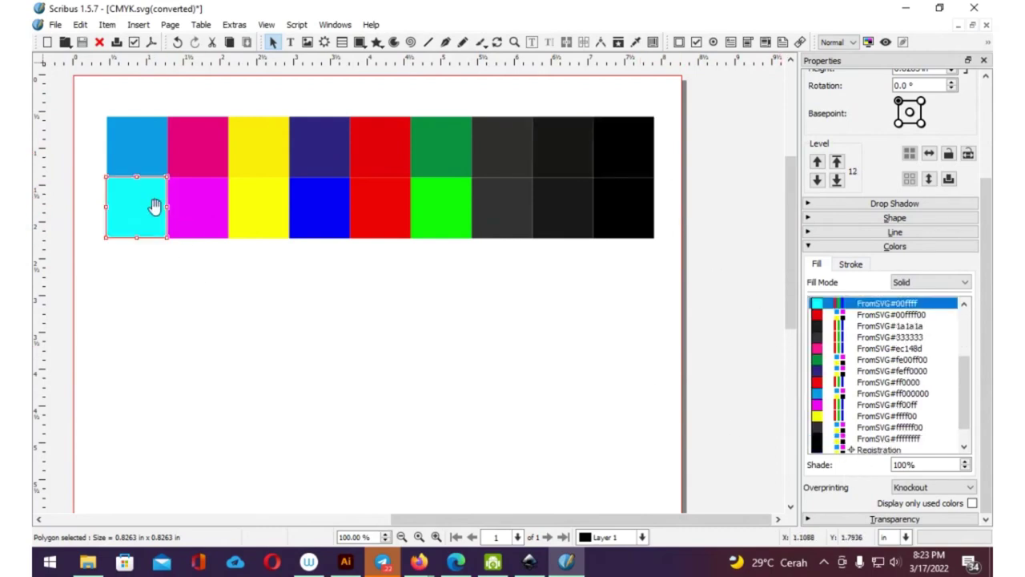
left_click(213, 211)
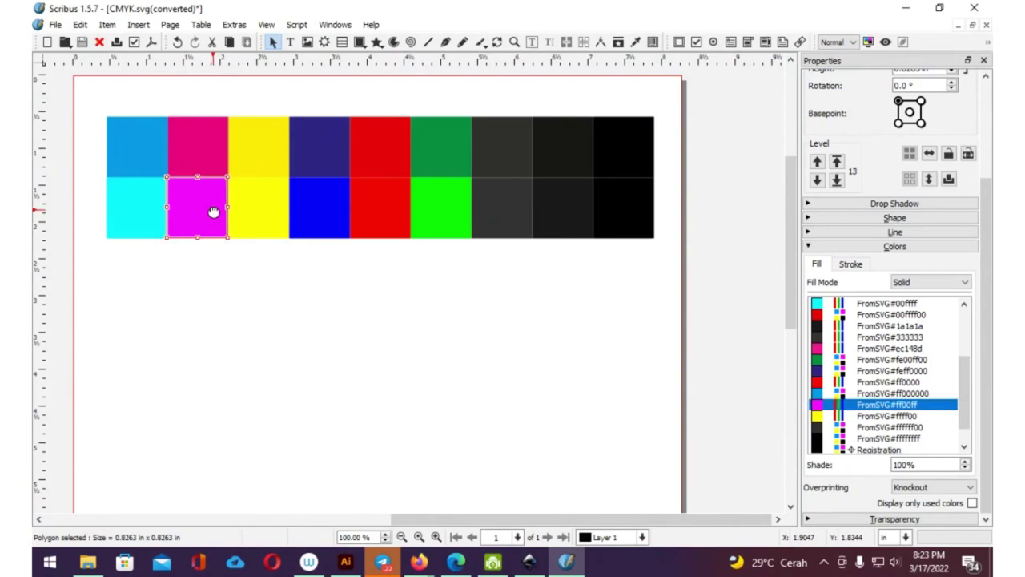
left_click(274, 182)
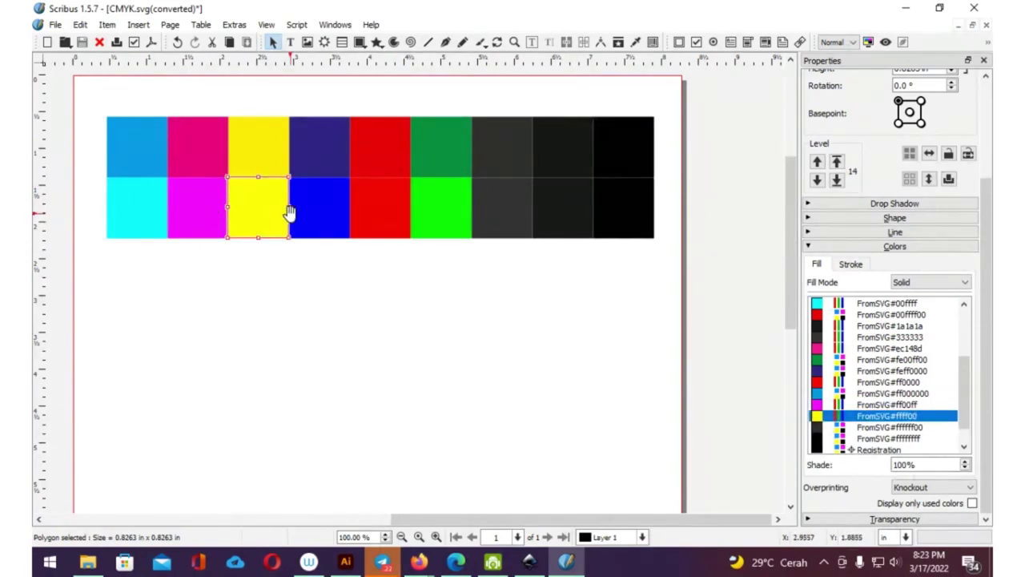
left_click(314, 220)
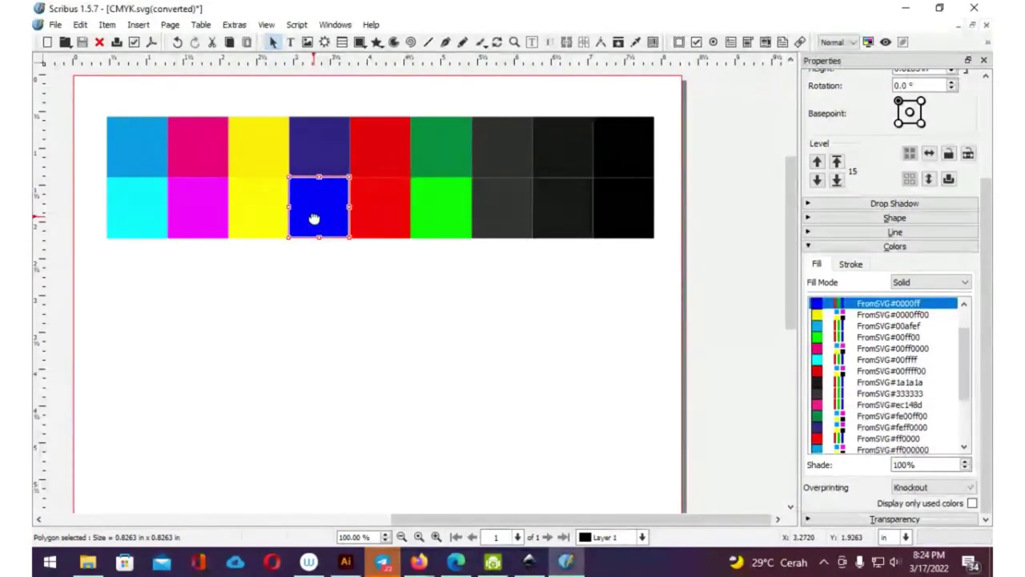
left_click(380, 221)
left_click(453, 231)
left_click(517, 227)
left_click(563, 231)
left_click(633, 233)
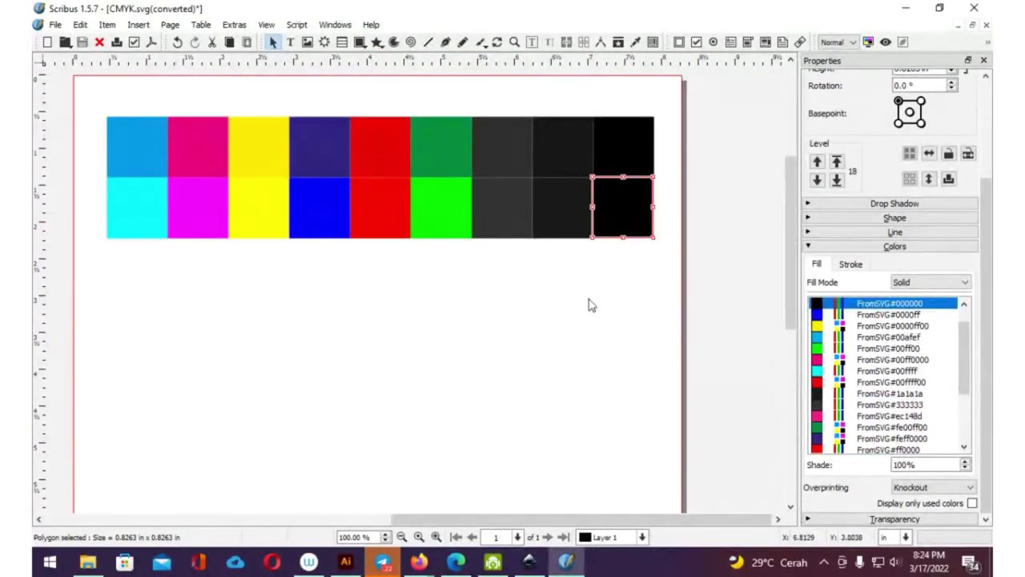
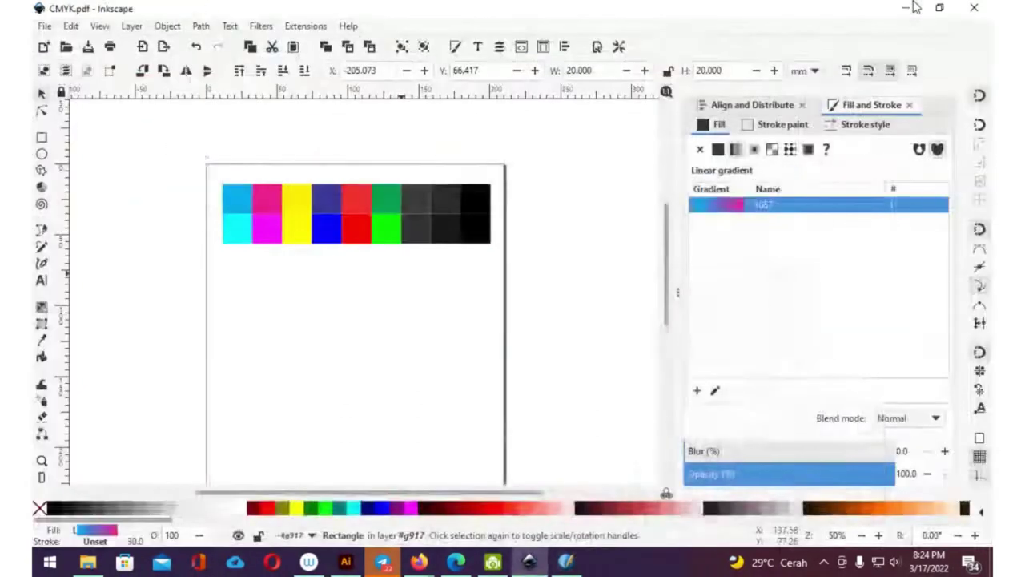
Step: Open CMYK.pdf from the Uji Coba CMYK folder with Scribus 1.5.7 via Open with
left_click(88, 561)
left_click(280, 115)
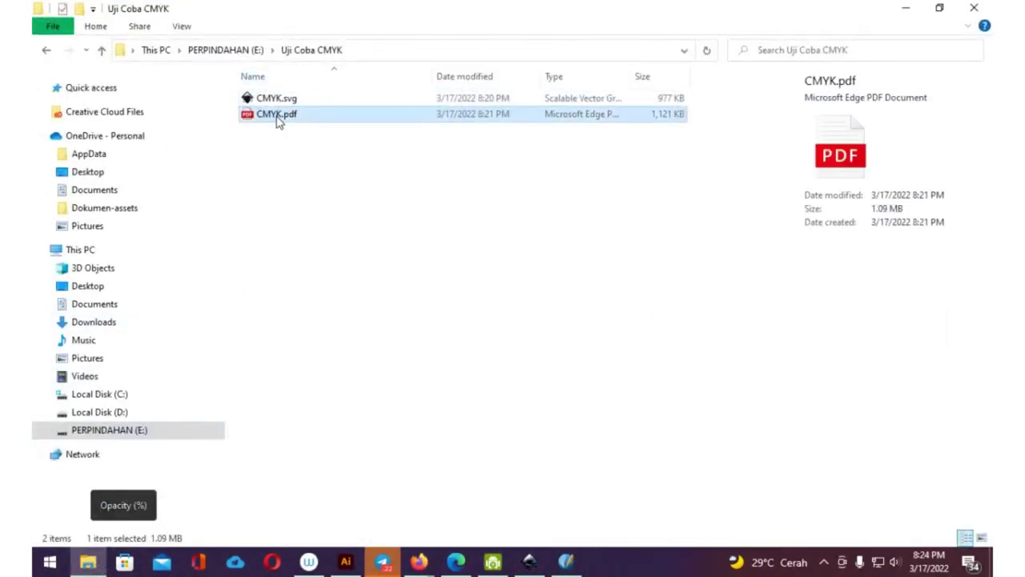
right_click(278, 120)
mouse_move(323, 253)
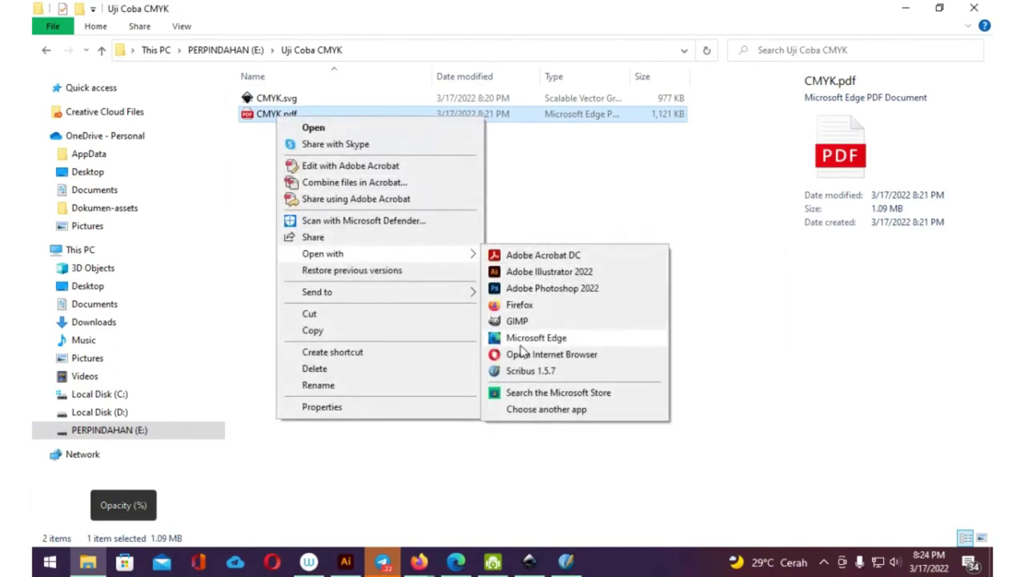
left_click(520, 371)
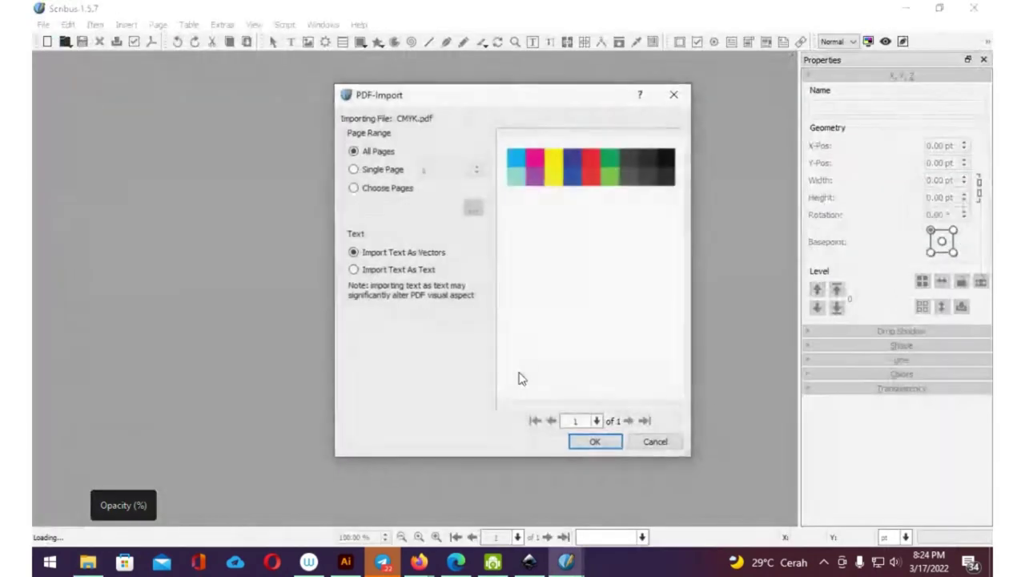
Step: Import all pages of CMYK.pdf, select the imported chart group and bring it into view
left_click(597, 443)
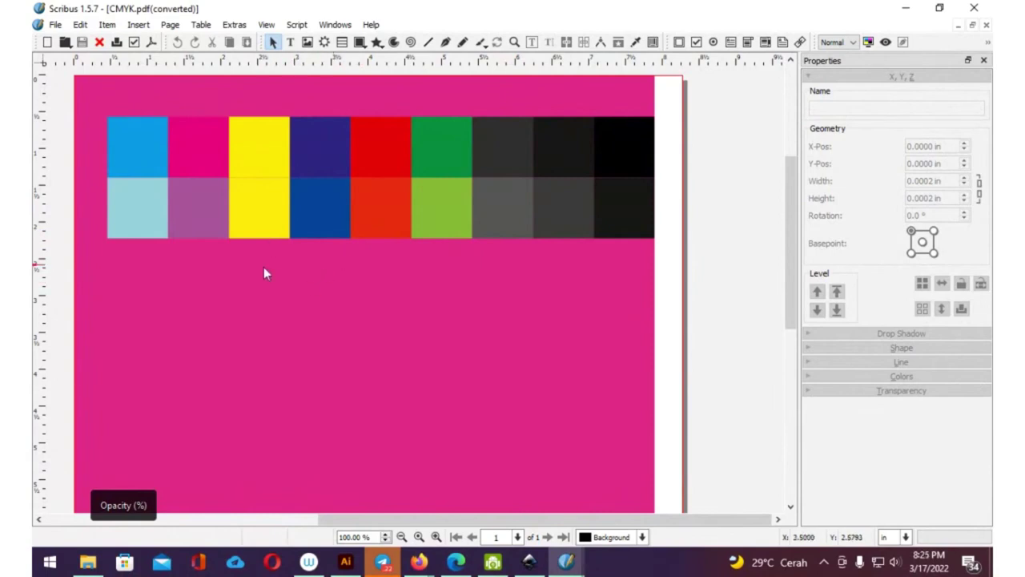
left_click(270, 298)
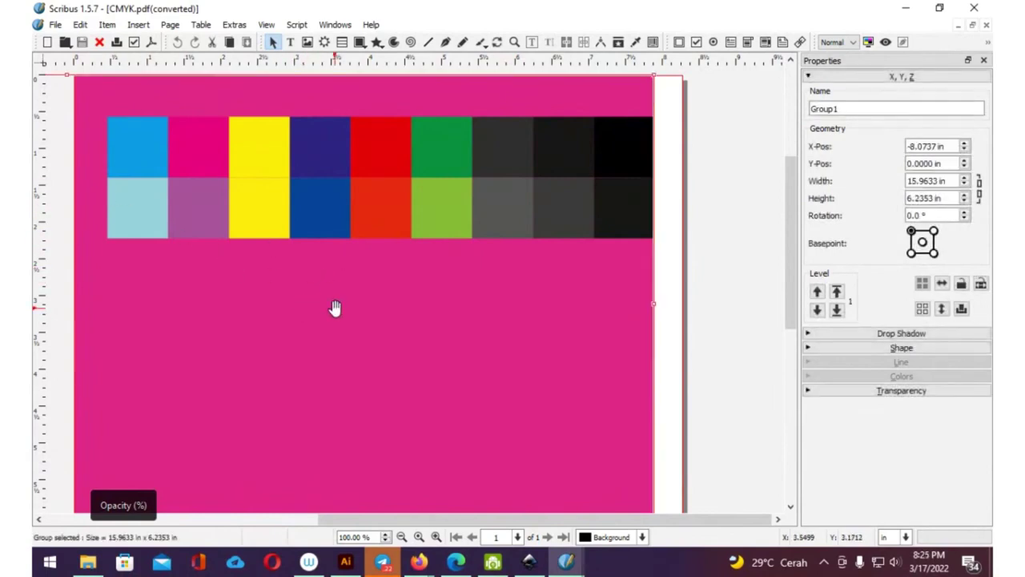
left_click_drag(334, 308, 584, 249)
scroll(553, 273, "down", 2)
scroll(521, 241, "down", 4)
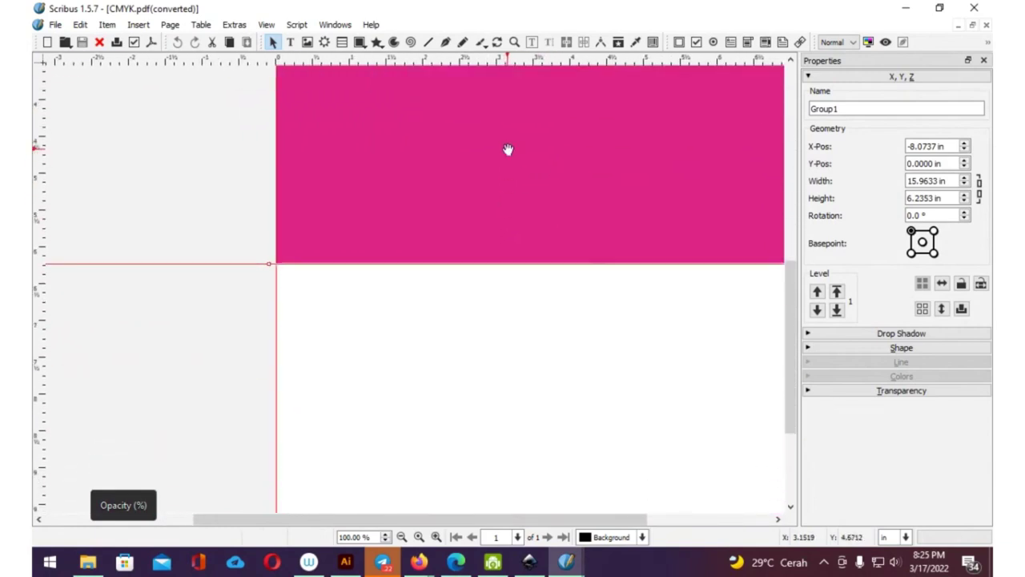
scroll(506, 176, "down", 1)
scroll(504, 196, "down", 2)
left_click_drag(505, 191, 723, 518)
mouse_move(545, 390)
left_mouse_down()
mouse_move(366, 346)
mouse_move(523, 424)
left_mouse_up()
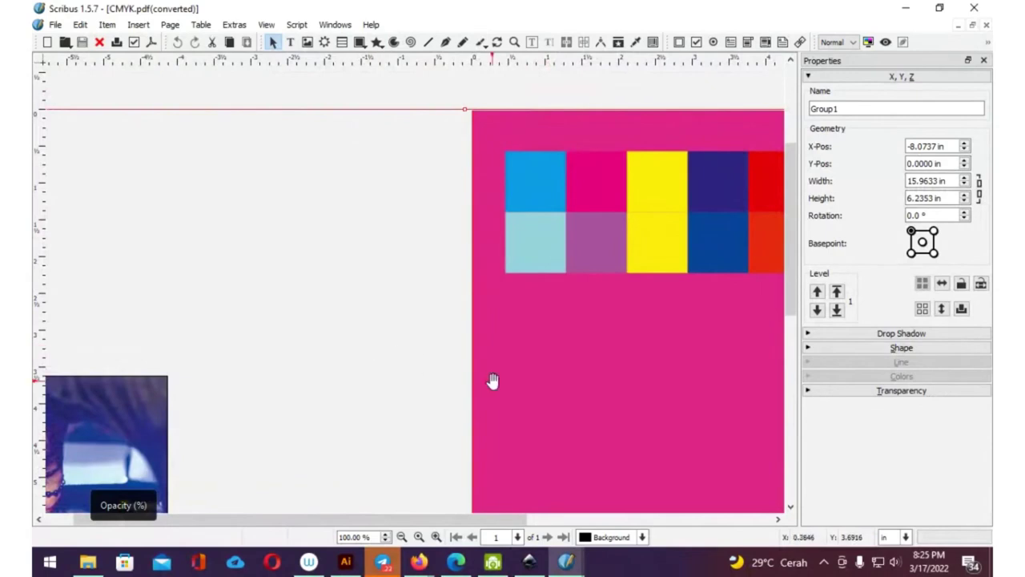
Step: Ungroup the chart into separate swatches and look over the swatch rows on the purple page
right_click(516, 347)
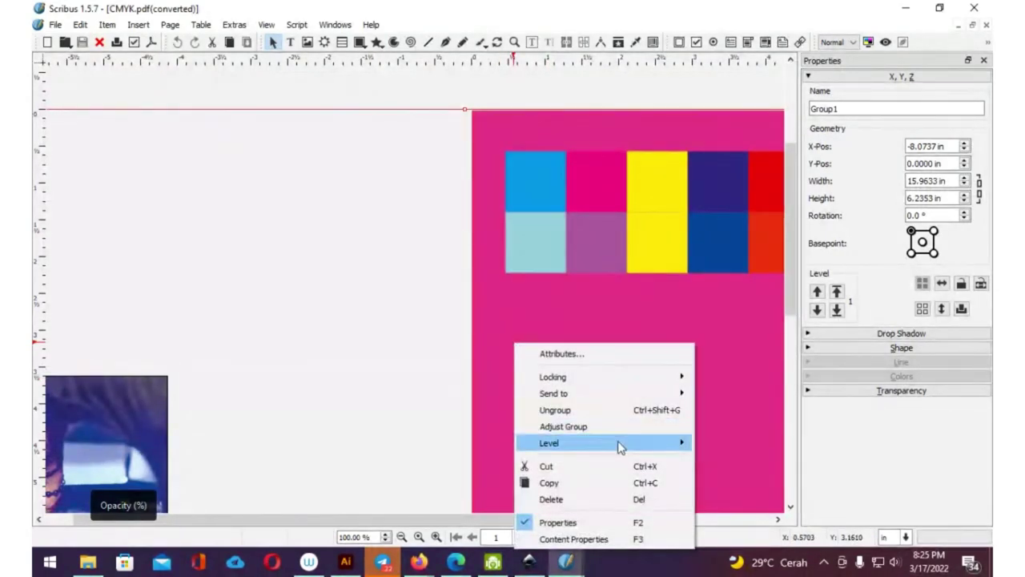
left_click(737, 496)
left_click(488, 120)
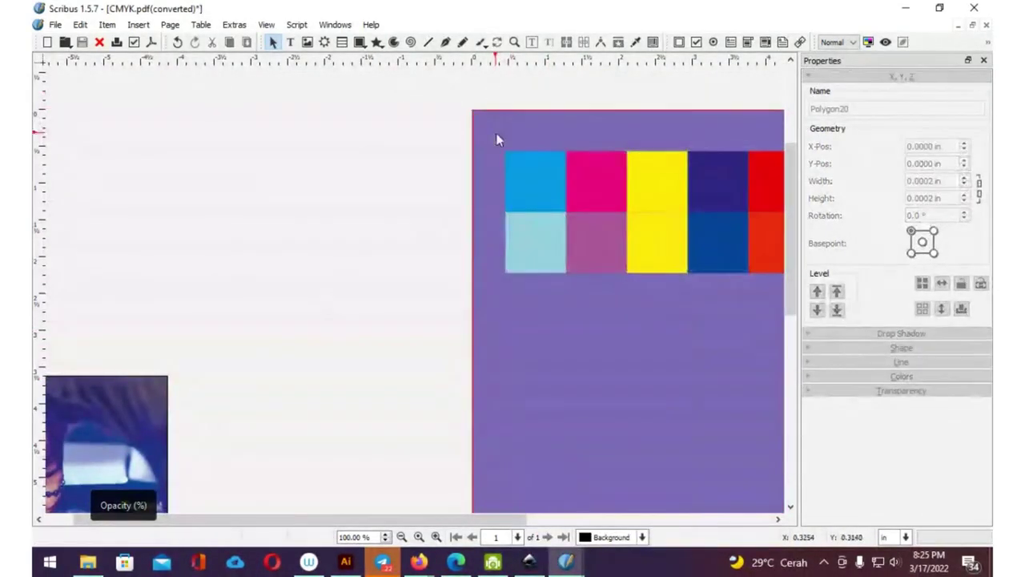
left_click_drag(657, 274, 330, 253)
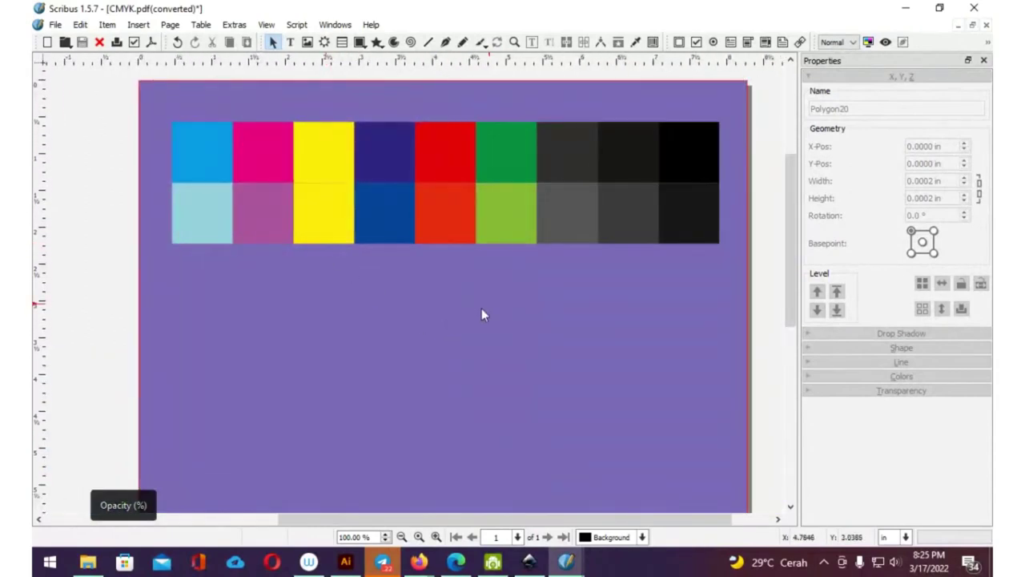
scroll(621, 271, "down", 1)
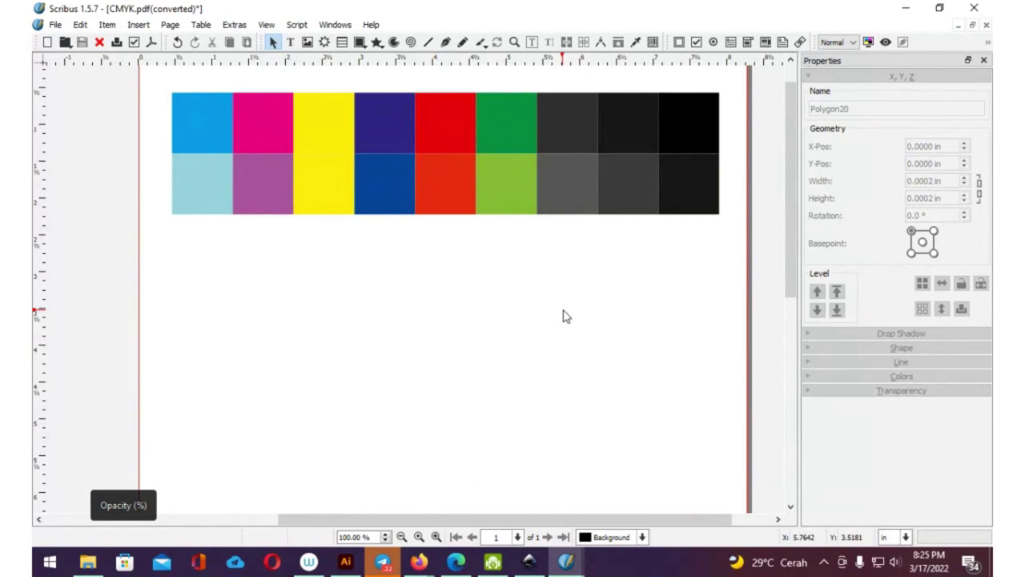
key("ctrl+z")
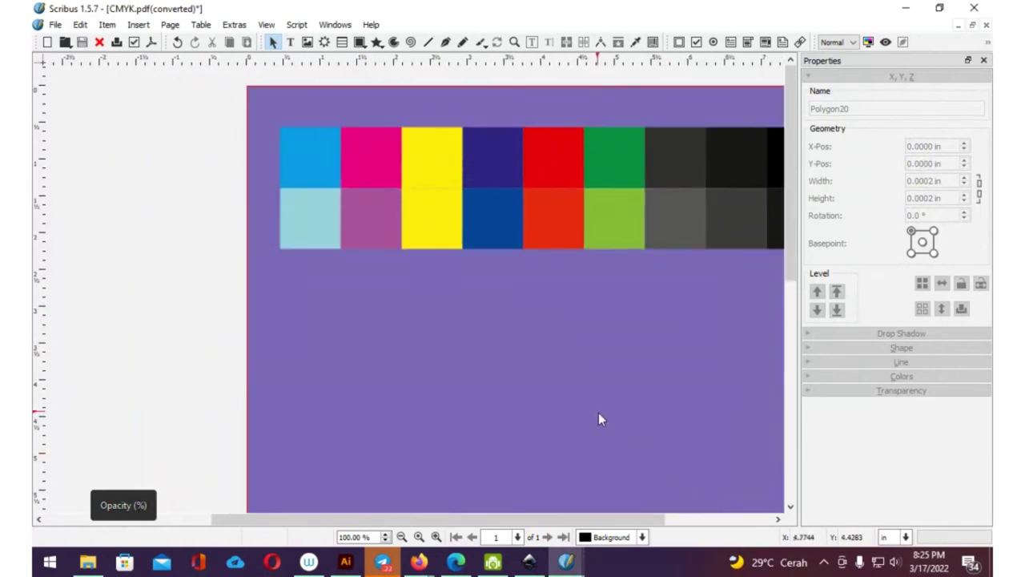
scroll(520, 351, "down", 1, "ctrl")
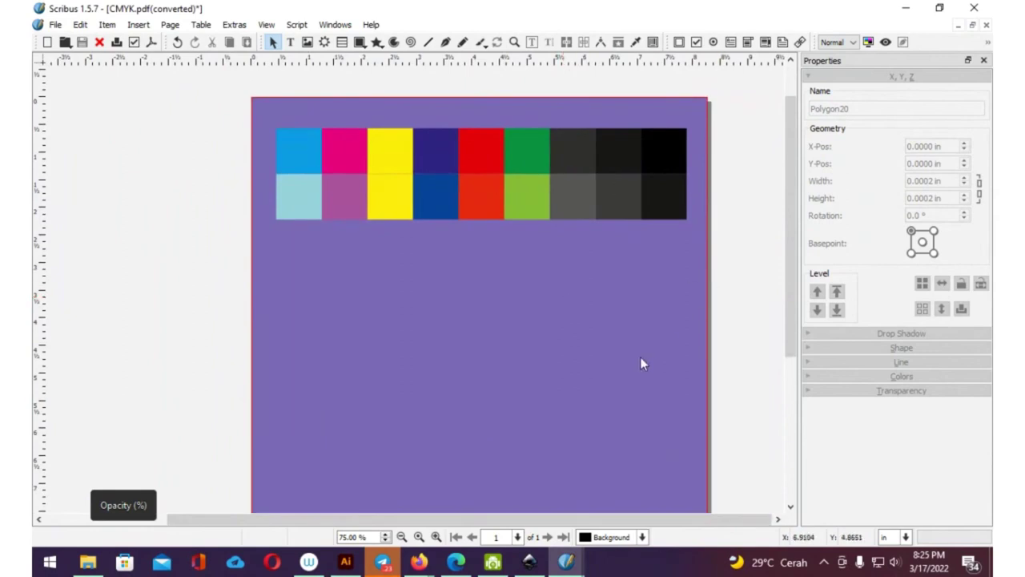
scroll(629, 264, "down", 3)
scroll(621, 321, "up", 3)
scroll(608, 400, "up", 2)
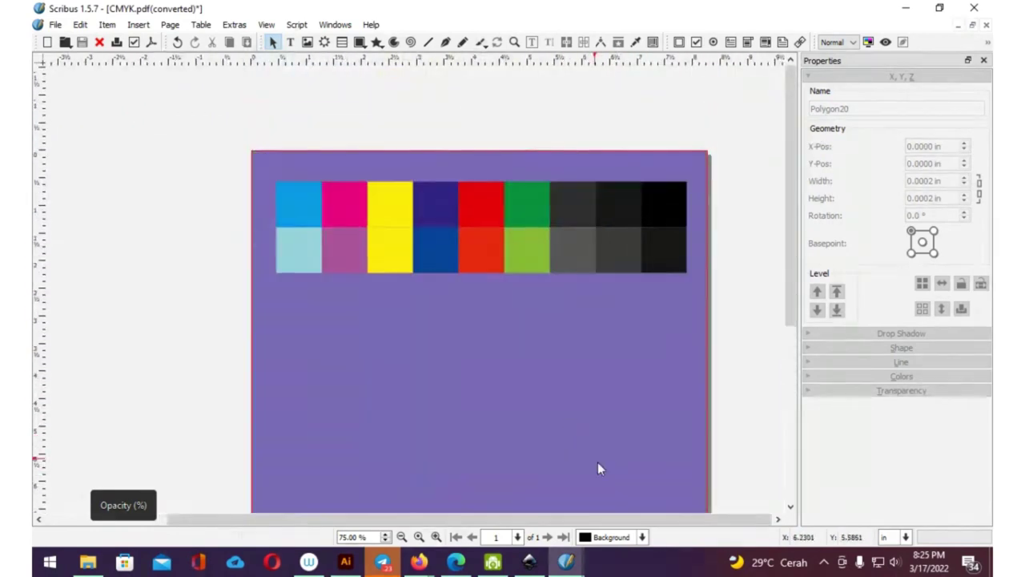
scroll(428, 270, "up", 1)
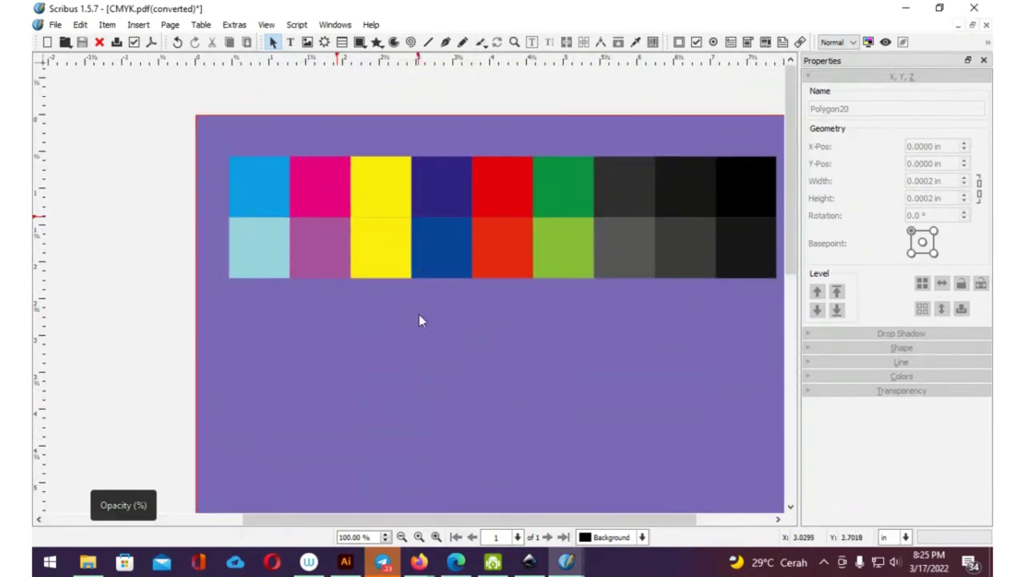
Step: Select the top-left cyan swatch and read its fill FromPDF#ff000000 at 100% shade in Properties
left_click(271, 204)
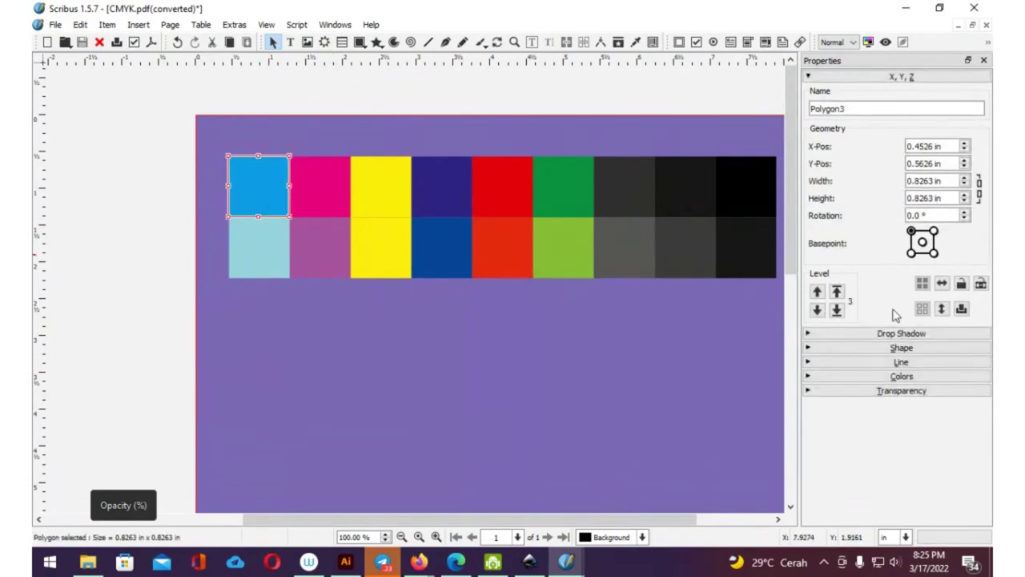
left_click(903, 376)
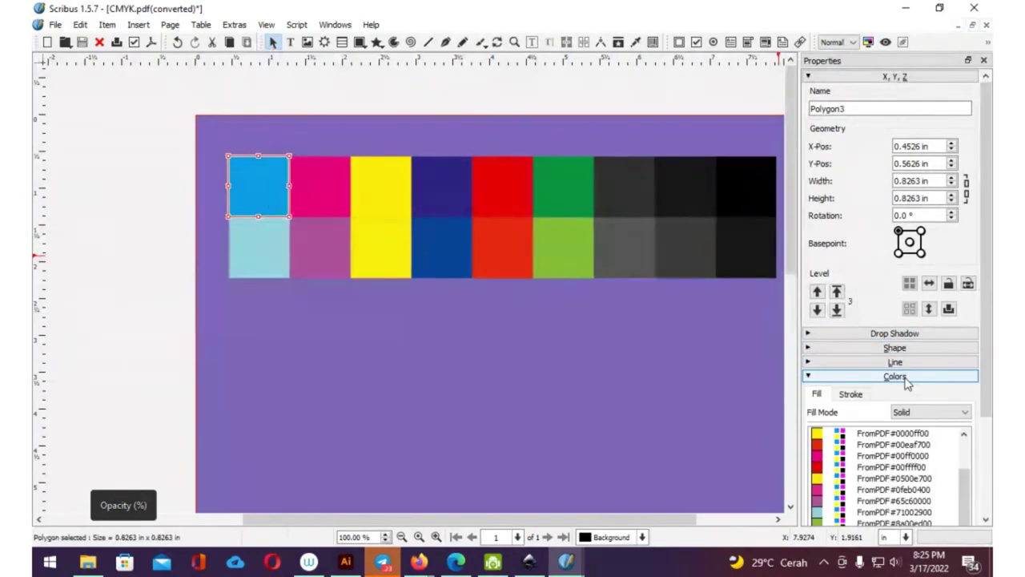
scroll(873, 368, "down", 3)
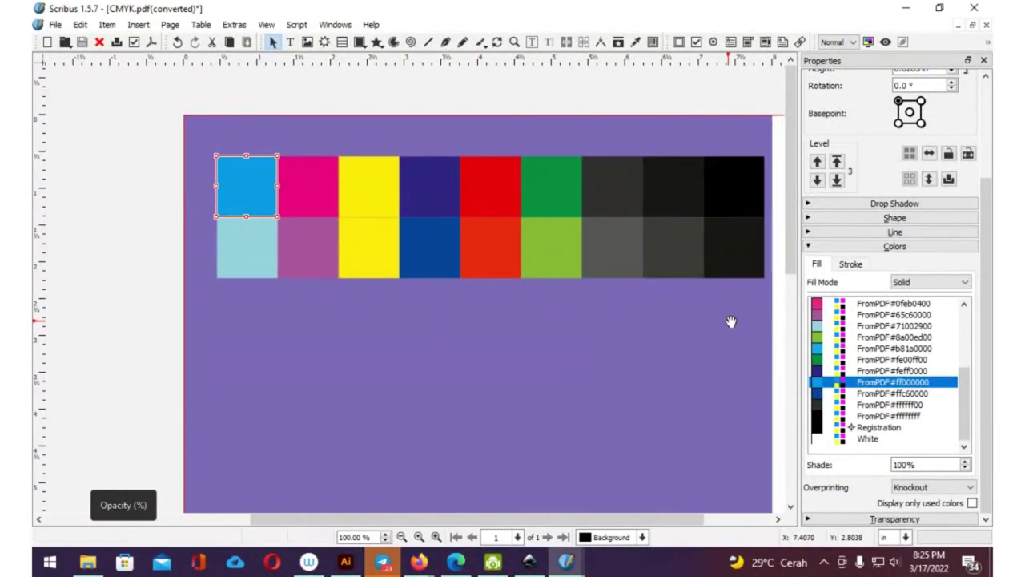
scroll(733, 320, "right", 3)
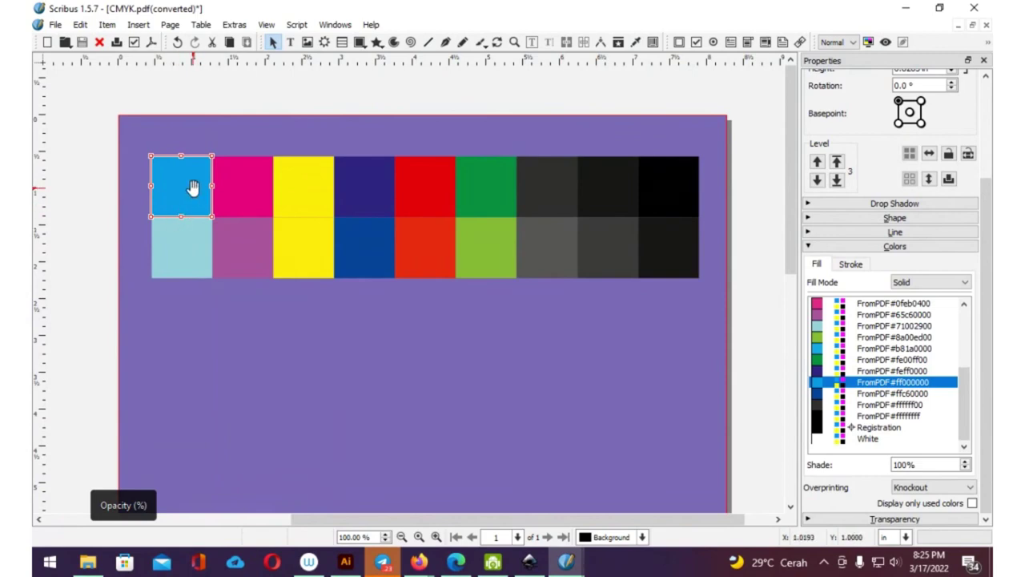
left_click(108, 25)
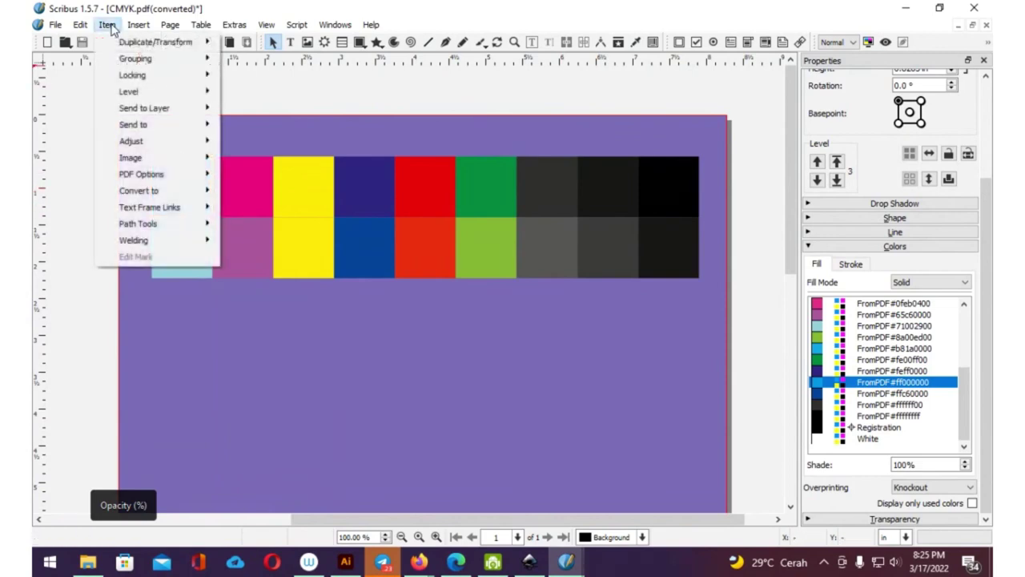
mouse_move(80, 25)
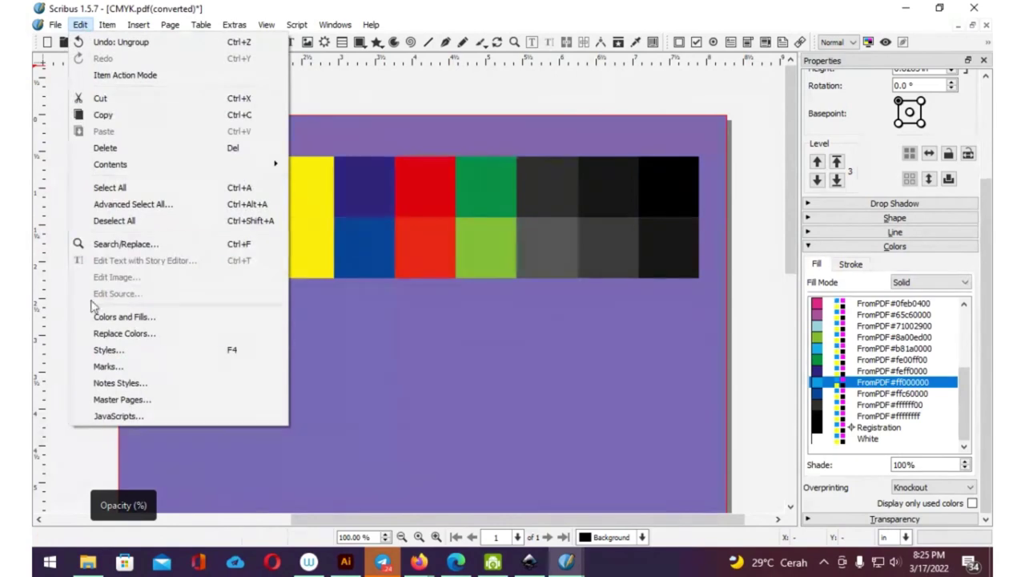
Step: Inspect the CMYK values of colour FromPDF#ff000000 in Colors and Fills, then close the dialogs
left_click(116, 321)
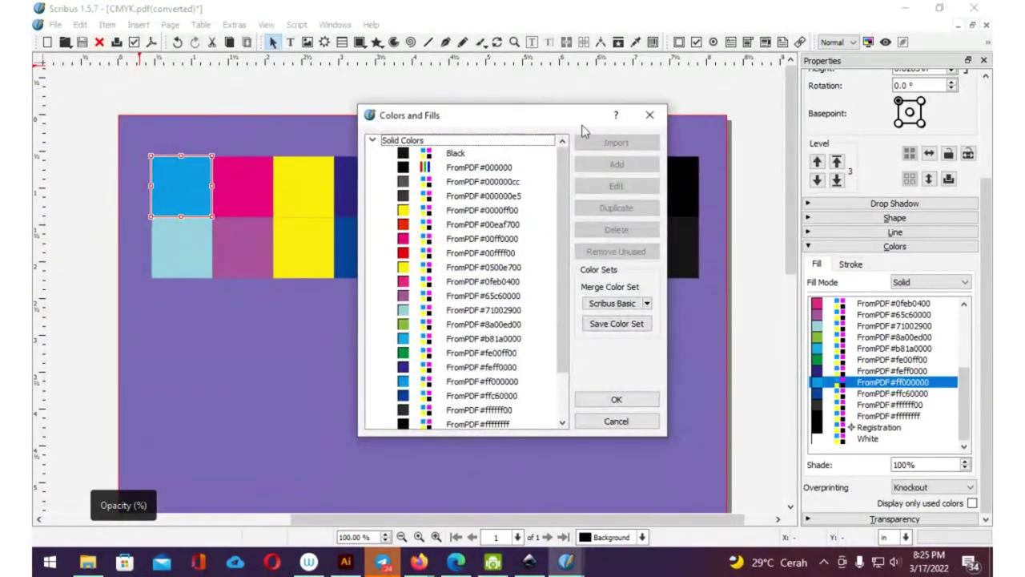
left_click(410, 383)
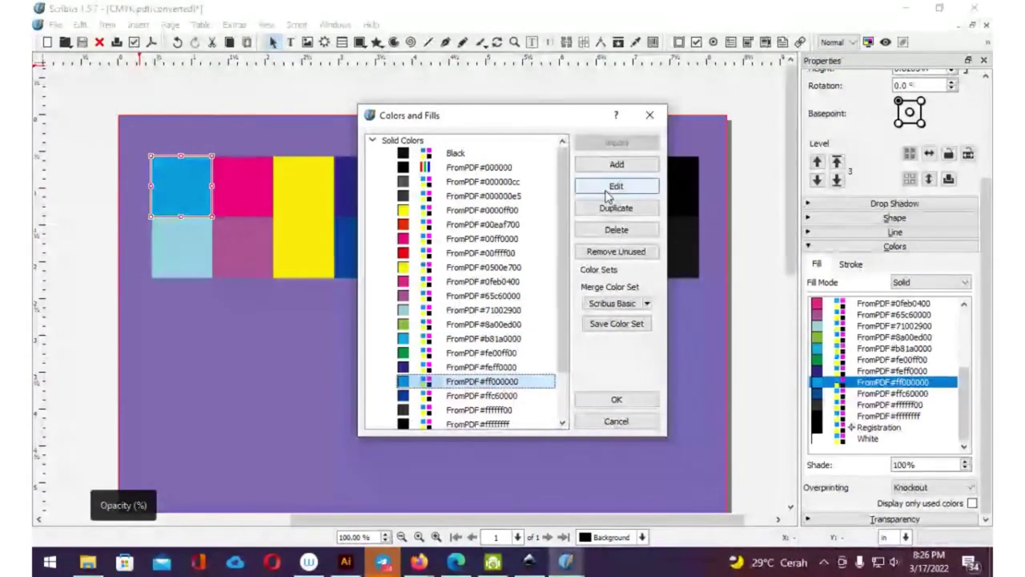
left_click(617, 186)
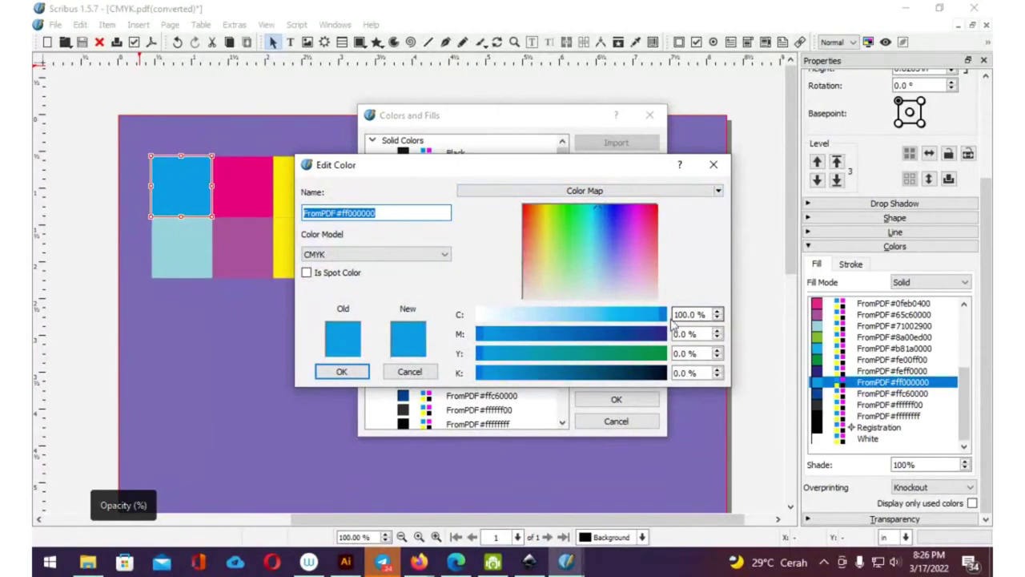
left_click(715, 165)
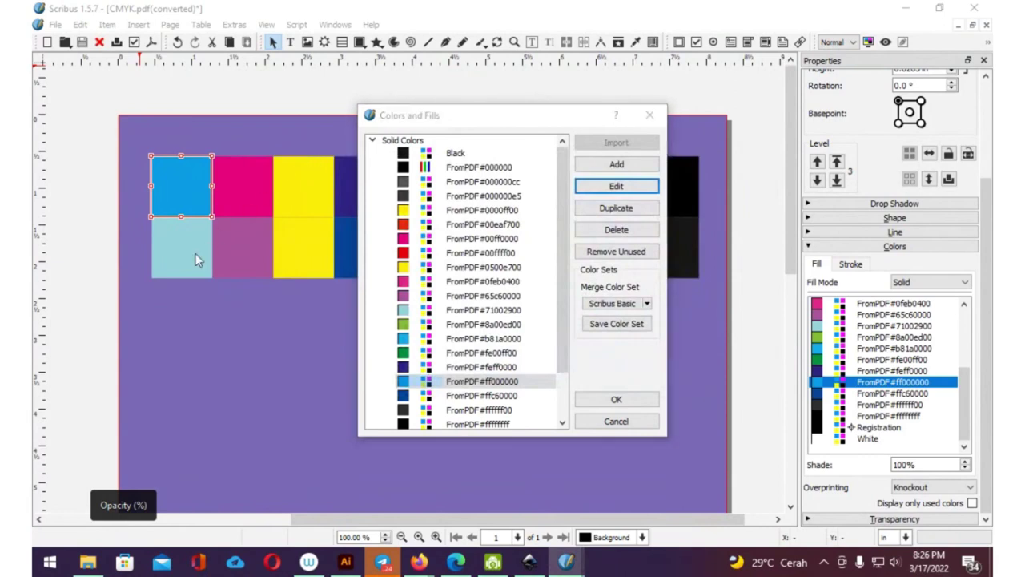
left_click(650, 115)
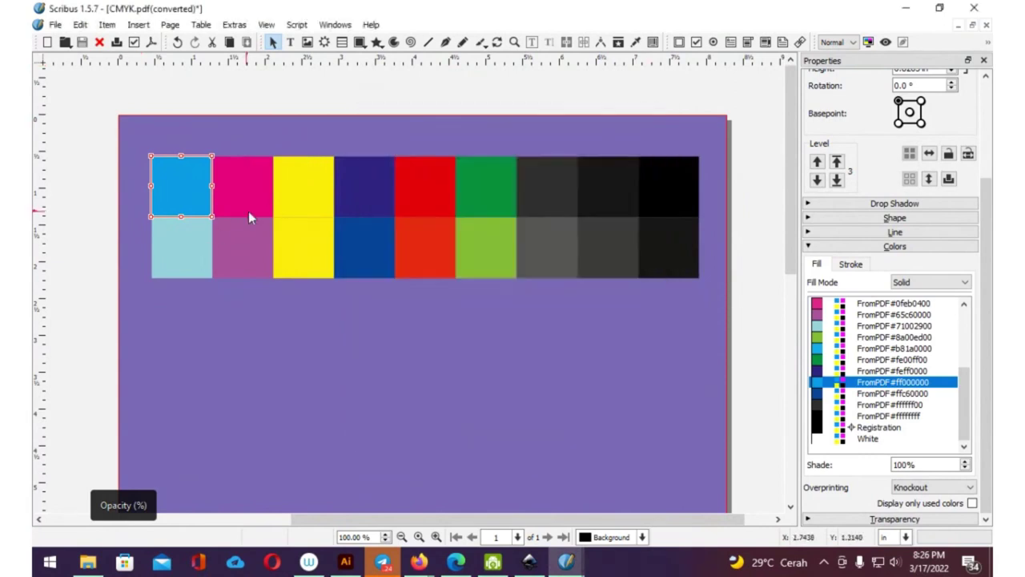
Step: Check the light-blue swatch's colour FromPDF#71002900 as 44.5% C, 0% M, 16.2% Y, 0% K
left_click(173, 247)
left_click(80, 24)
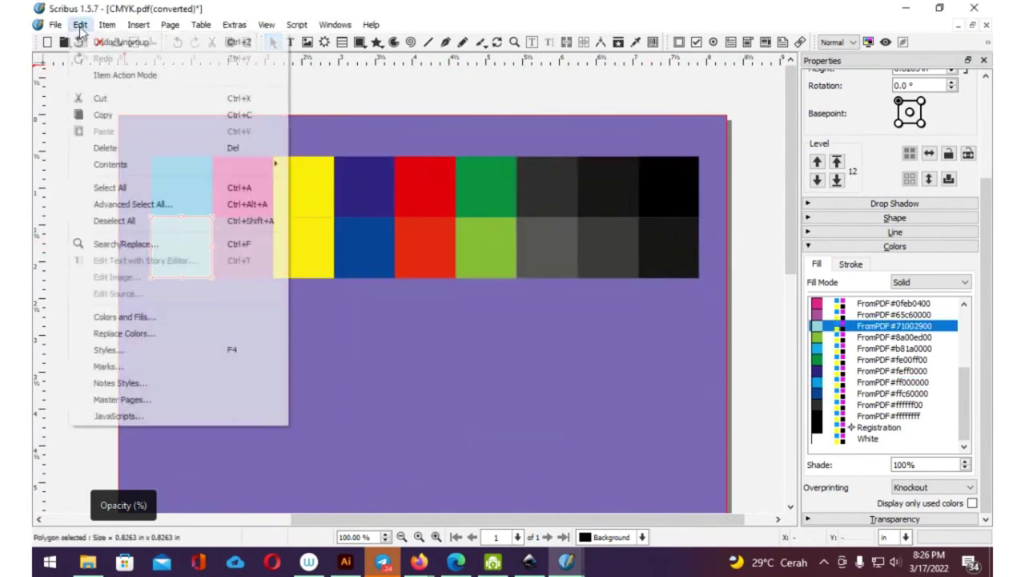
left_click(186, 321)
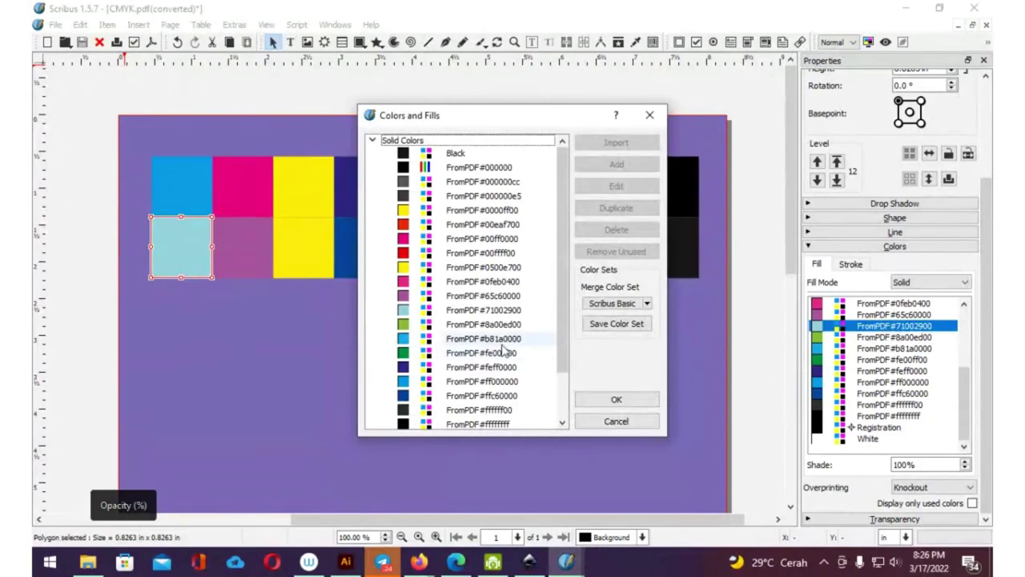
left_click(483, 312)
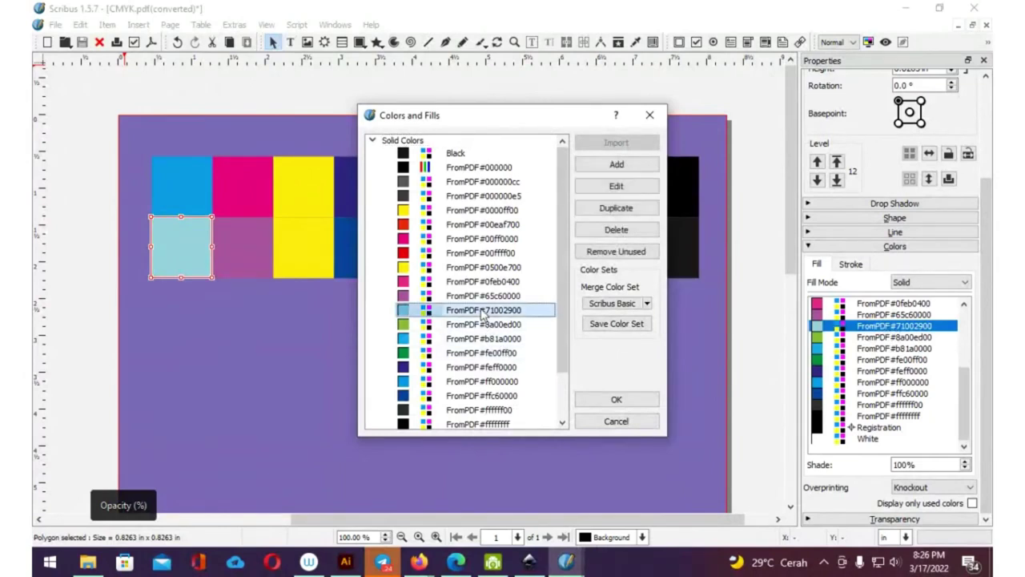
left_click(598, 191)
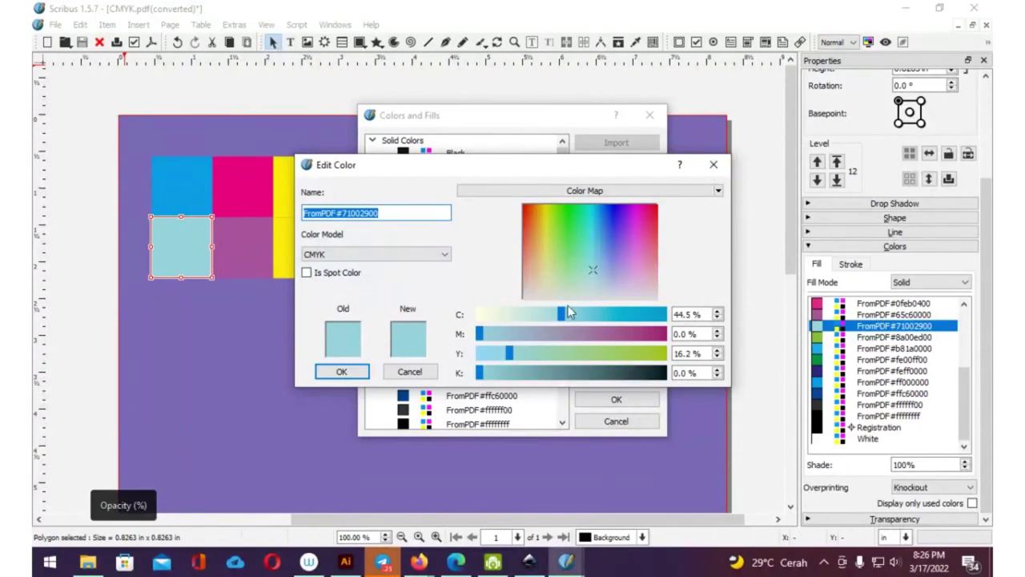
left_click(714, 164)
left_click(650, 114)
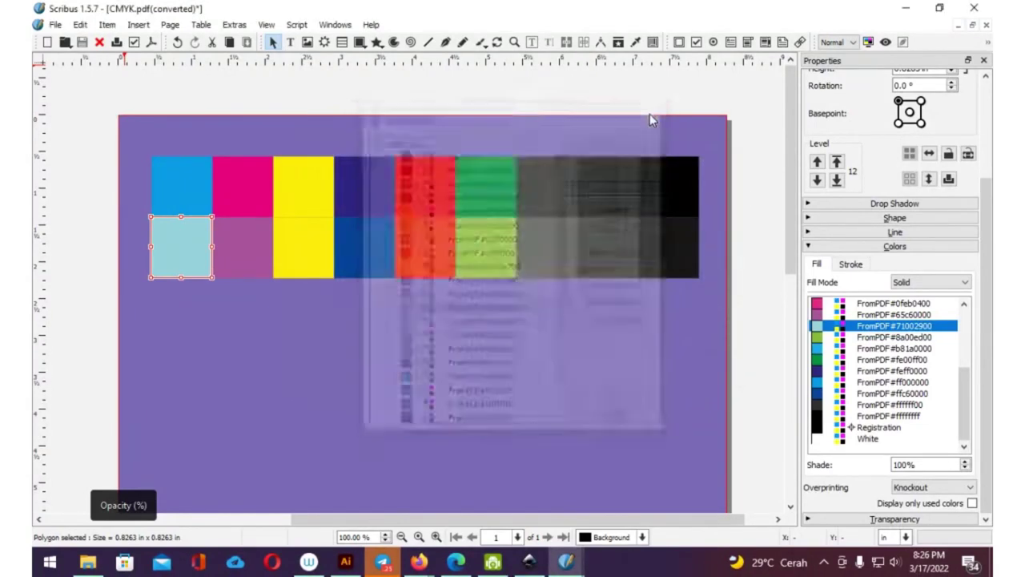
left_click(244, 184)
right_click(245, 185)
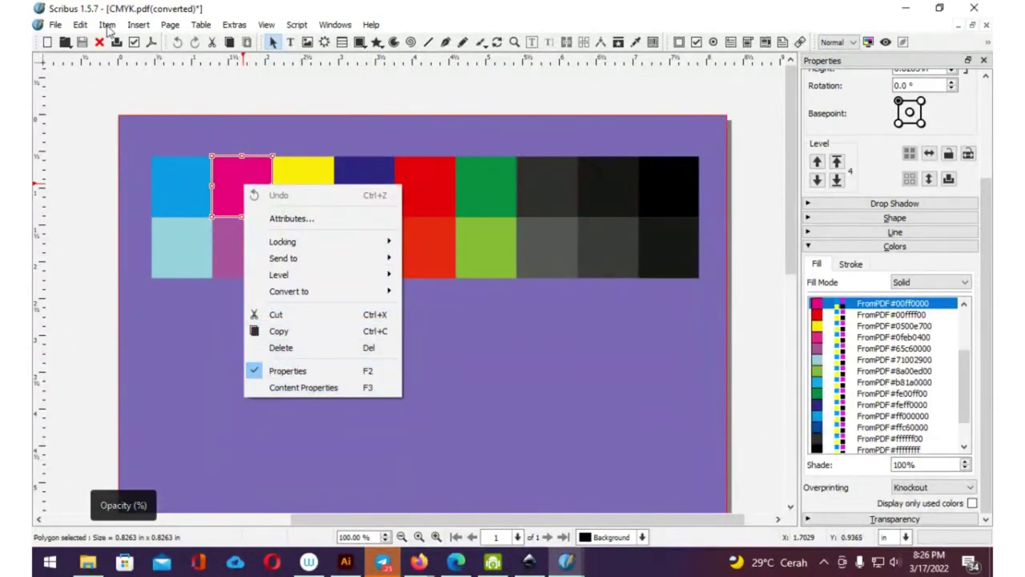
left_click(80, 24)
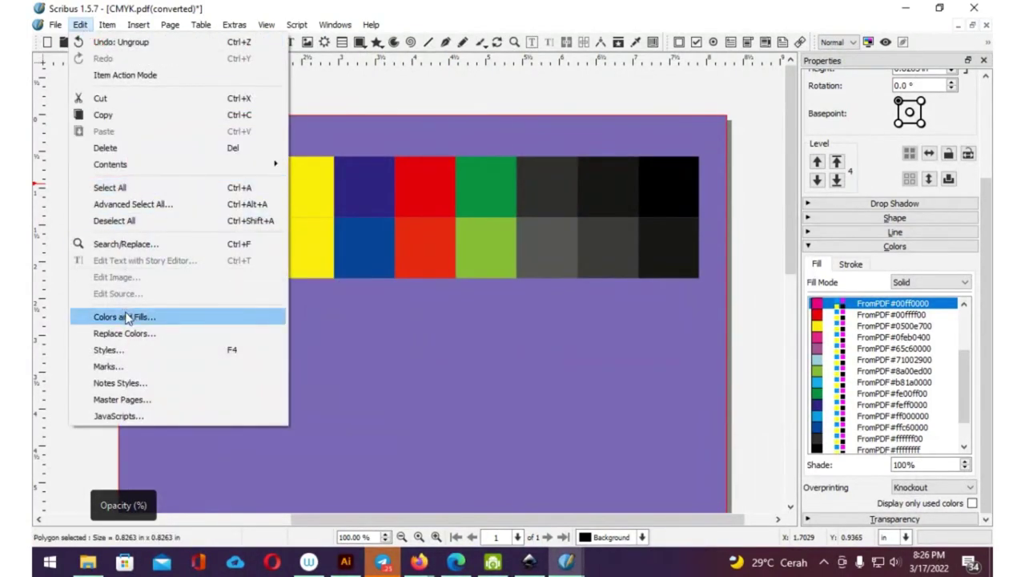
left_click(126, 318)
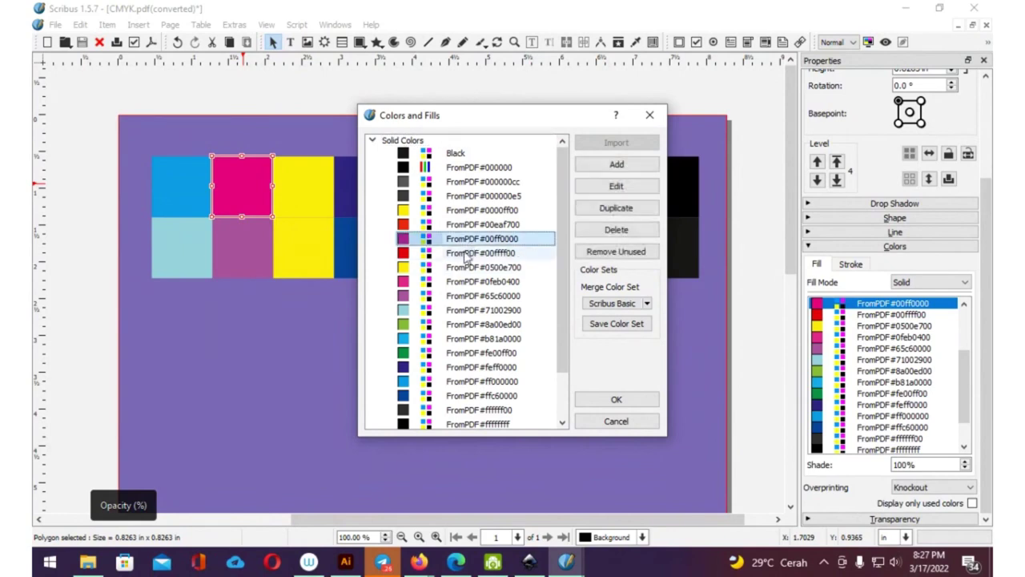
mouse_move(481, 239)
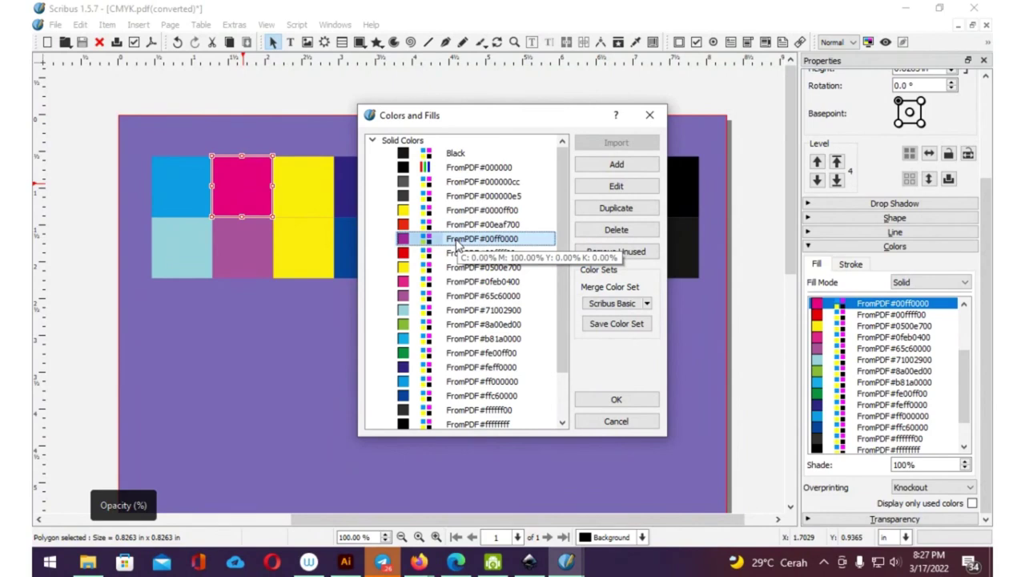
left_click(302, 184)
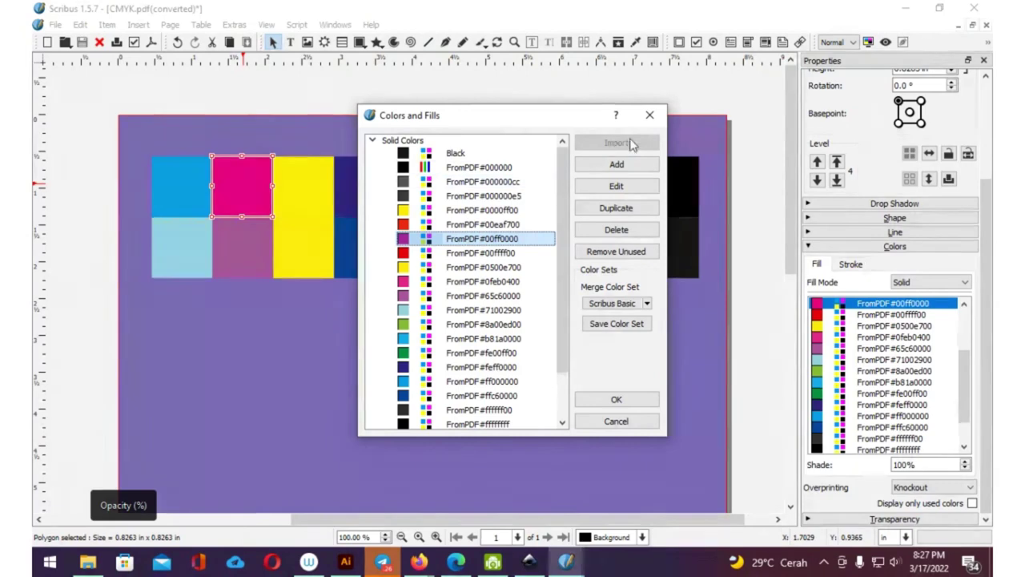
left_click(653, 118)
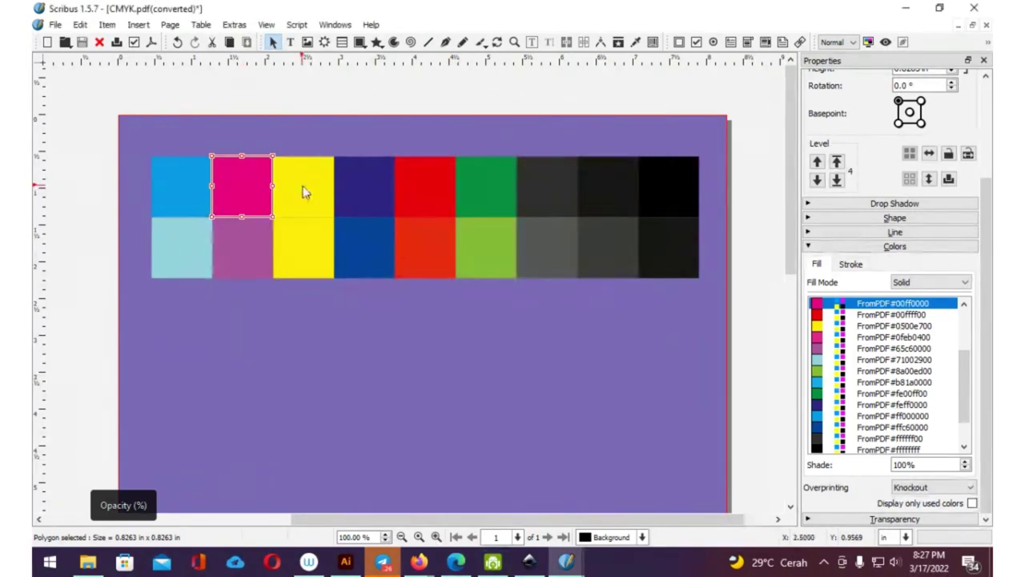
left_click(302, 186)
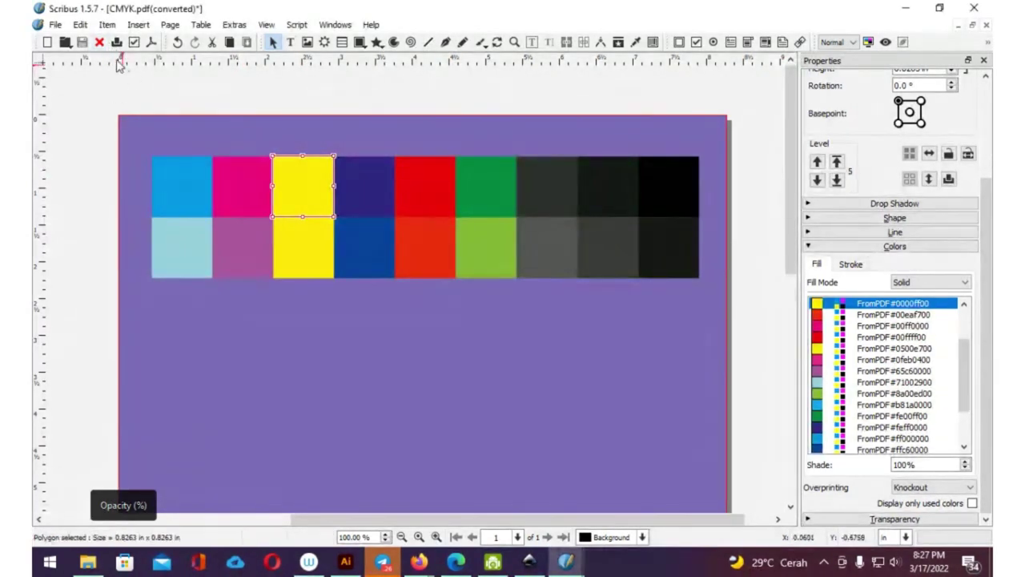
left_click(80, 24)
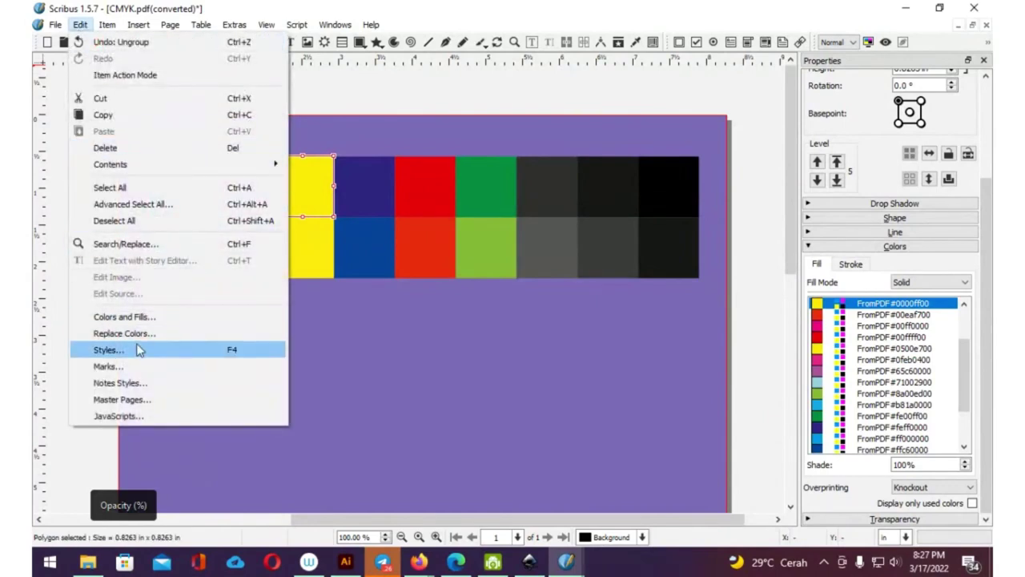
left_click(141, 317)
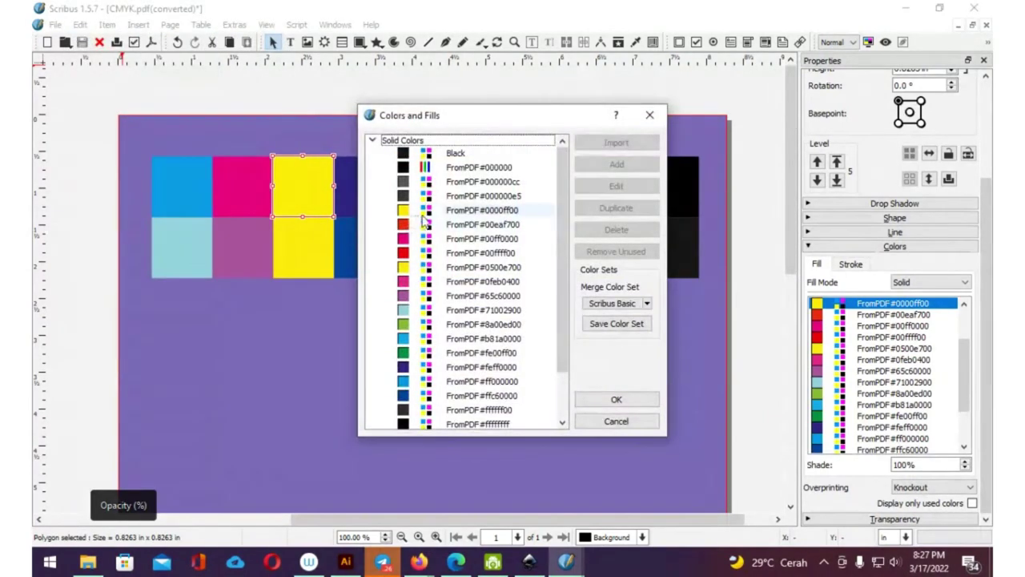
left_click(461, 212)
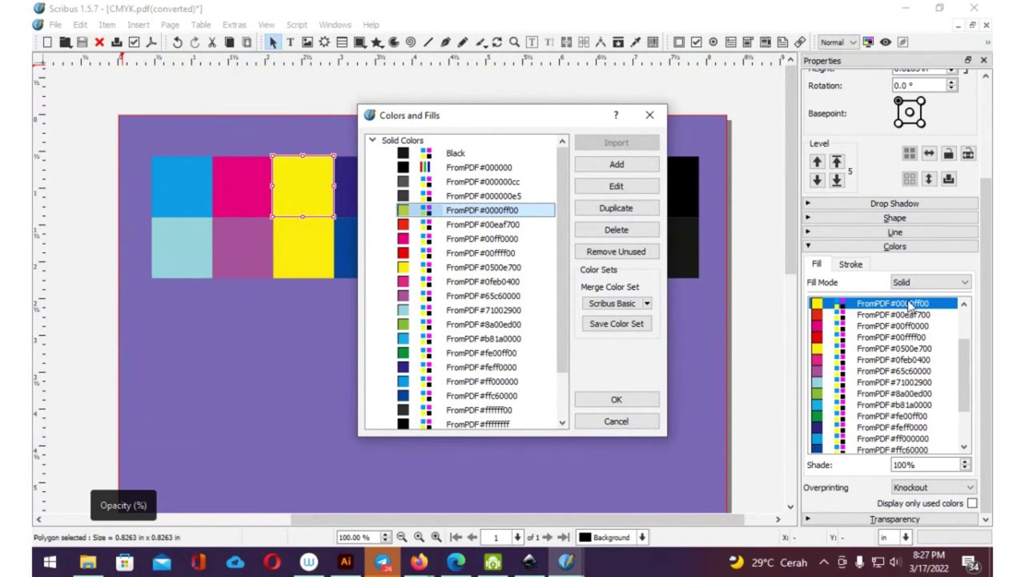
left_click(650, 114)
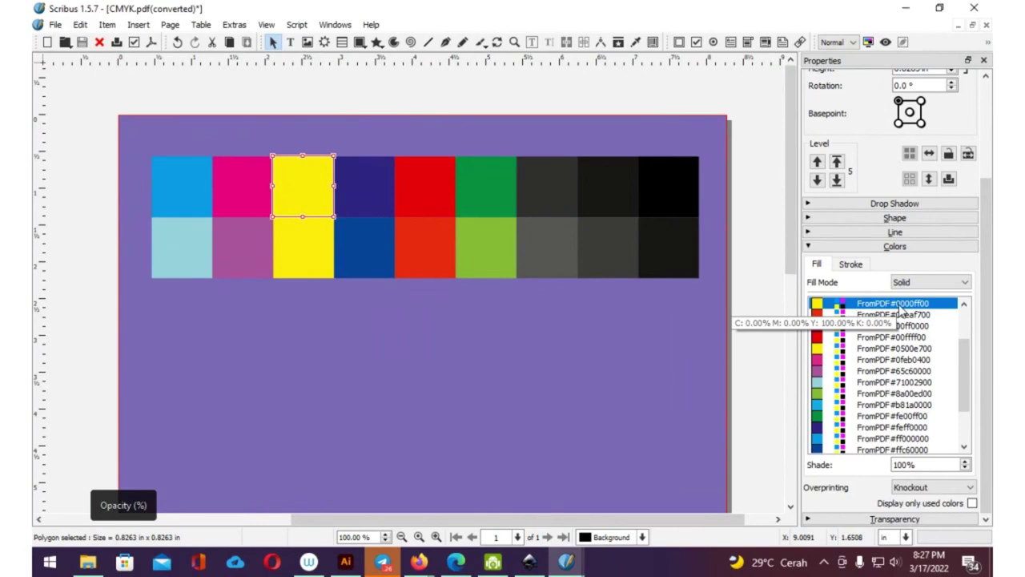
Step: Read the dark-blue swatch's fill FromPDF#feff0000 as 99.61% C, 100% M, then bring up Inkscape
left_click(363, 170)
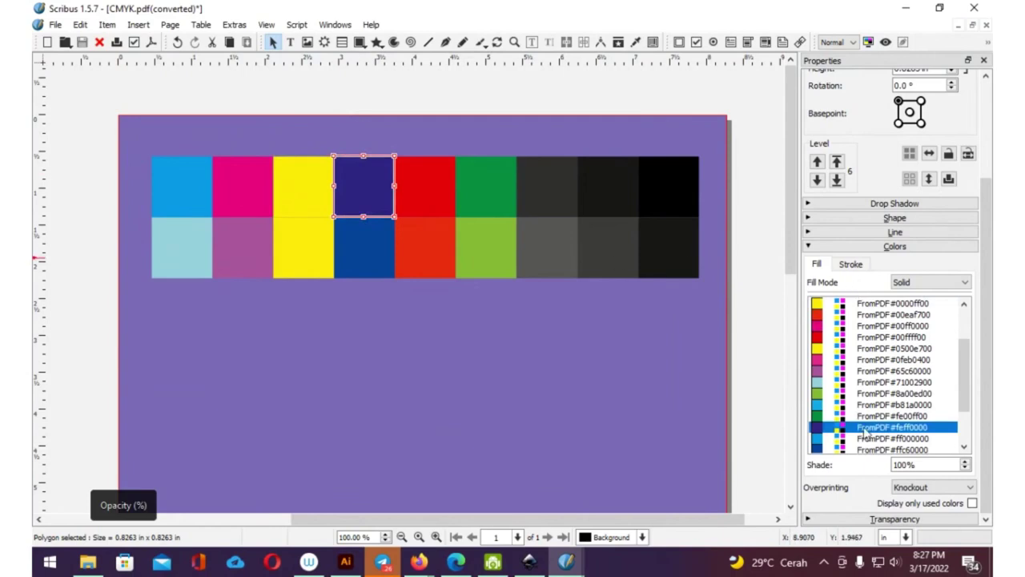
mouse_move(891, 427)
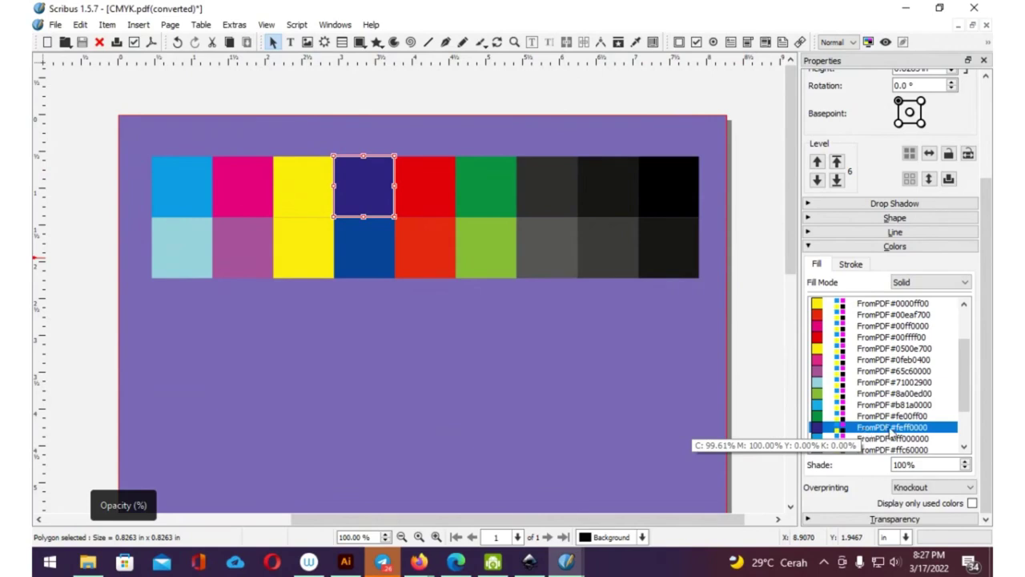
left_click(322, 183)
left_click(363, 188)
scroll(918, 405, "down", 2)
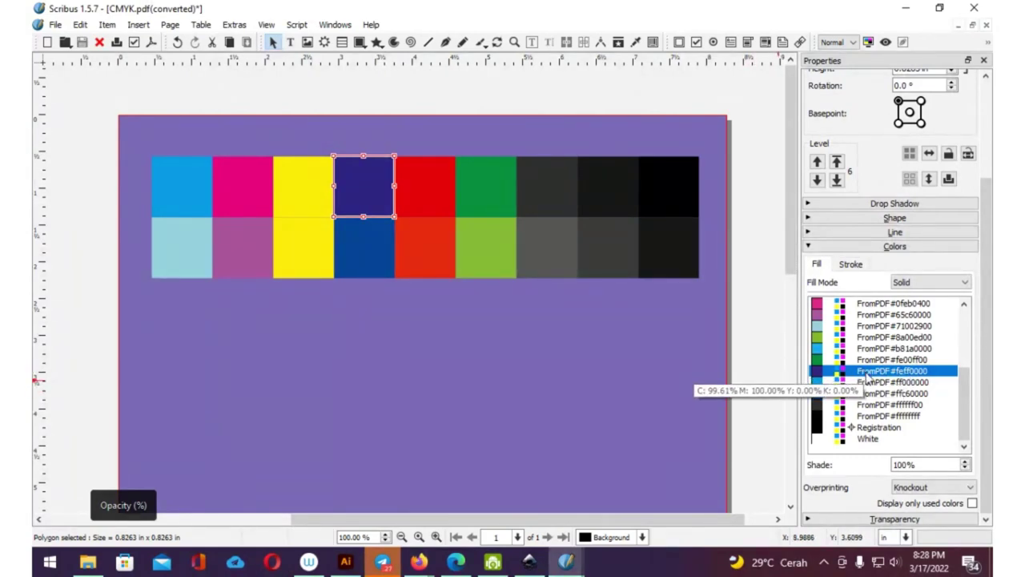
left_click(529, 561)
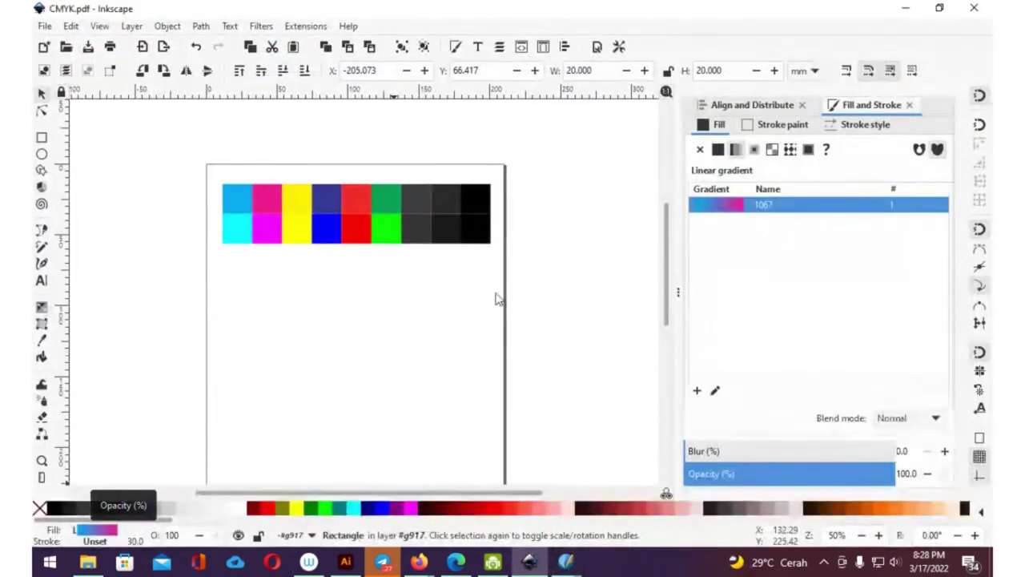
Step: In Inkscape, read the dark-blue rectangle's CMS fill as C 1.00, M 1.00, then minimize Inkscape
left_click(317, 212)
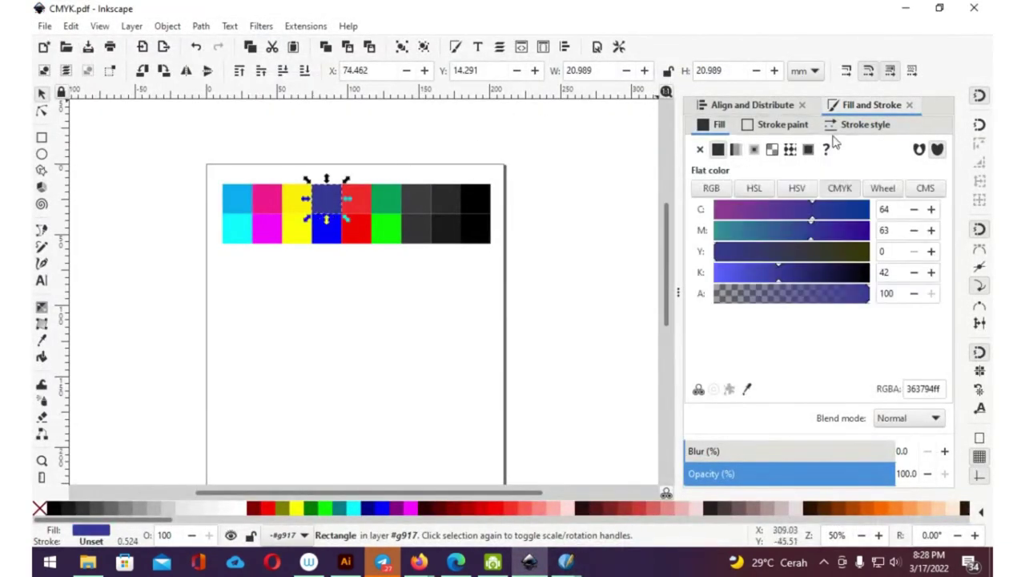
left_click(923, 189)
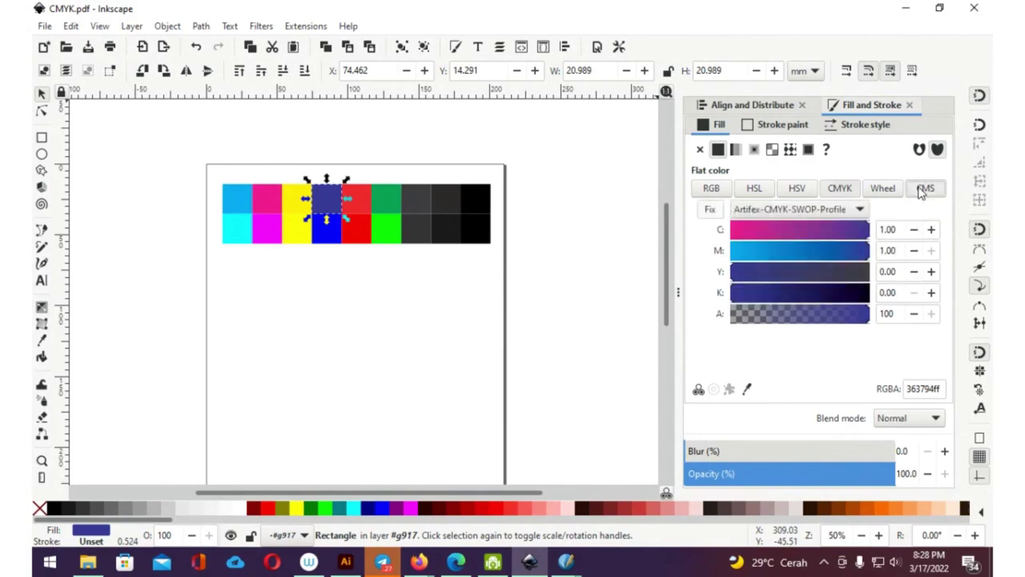
left_click(908, 10)
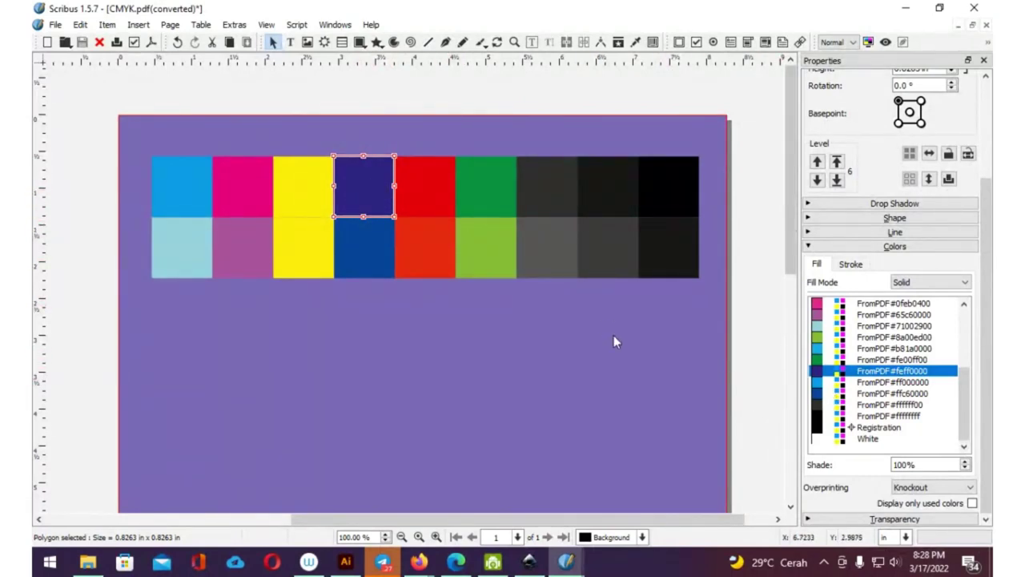
left_click(430, 192)
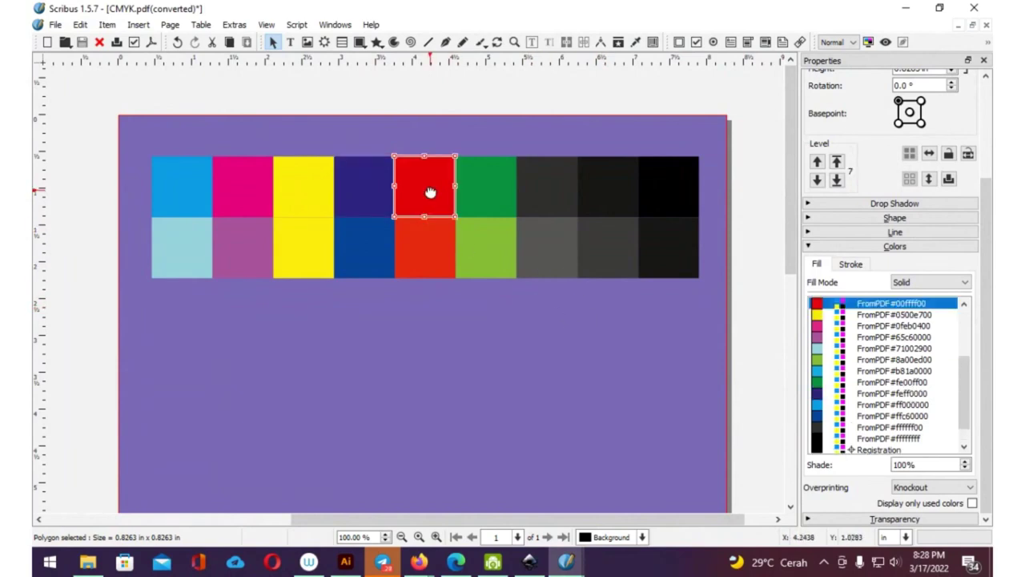
mouse_move(892, 303)
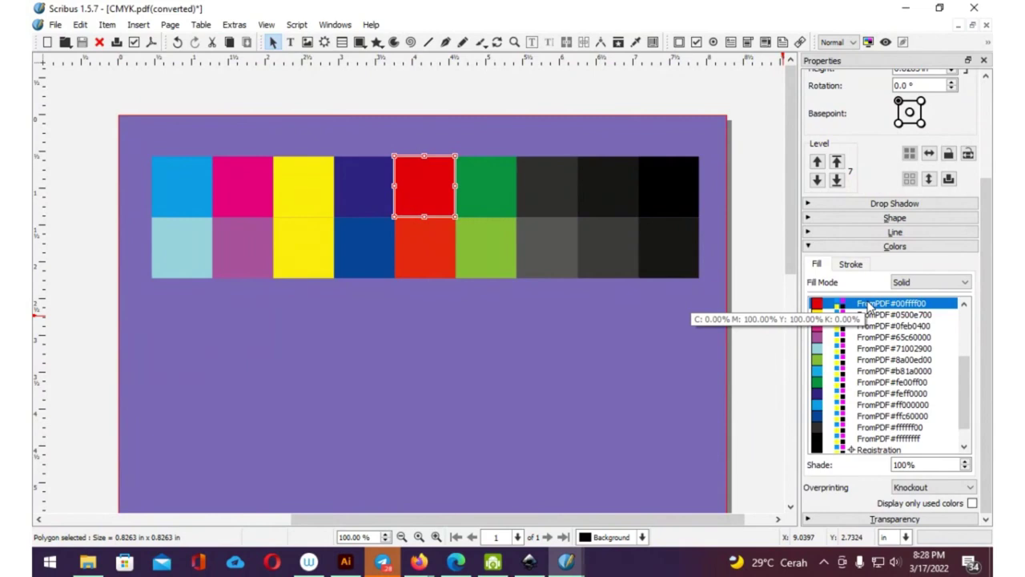
left_click(487, 185)
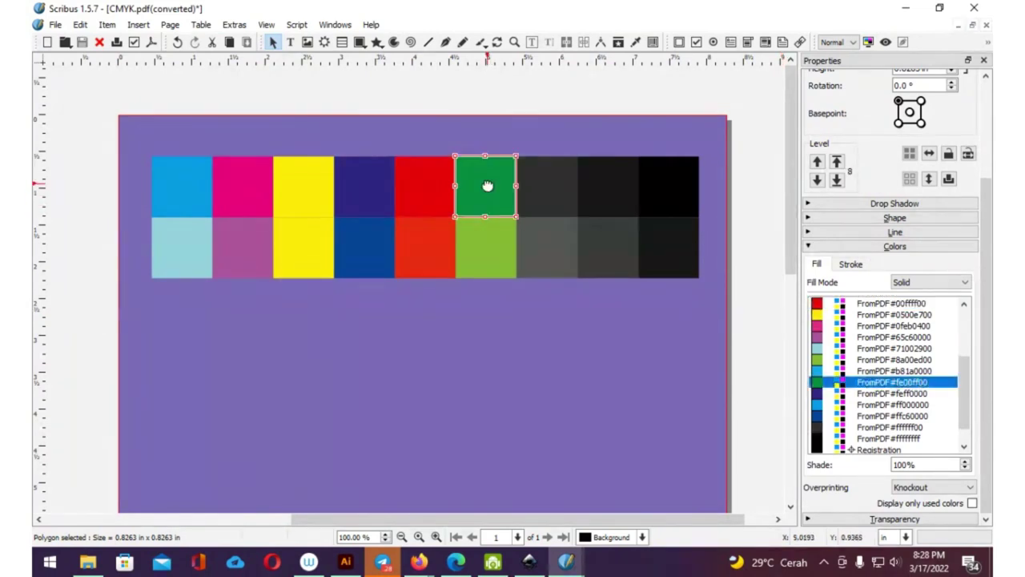